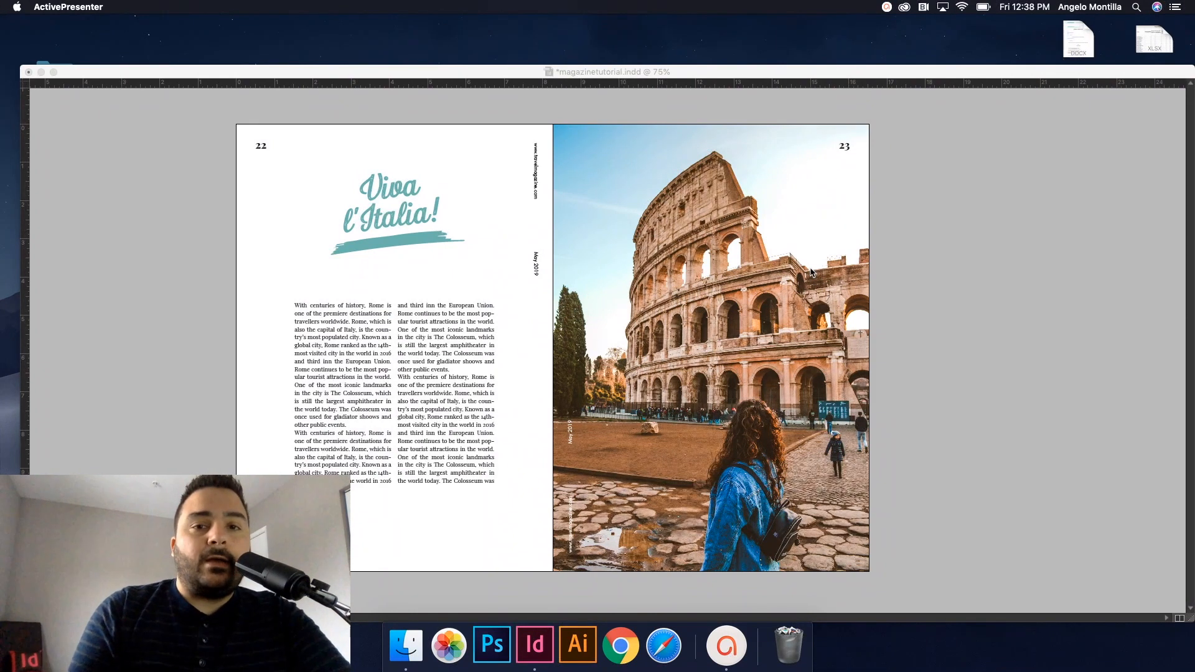
Step: Bring the InDesign window showing magazinetutorial.indd to the front
click(838, 286)
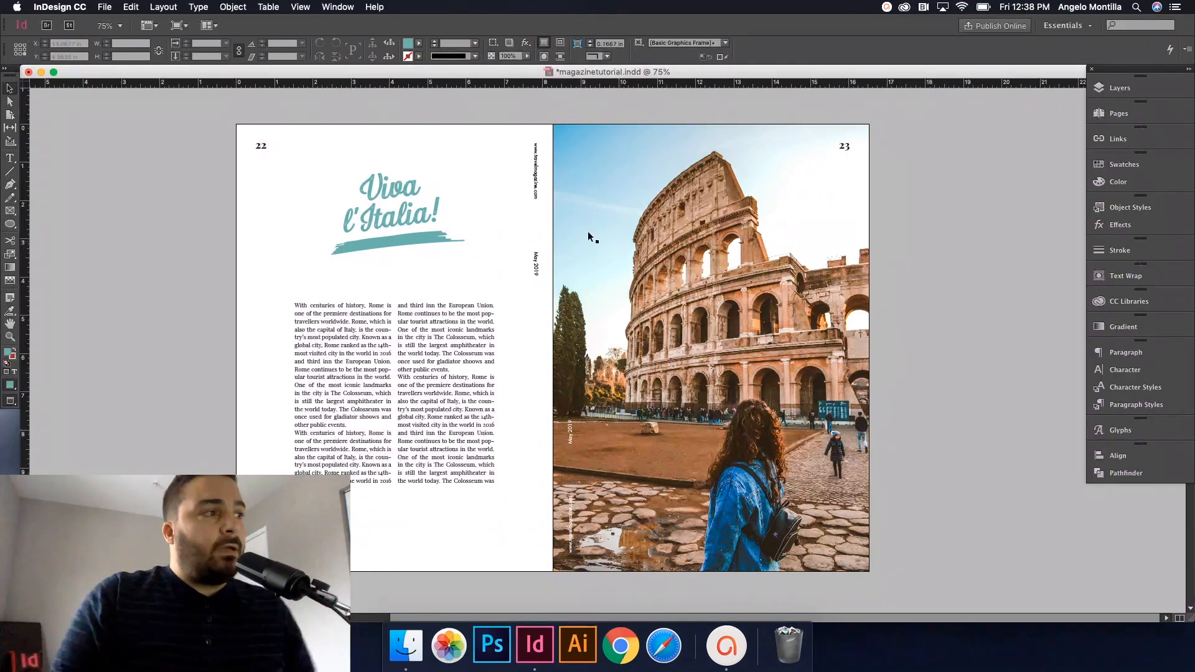
Step: Pan and zoom to 125% on page 22's two-column Rome body text, then open the Type menu
drag(562, 308, 583, 294)
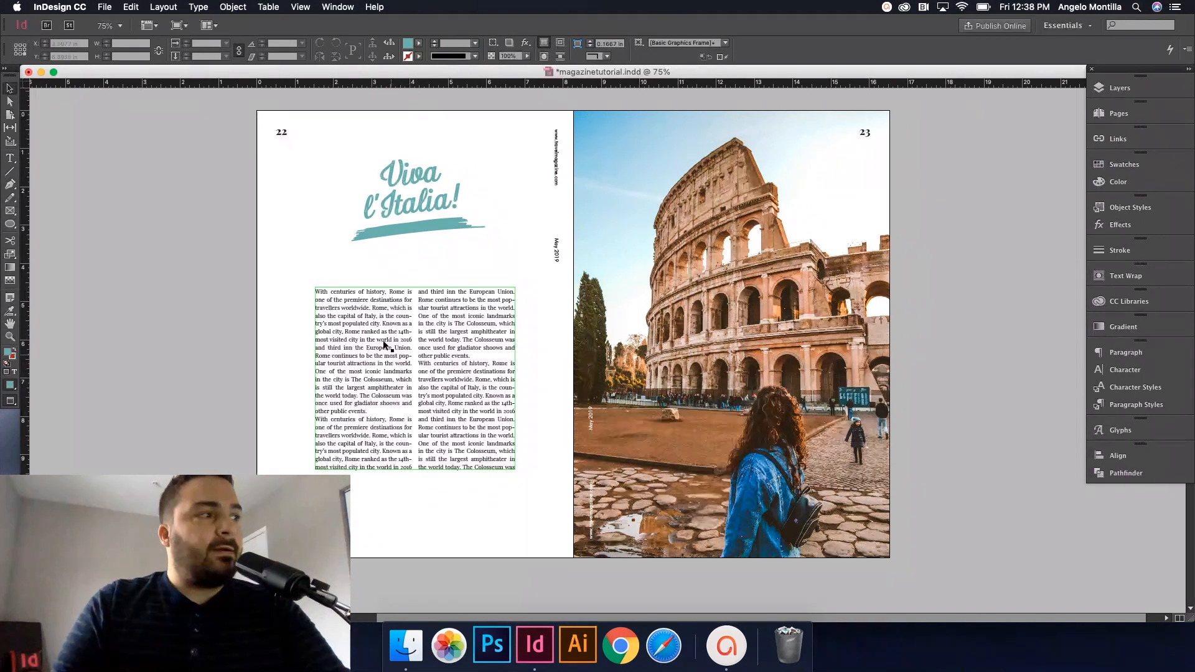
drag(383, 341, 423, 332)
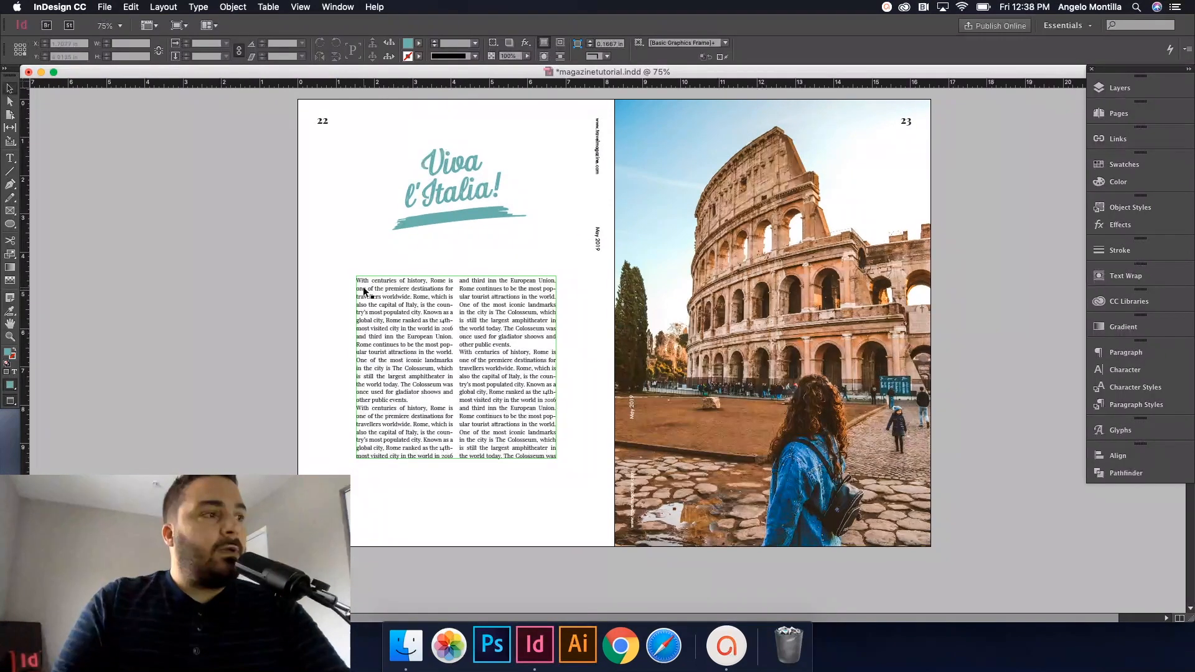
click(481, 360)
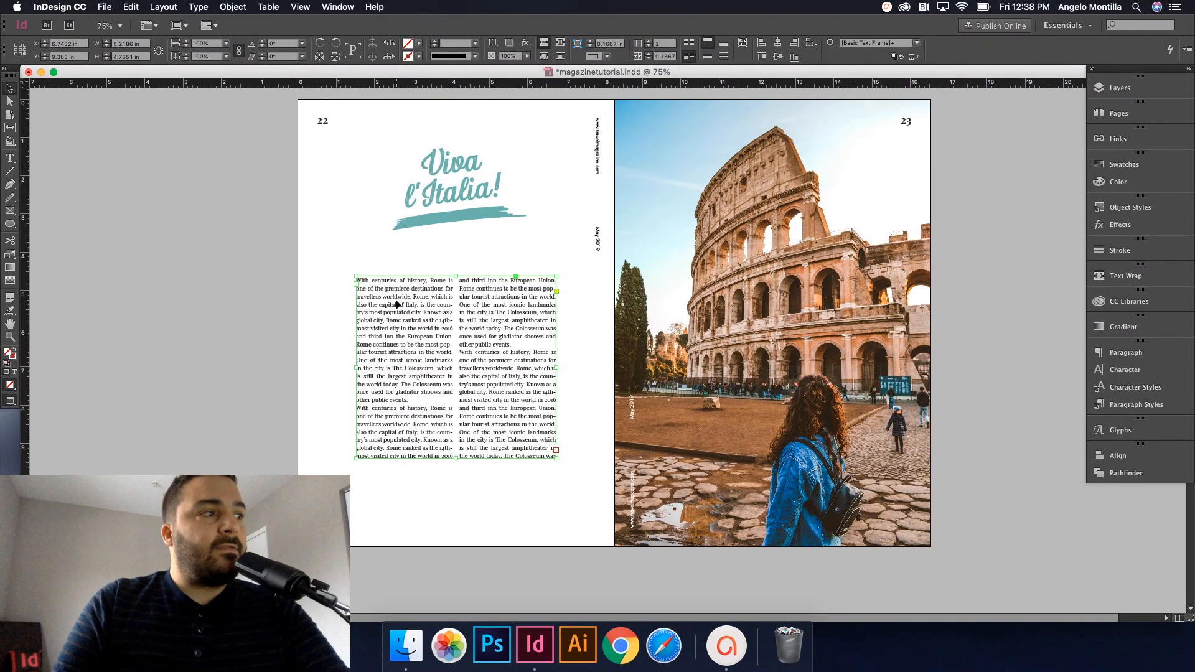
click(574, 444)
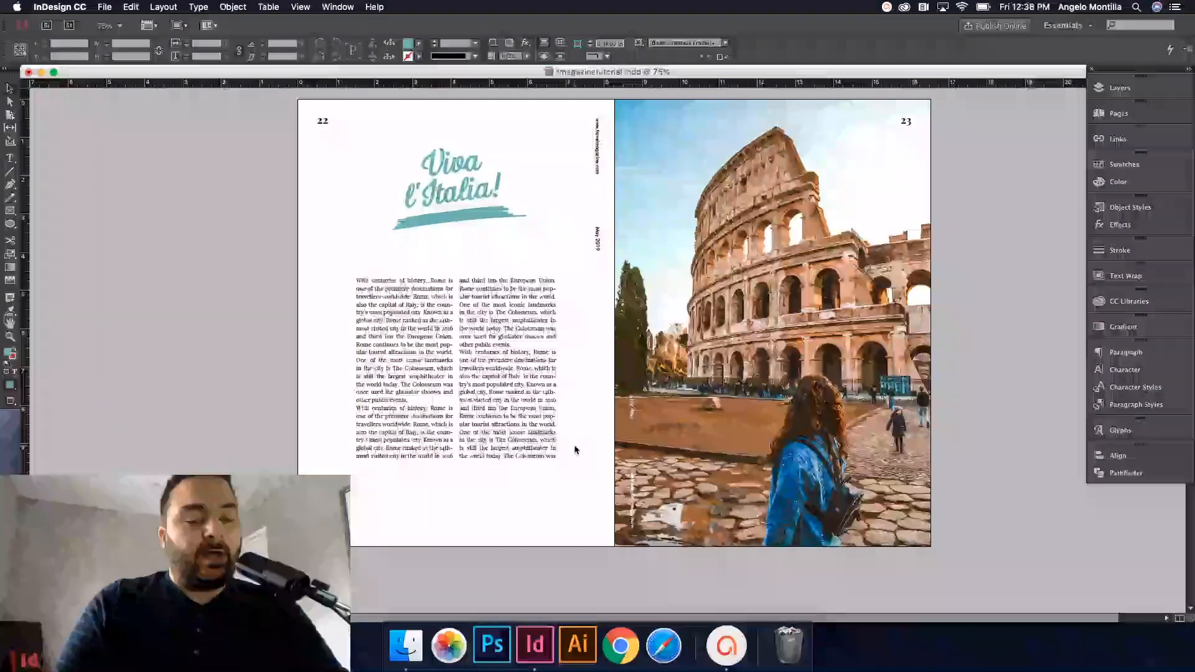
drag(551, 436, 598, 426)
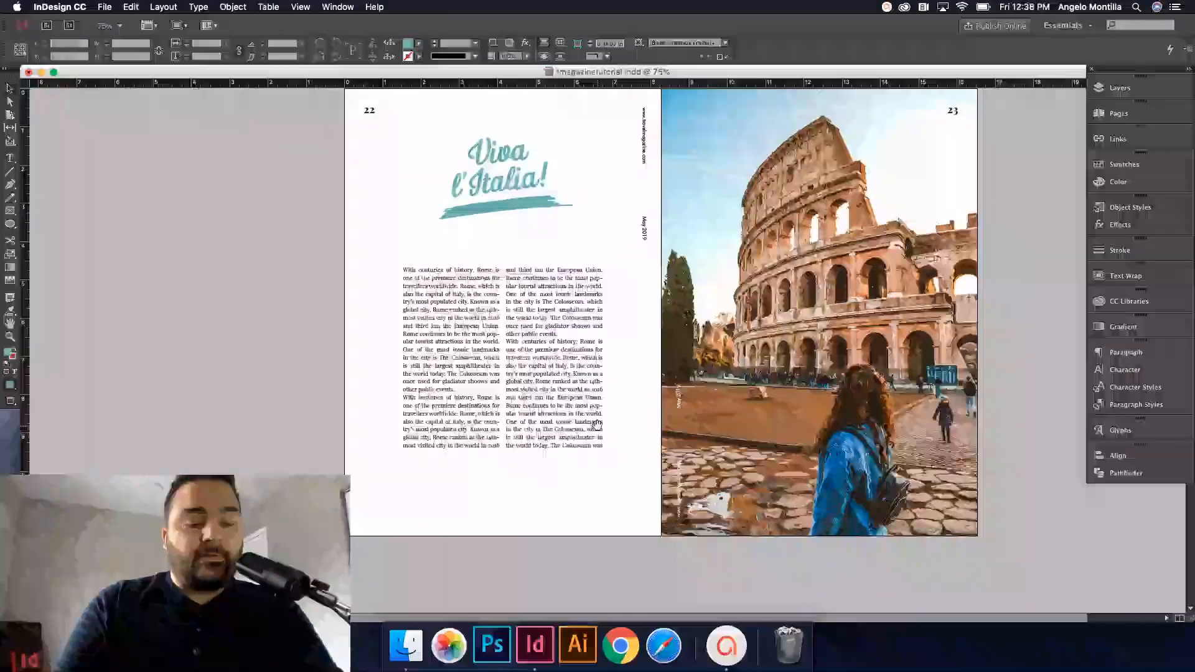
scroll(433, 344, up, 2)
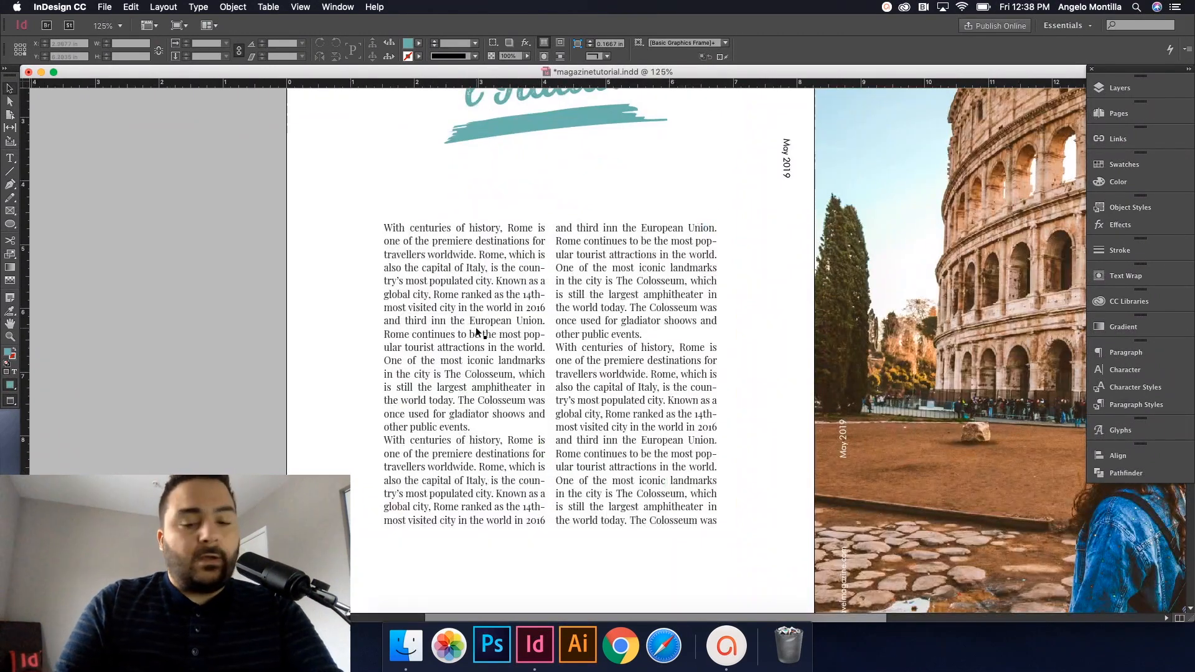
drag(532, 368, 516, 343)
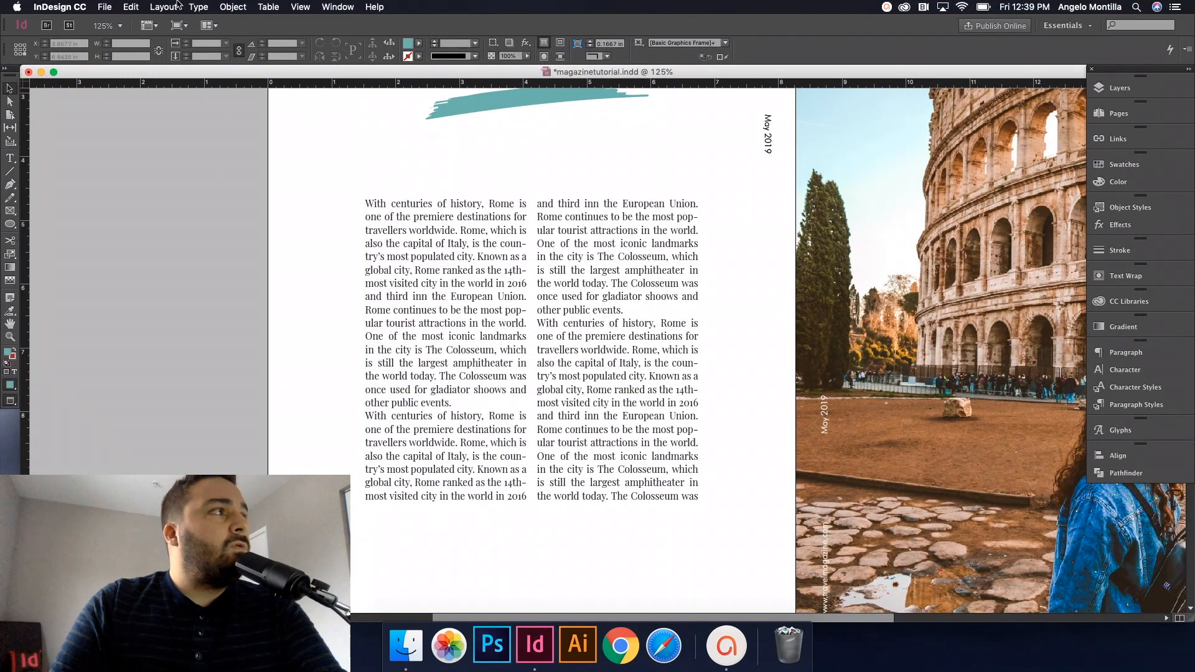
click(196, 7)
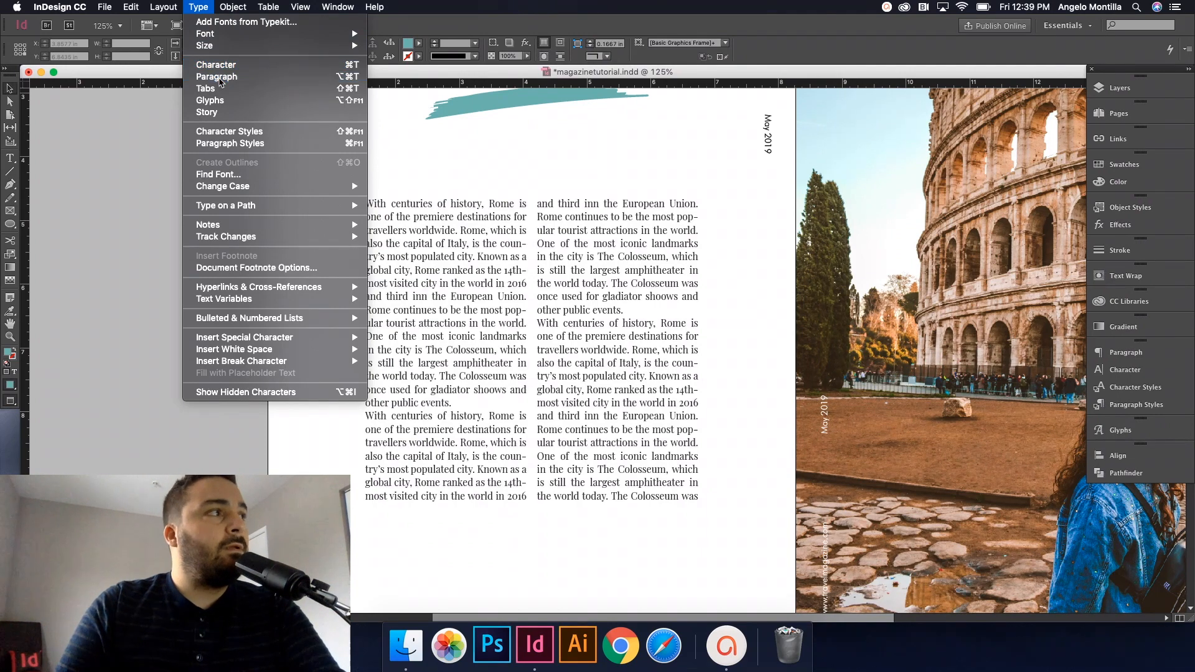
Step: Show the Paragraph panel and select all text in the body text story
click(216, 77)
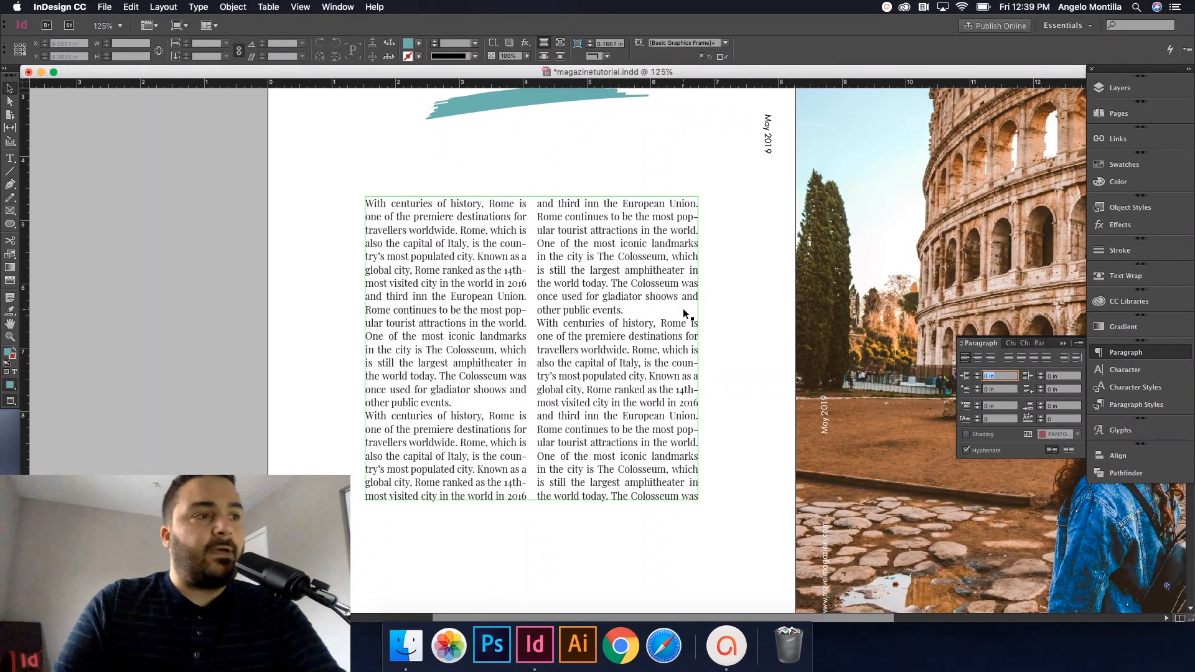
click(411, 230)
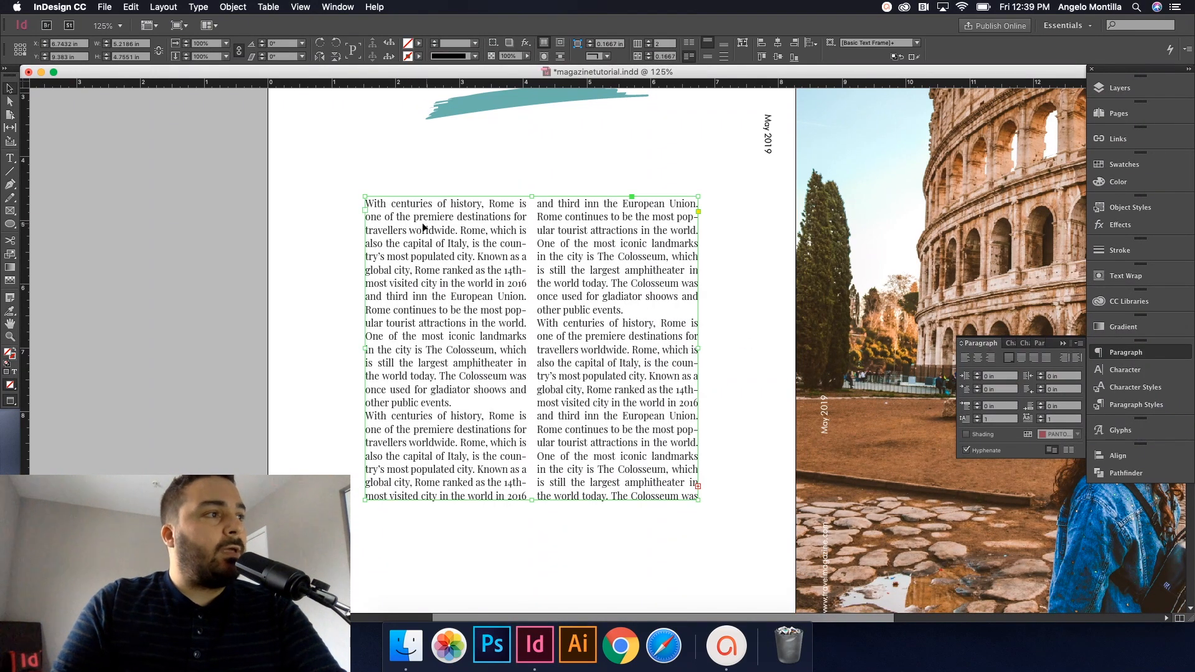
double_click(462, 241)
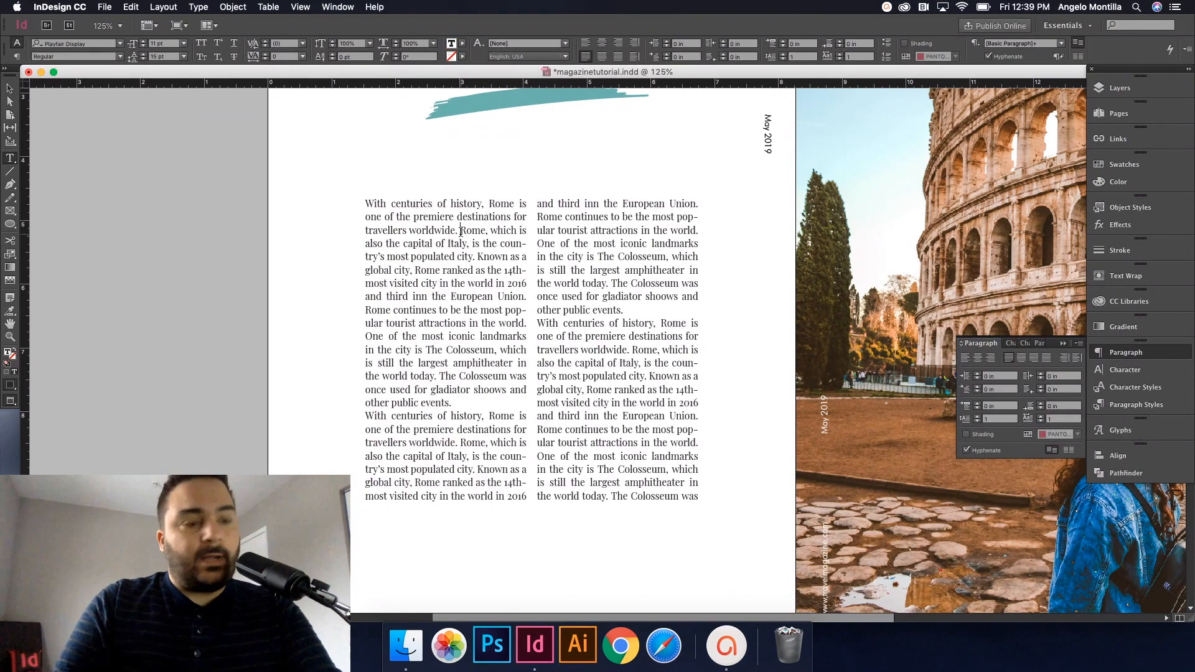
key(super+a)
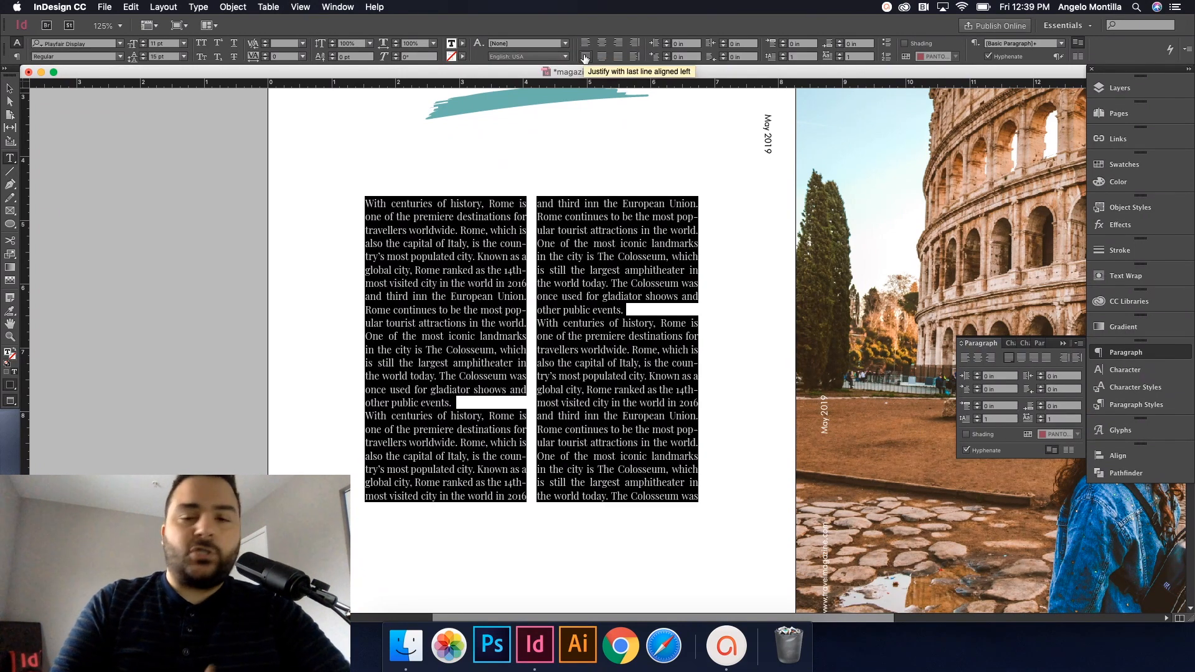
click(462, 230)
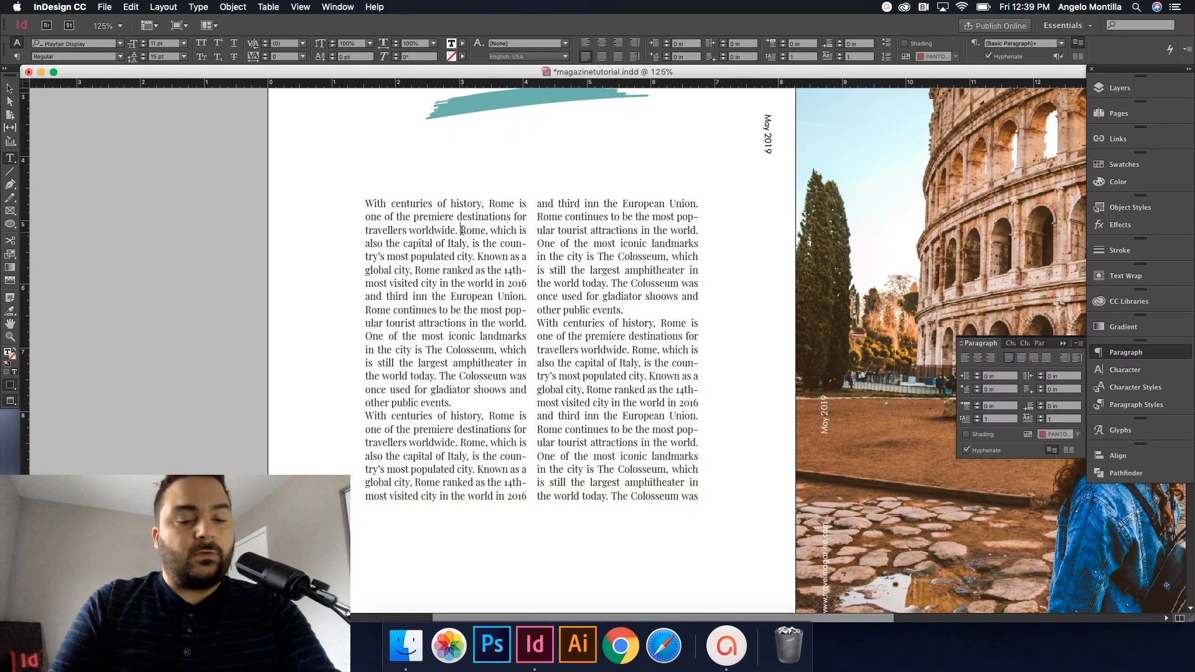
key(super+a)
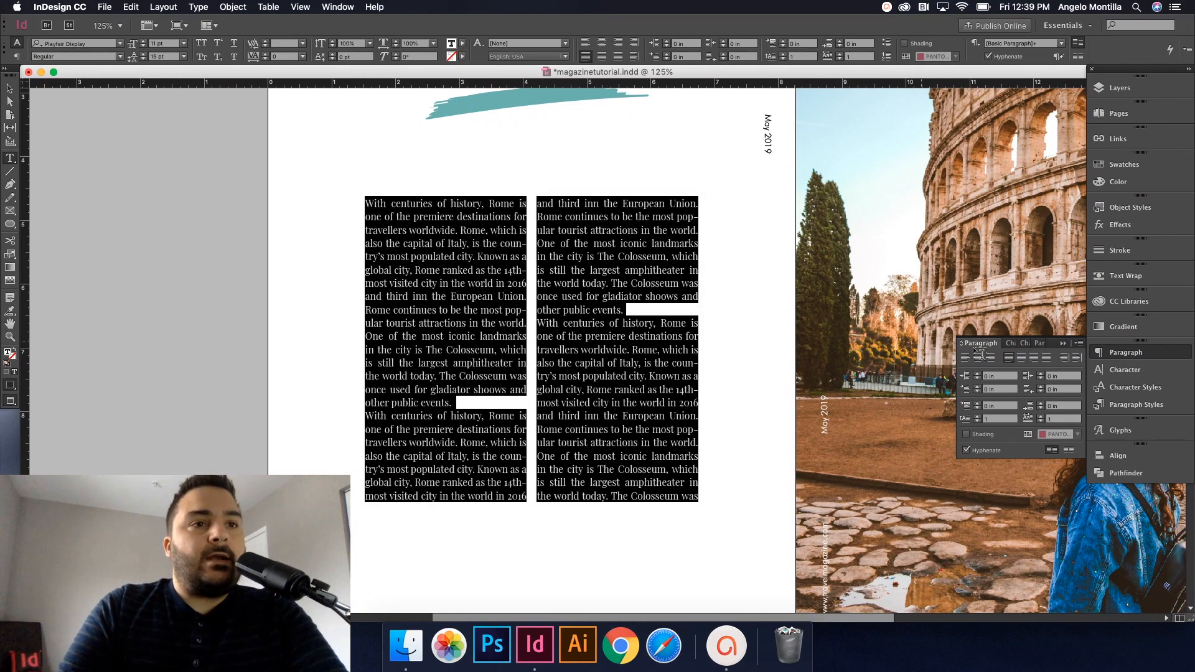
Step: Set the First Line Left Indent of all body paragraphs to 0.125 in, after trying up to 0.25 in
click(1132, 353)
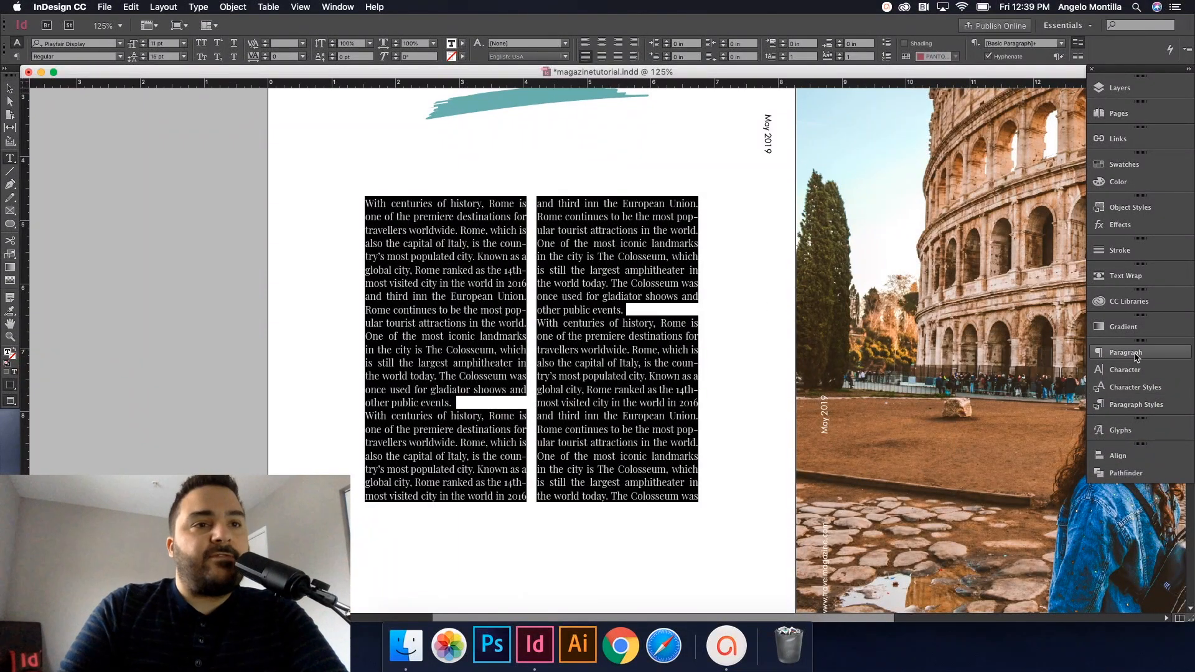
click(1129, 353)
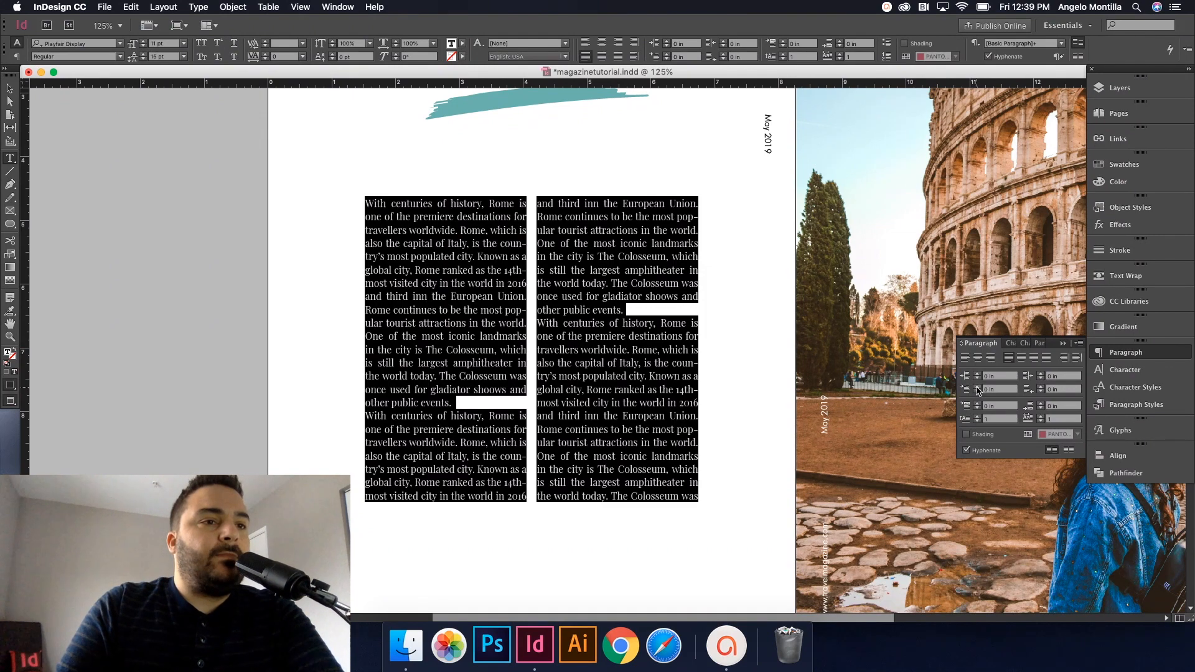
click(978, 387)
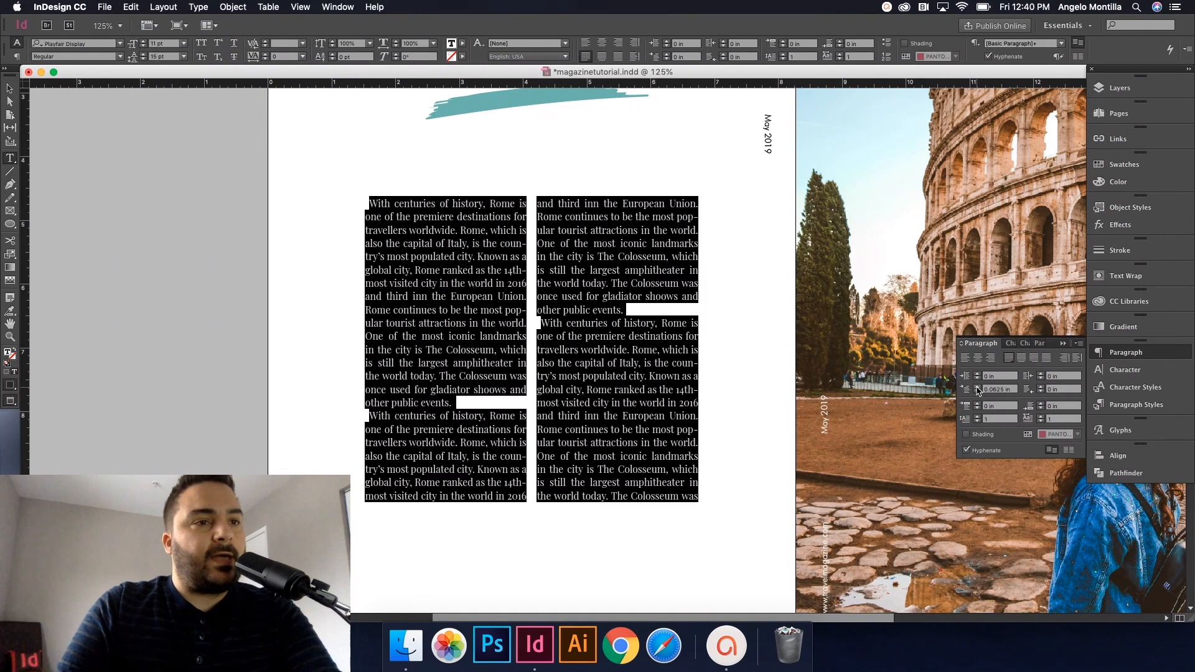
click(977, 387)
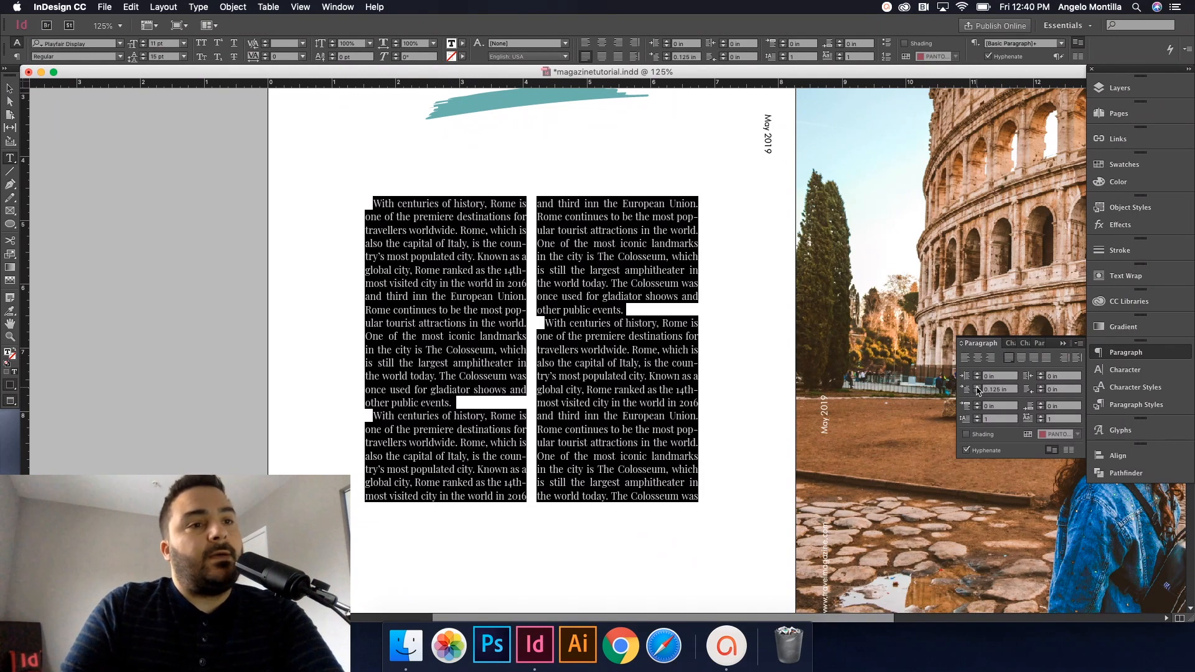
click(978, 388)
click(977, 387)
click(978, 387)
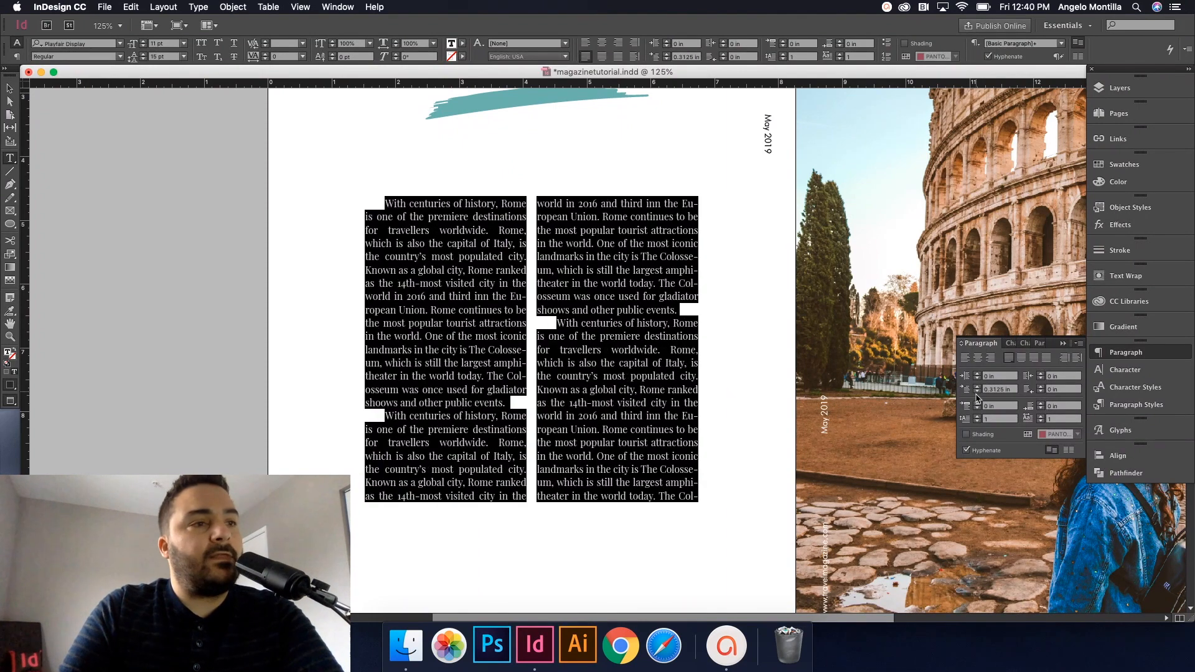
click(978, 392)
click(977, 393)
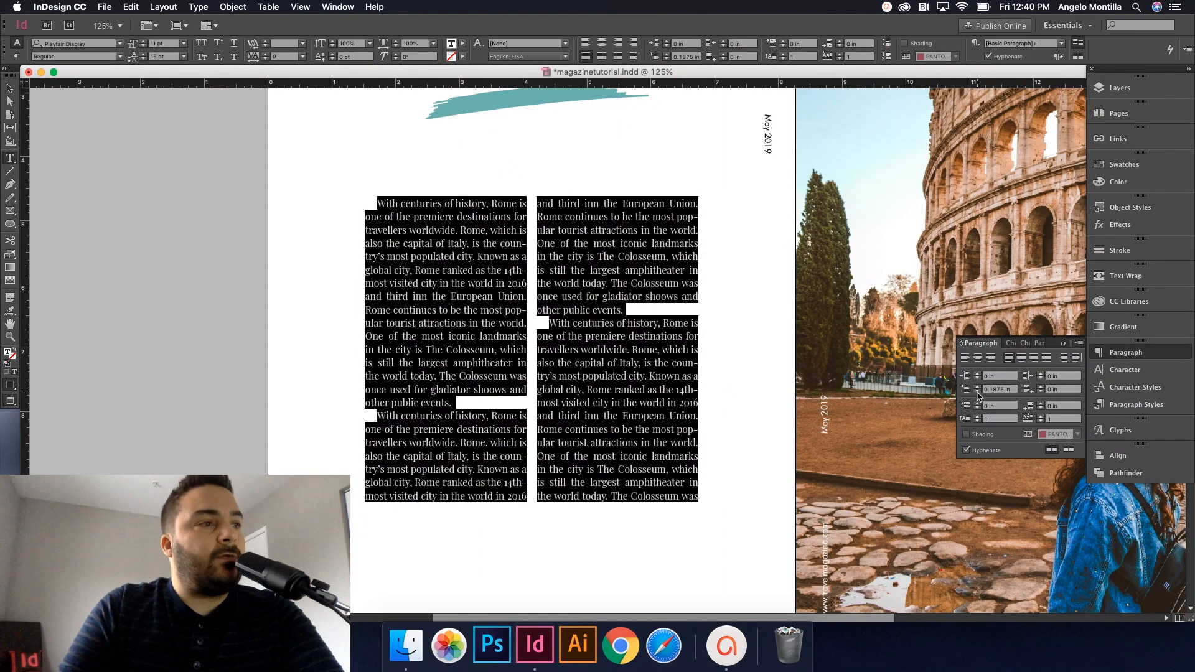
click(978, 389)
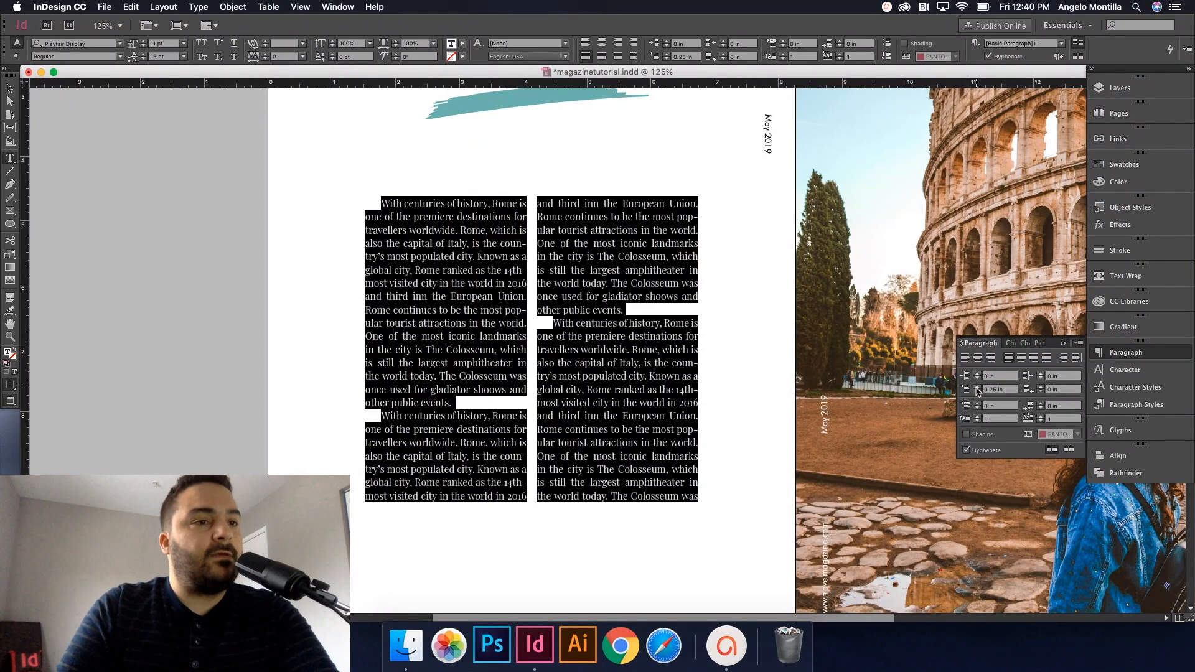
click(977, 392)
click(977, 392)
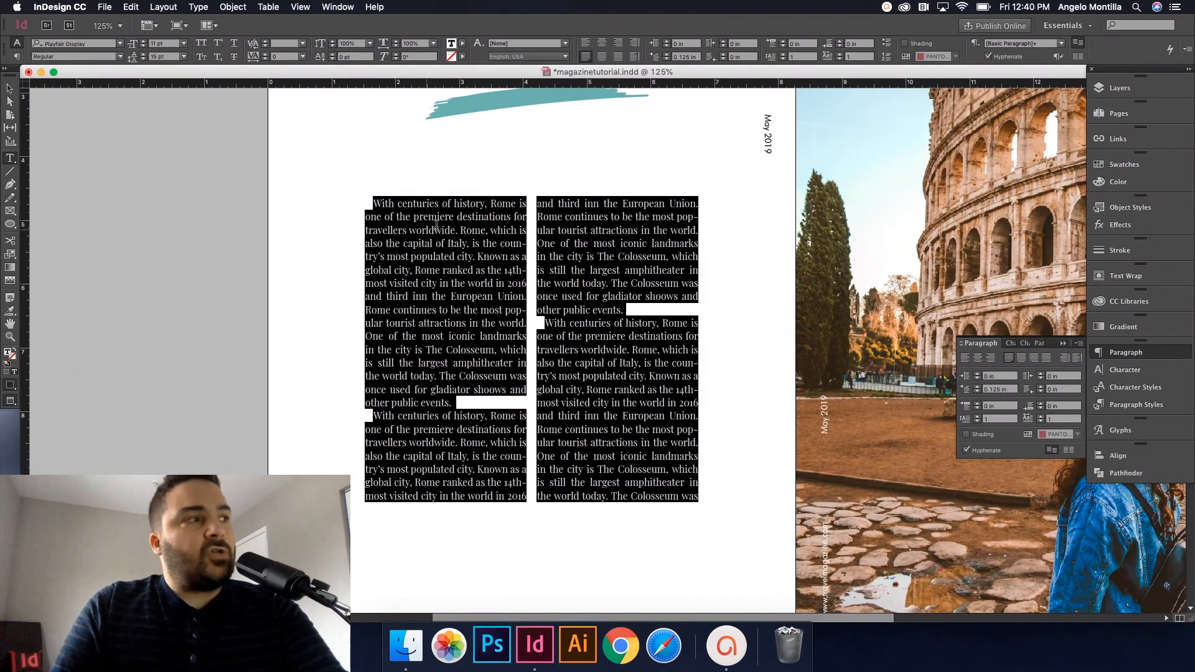
click(378, 201)
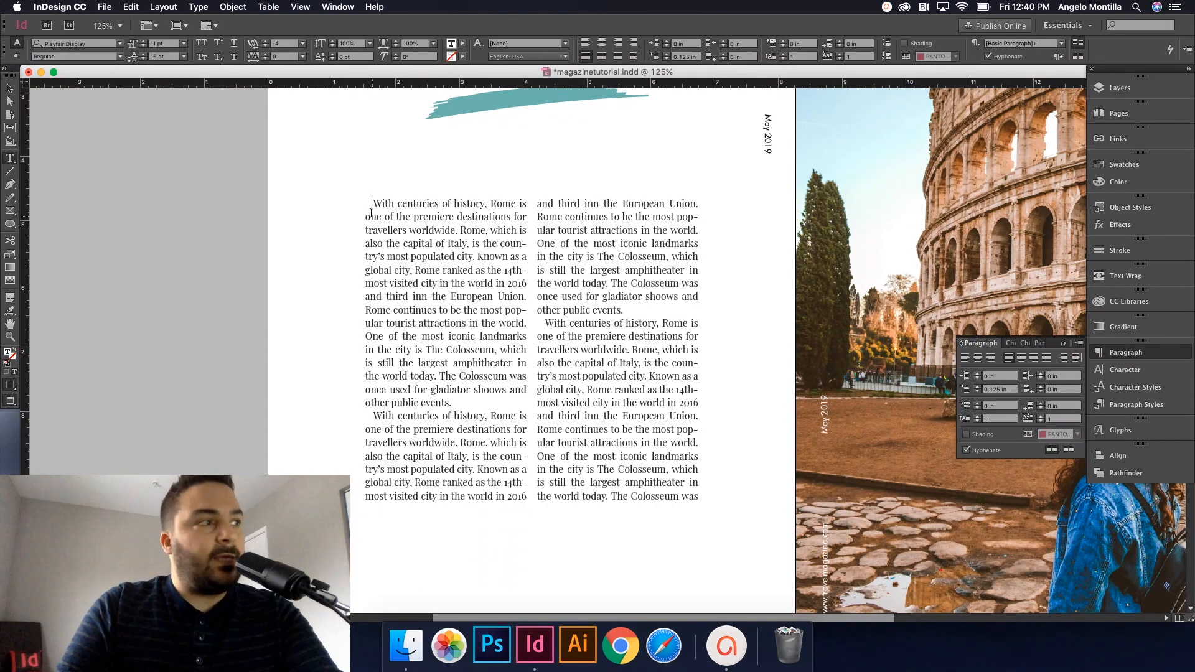
scroll(371, 213, up, 4)
scroll(423, 222, down, 1)
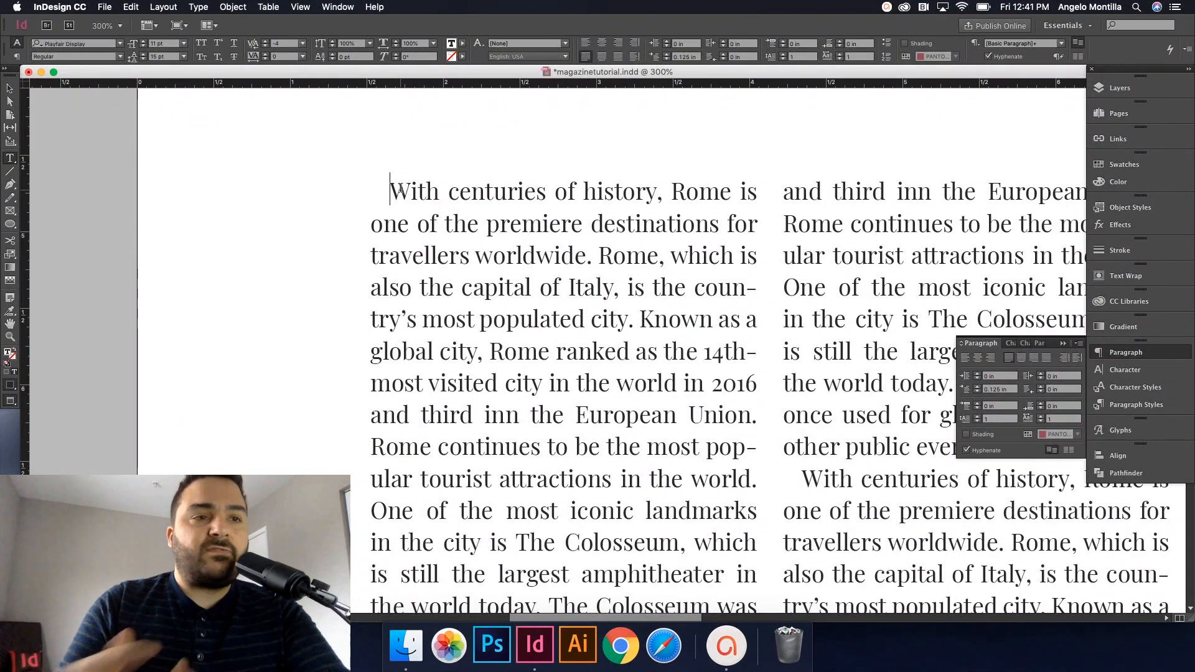
click(977, 392)
click(978, 392)
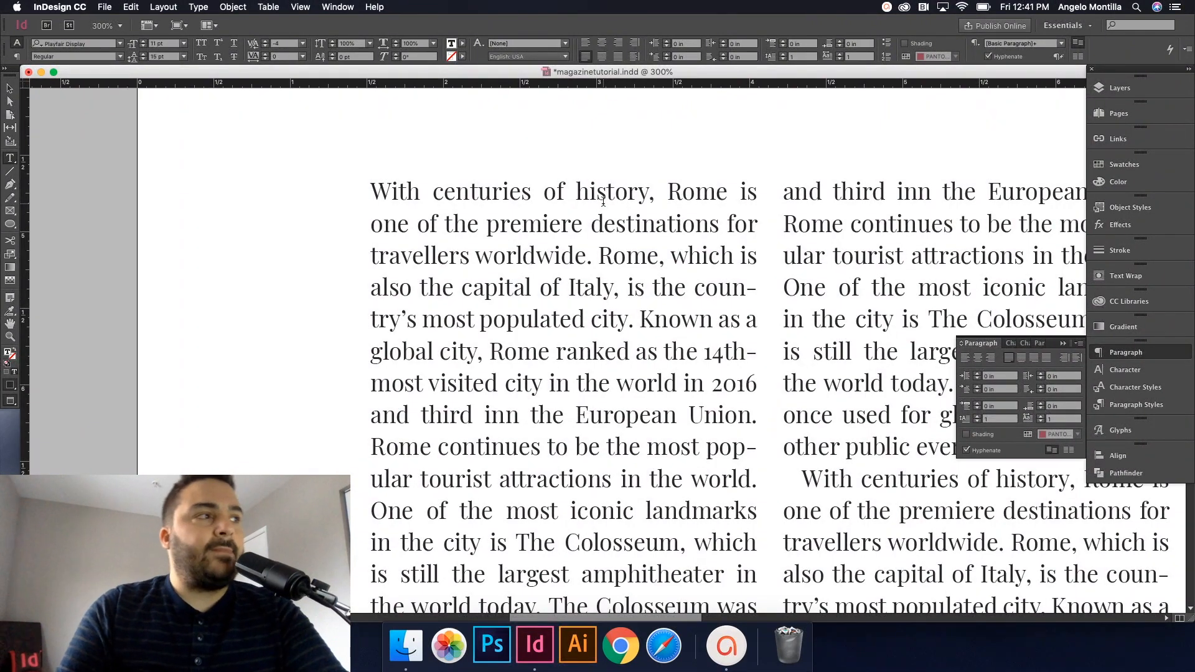
drag(378, 192, 385, 191)
click(386, 192)
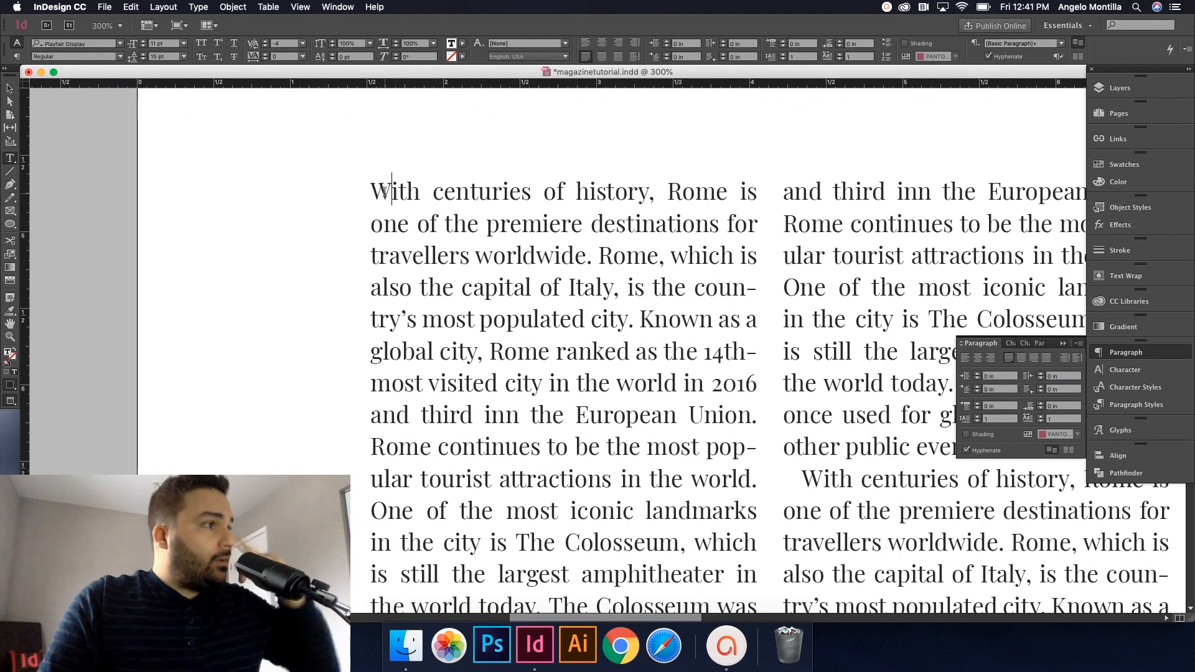
drag(372, 192, 388, 192)
click(373, 191)
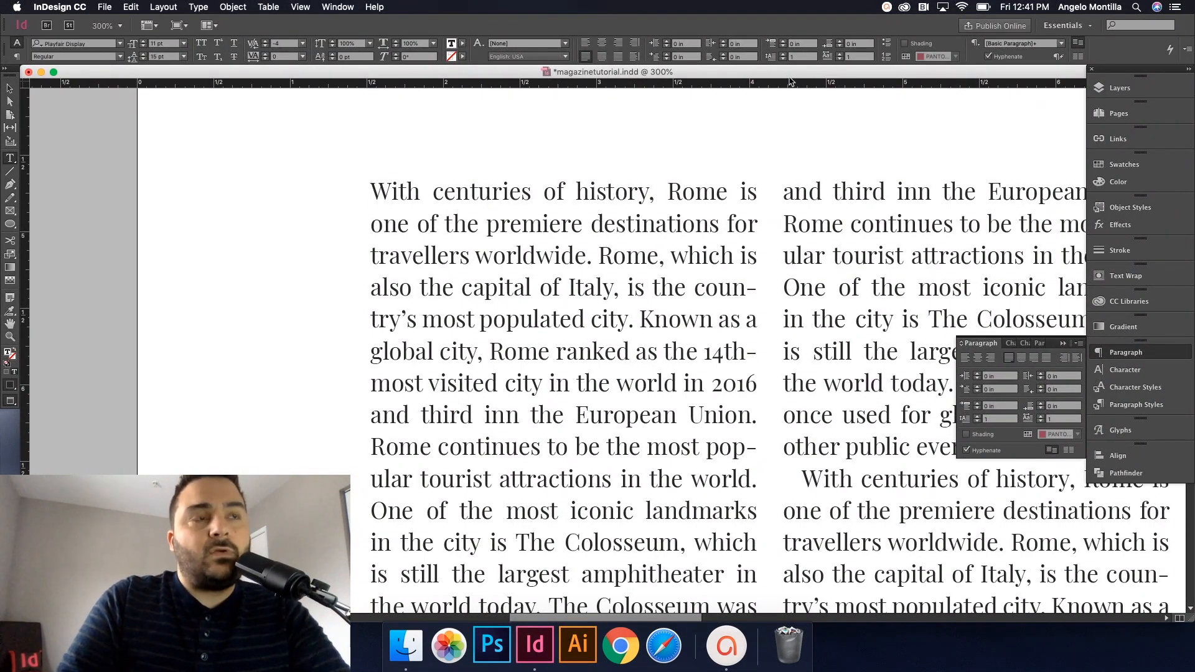
Step: Make the opening W a drop cap, trying depths from two up to five lines
click(979, 421)
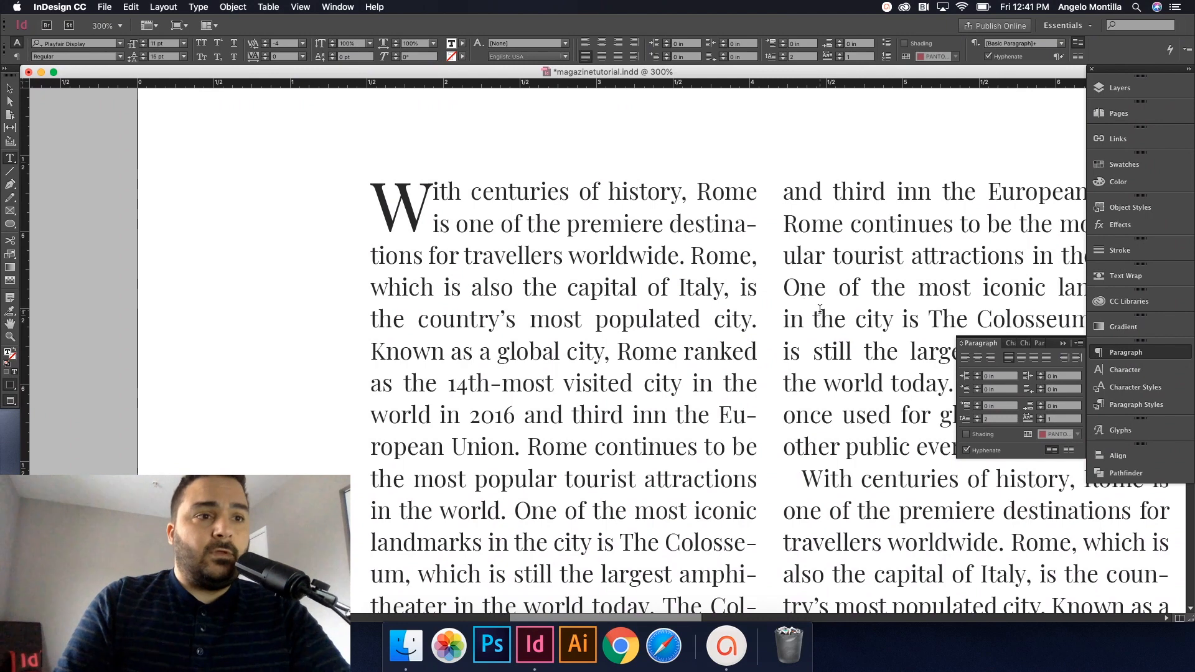
click(978, 417)
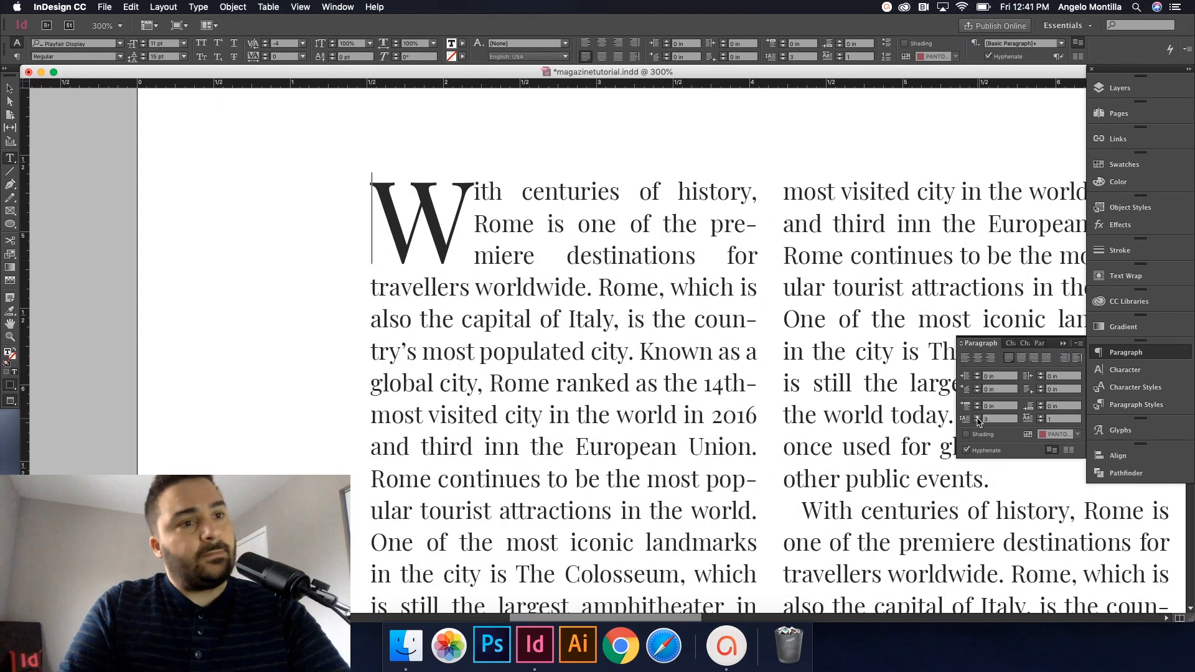
click(978, 417)
click(978, 417)
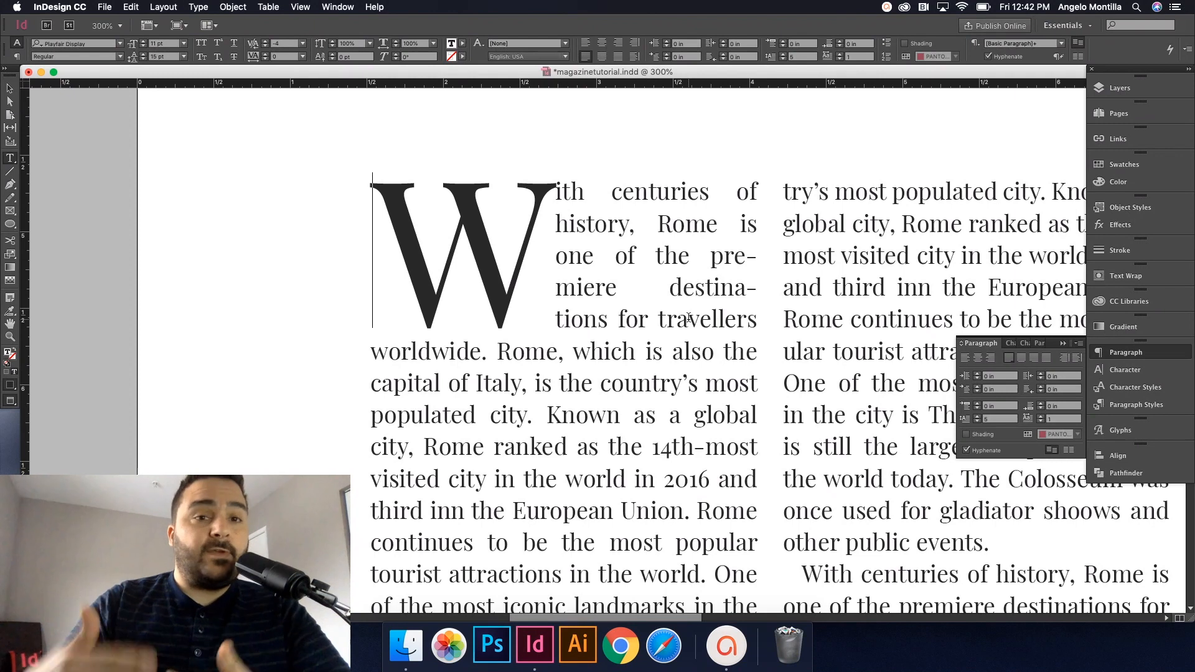
Step: Place the insertion point at the wide gap before 'destina-' in the first paragraph
drag(682, 289, 589, 288)
click(647, 291)
mouse_move(670, 287)
mouse_down()
mouse_move(606, 288)
mouse_move(670, 288)
mouse_up()
click(641, 289)
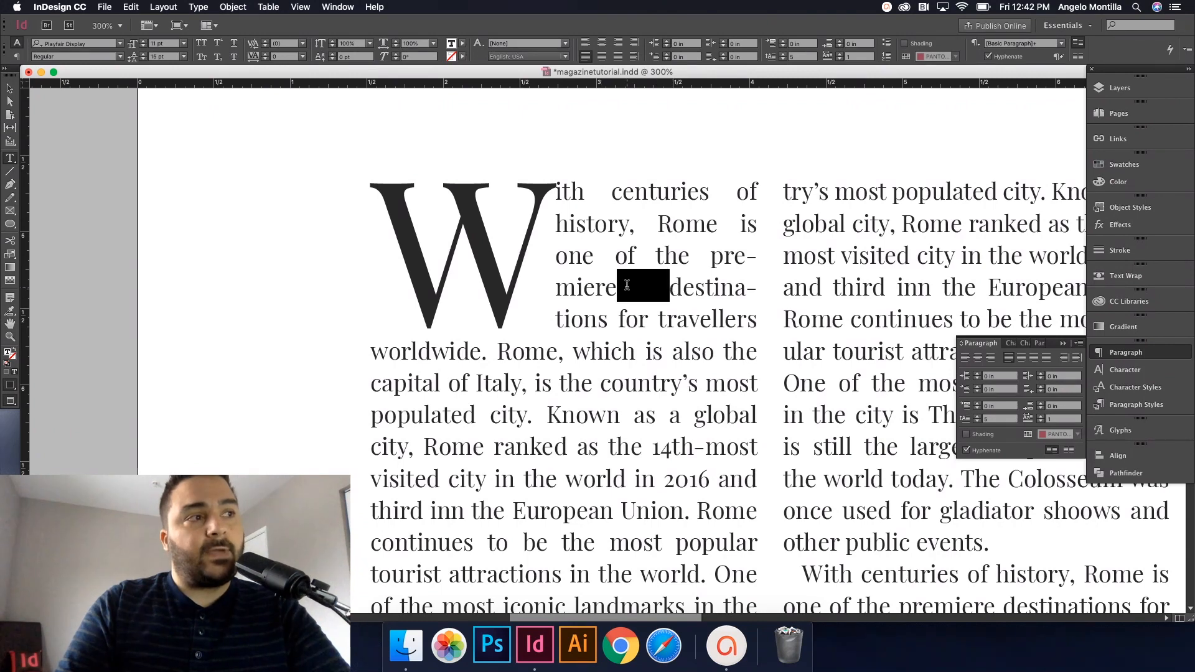
click(670, 288)
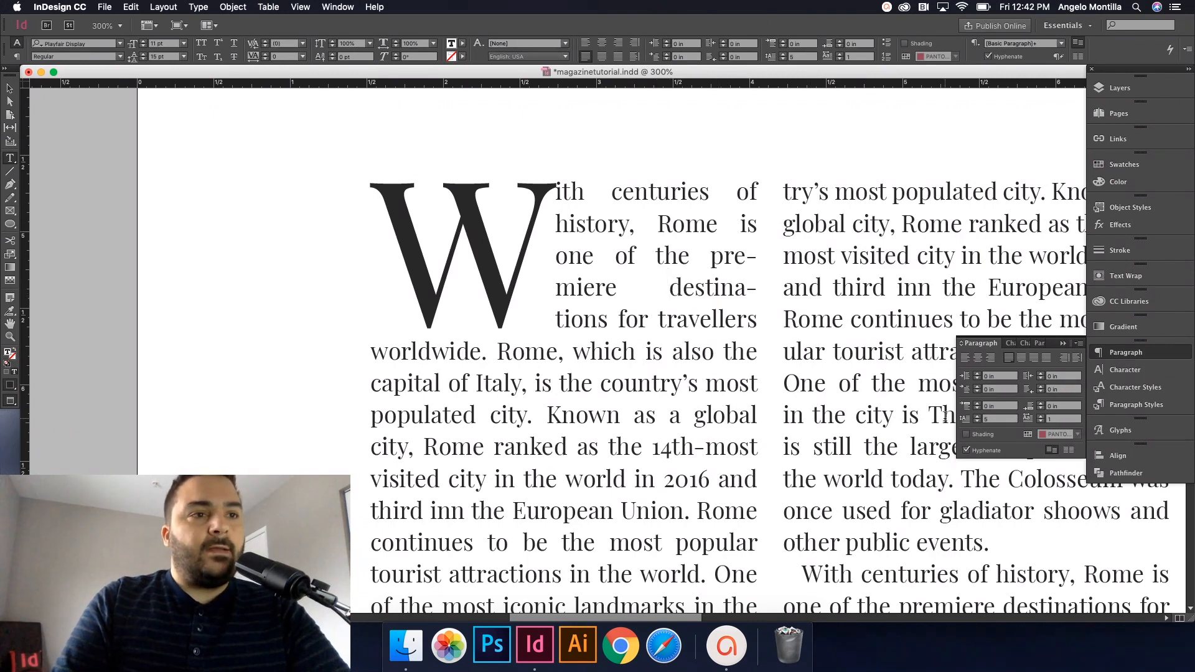
Step: Set the drop cap to three lines deep with 1 drop cap character
click(978, 422)
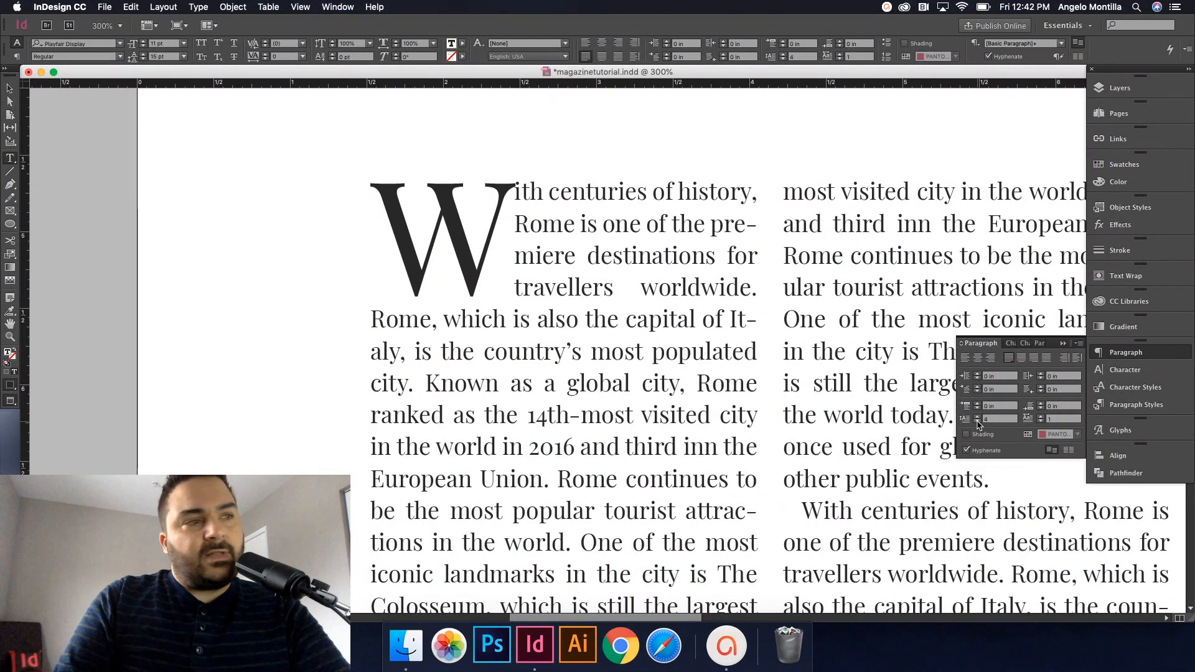
click(978, 422)
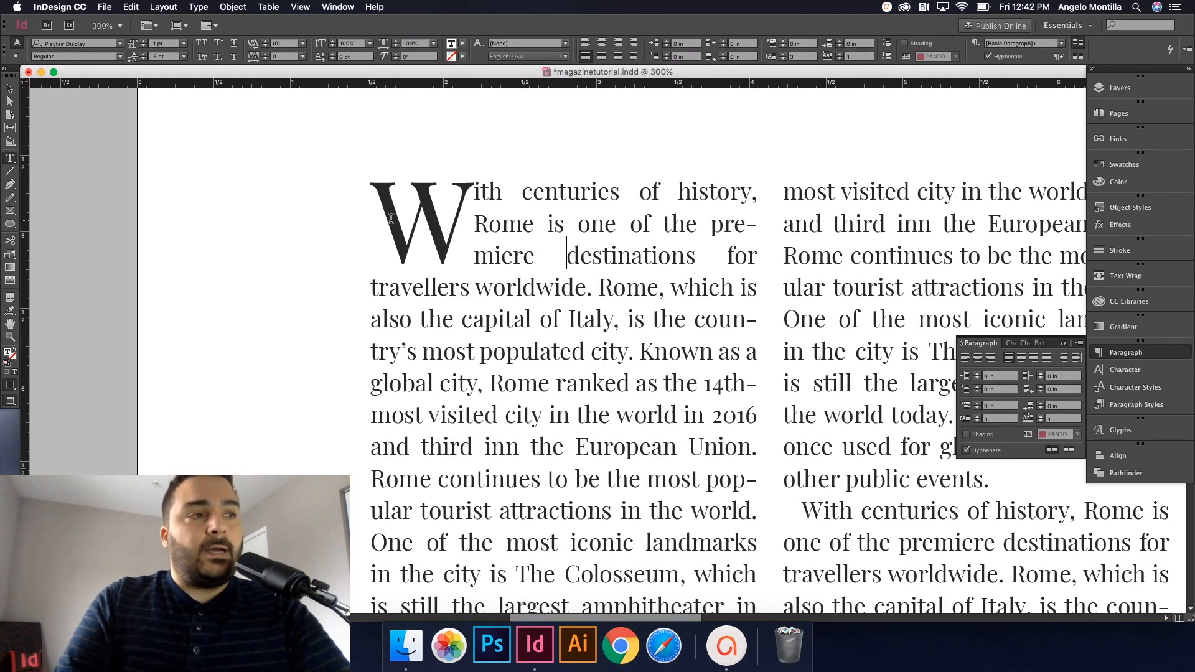
click(1041, 416)
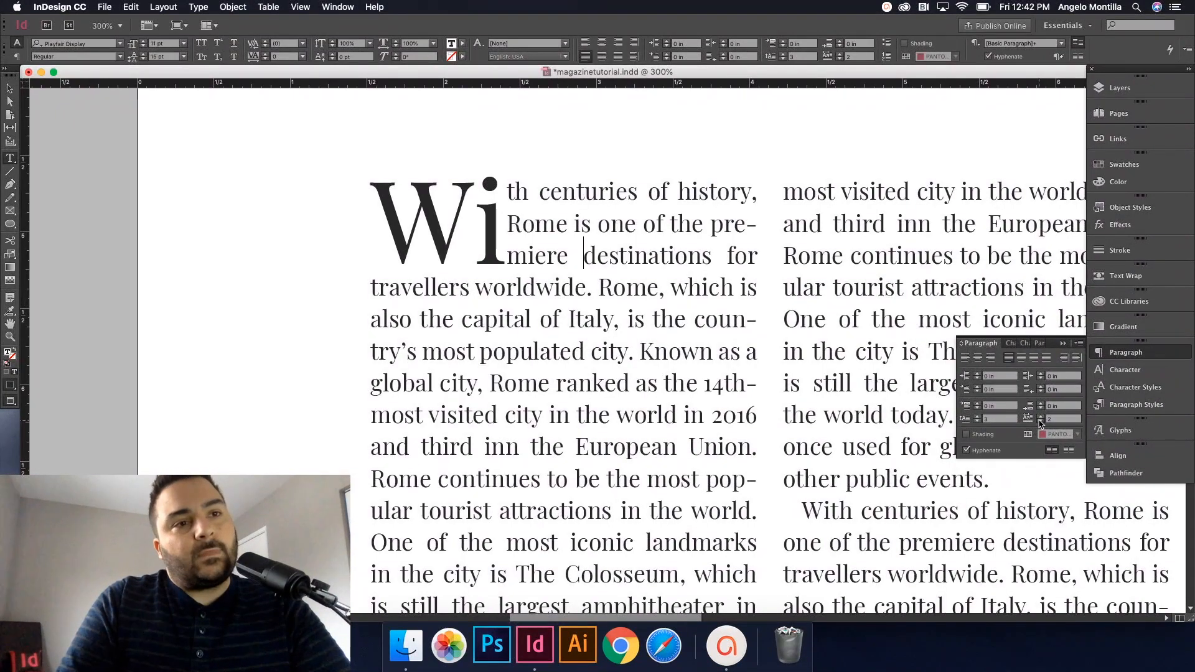
click(1040, 422)
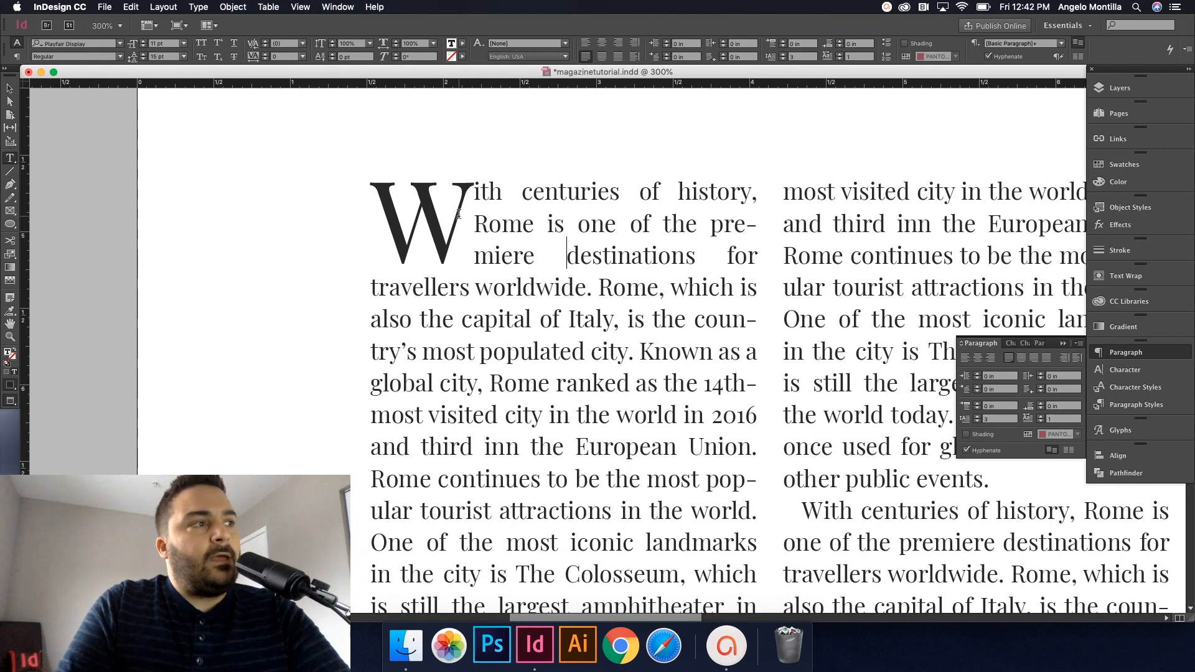
Step: Set the drop cap W in Futura XBlk BT, found by typing 'futur' in the font field
drag(431, 215, 413, 213)
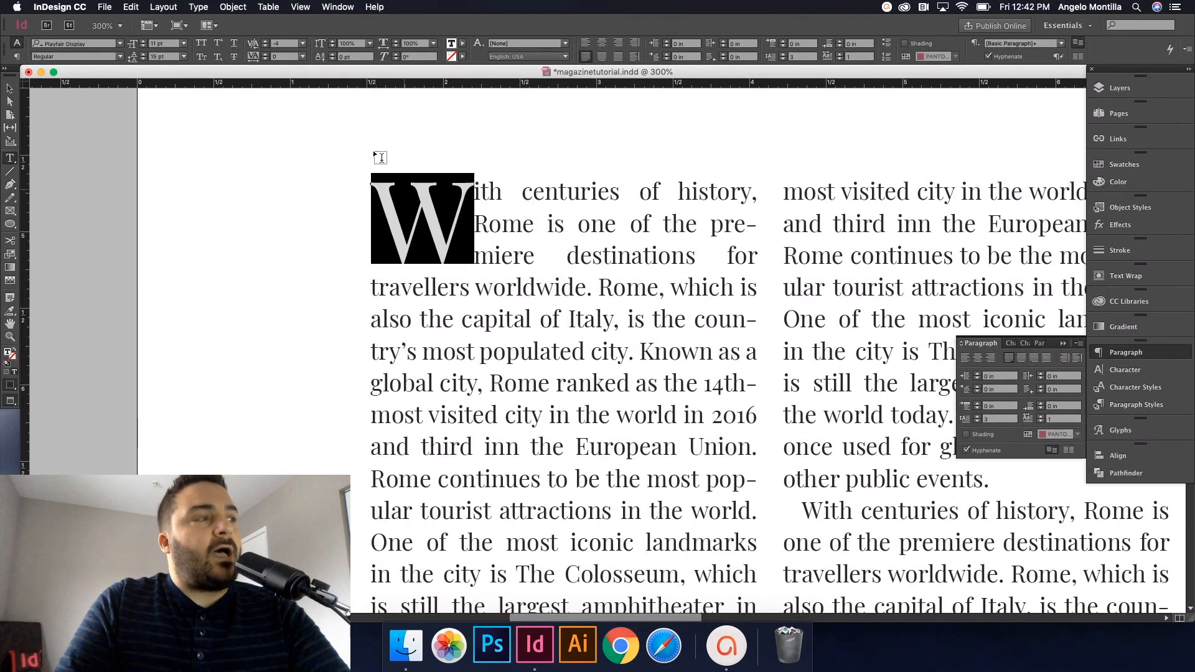
click(76, 45)
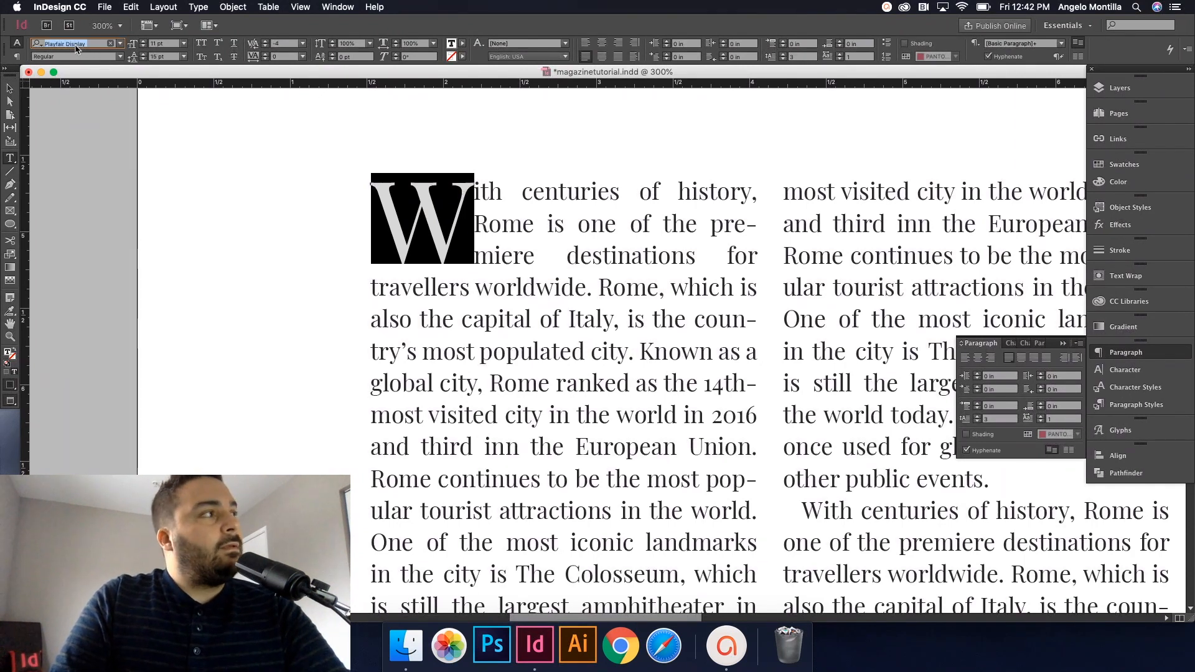
text(futura)
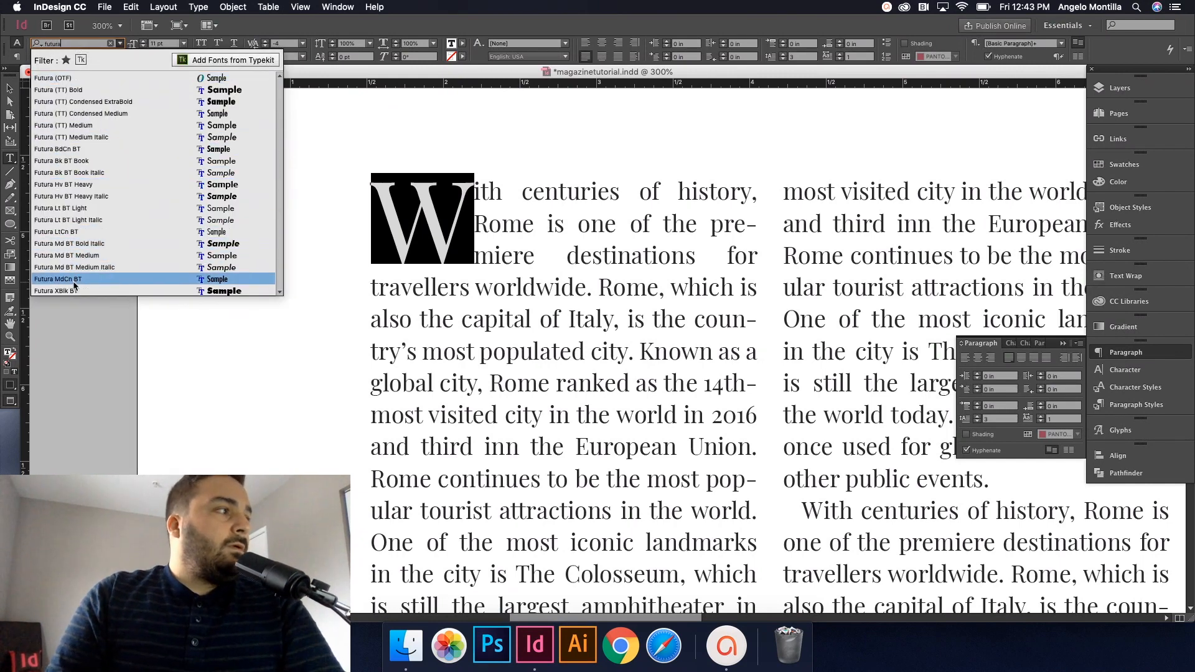
click(99, 283)
click(460, 238)
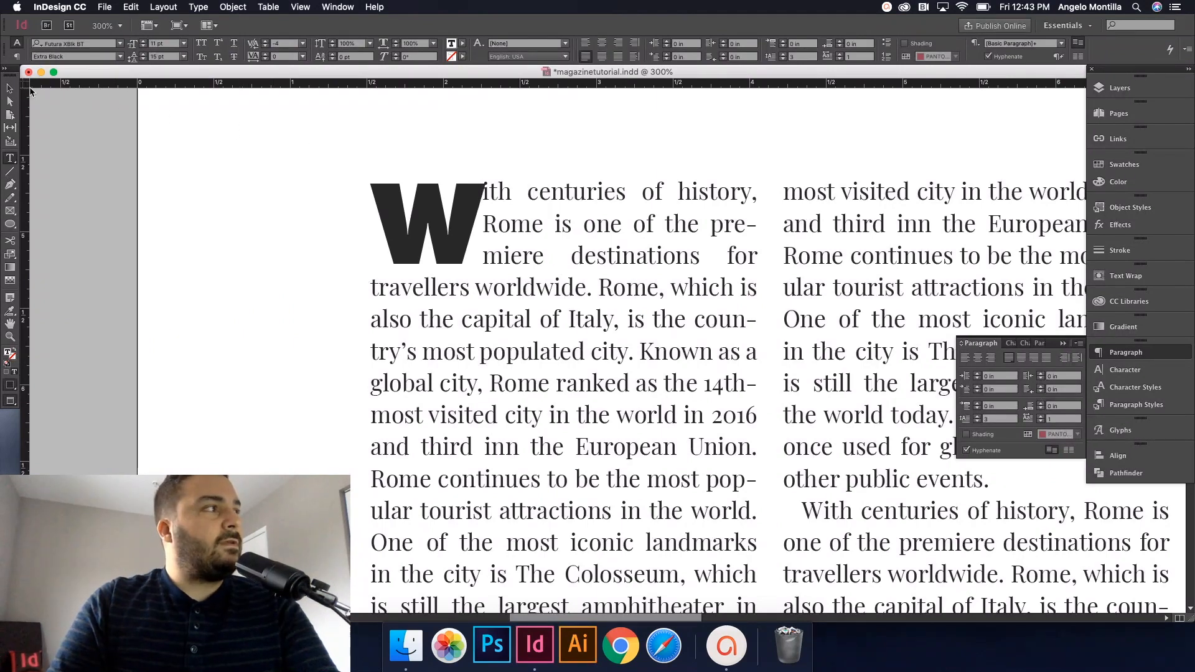
Step: Reselect the drop cap W inside the body text
key(Escape)
scroll(511, 184, up, 2)
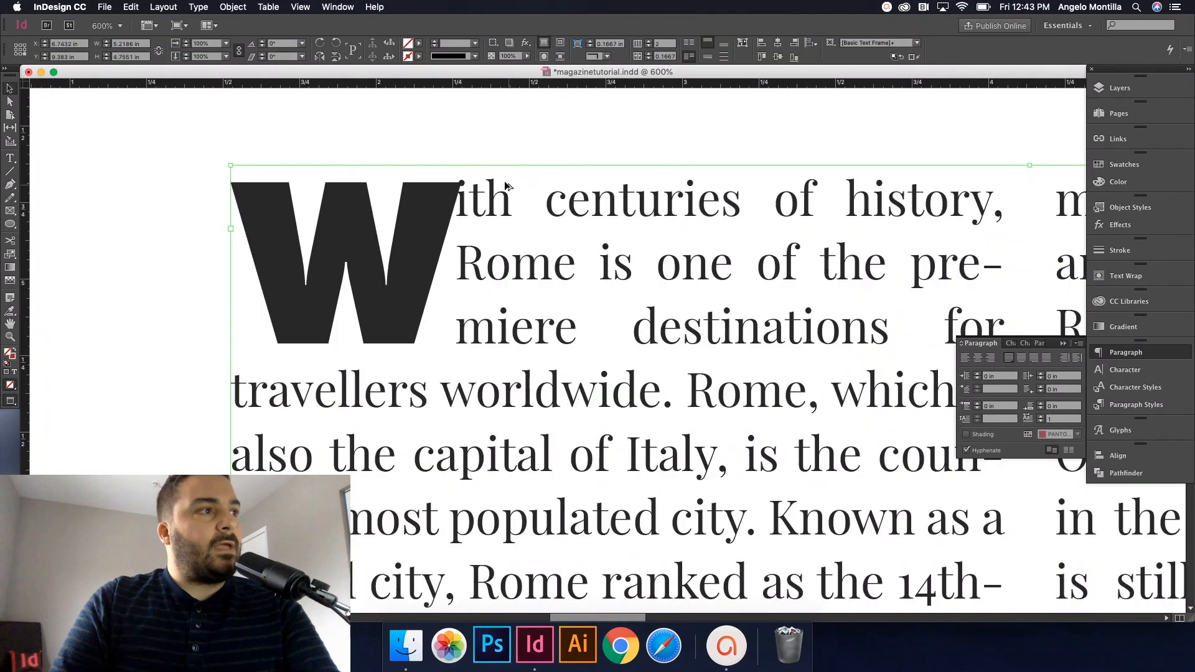
double_click(461, 257)
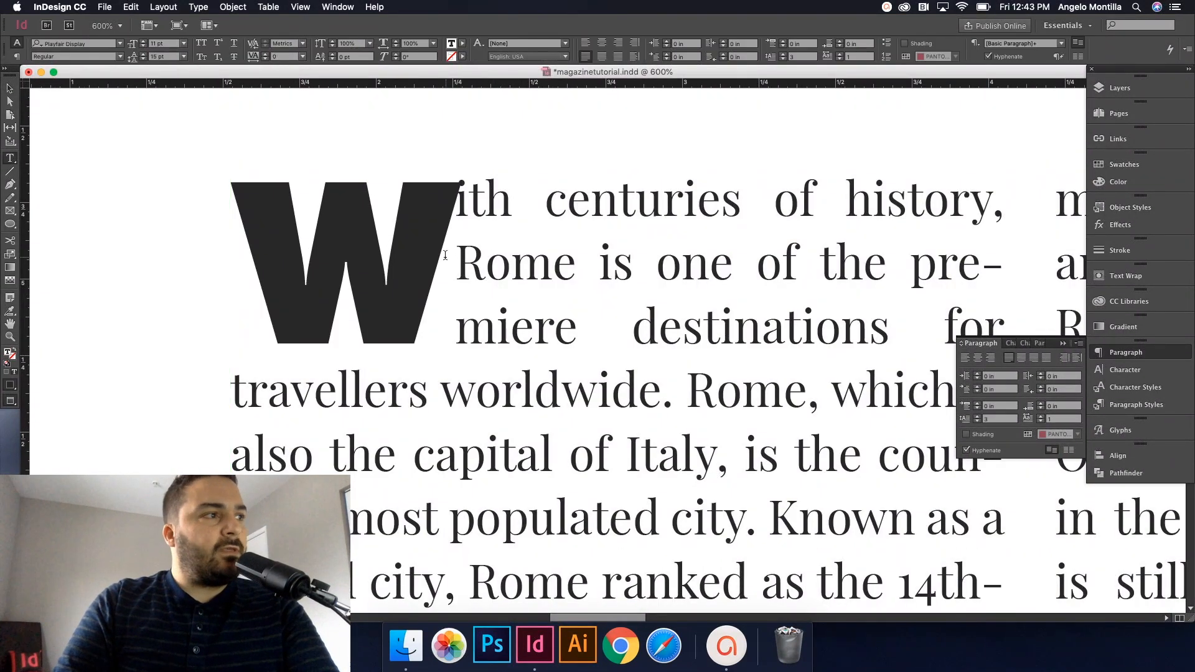
drag(459, 256, 344, 256)
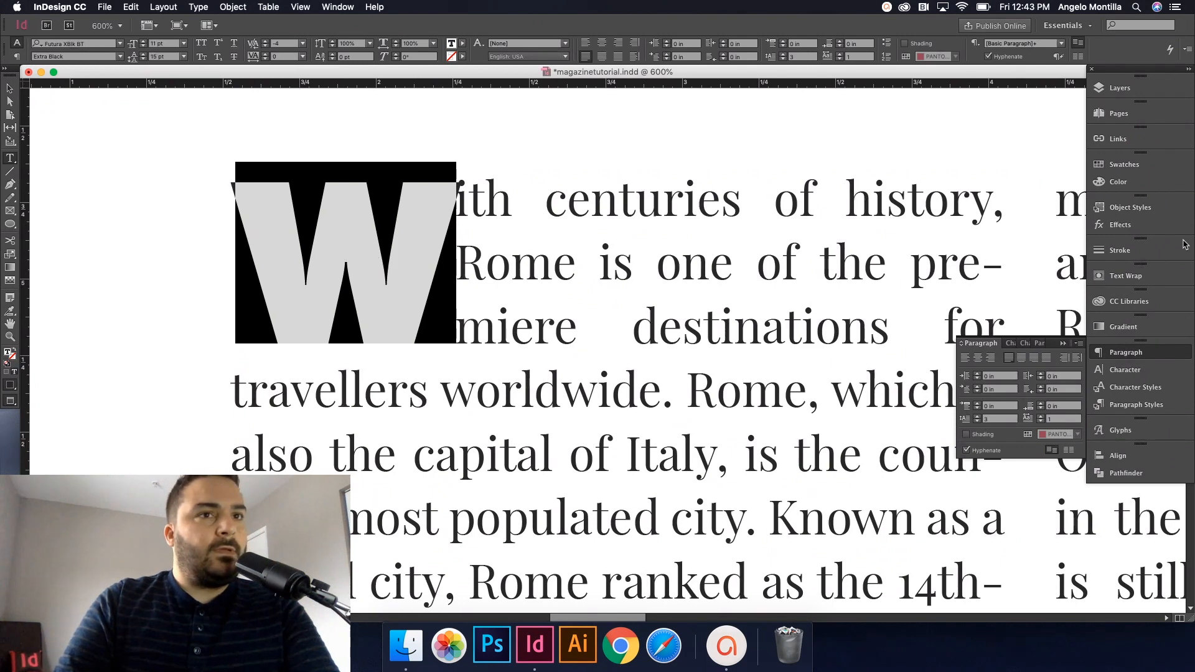
Step: Apply the teal PANTONE P 128-11 C swatch to the W, then deselect it
click(1124, 164)
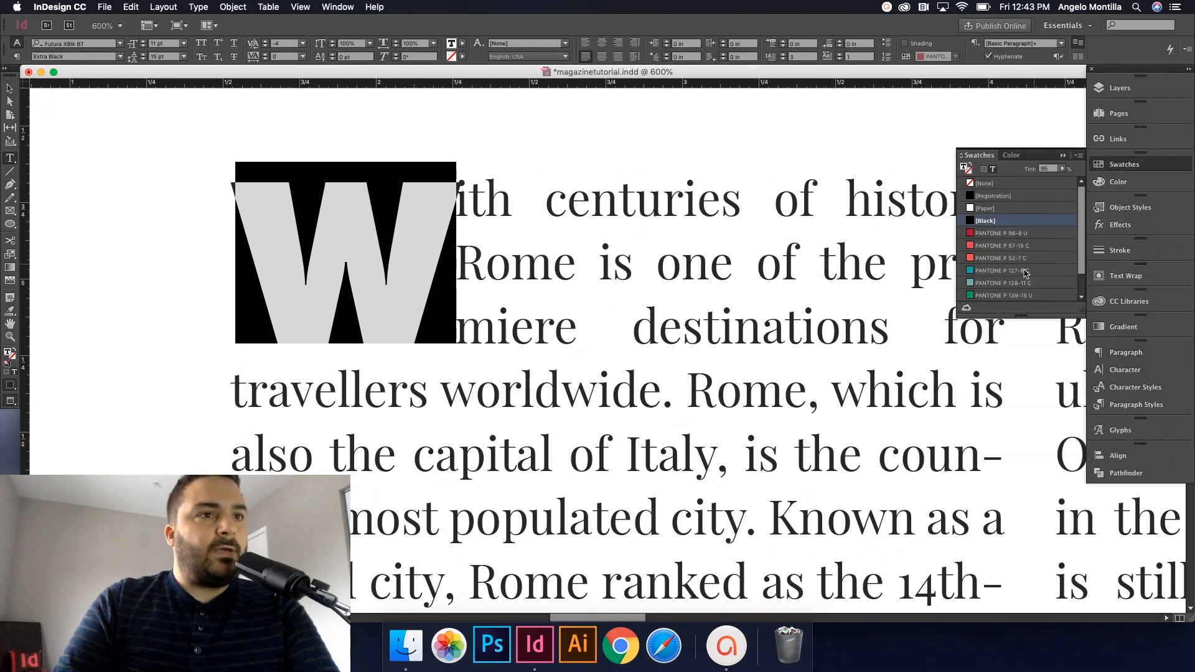
click(987, 283)
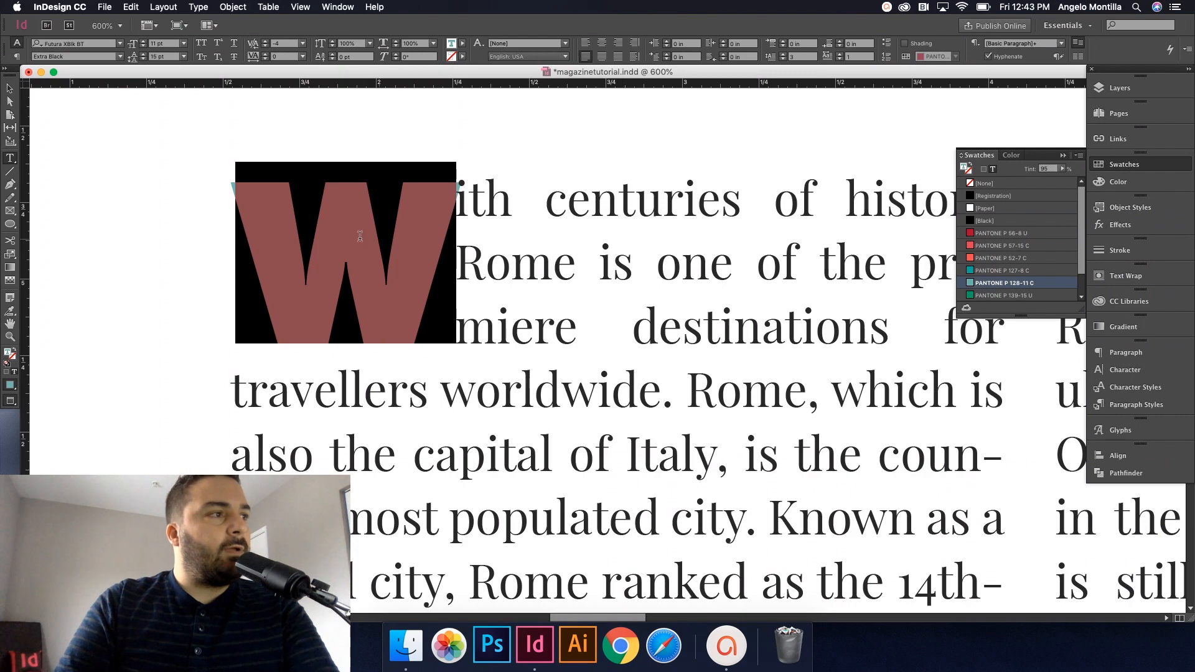
click(360, 235)
click(9, 89)
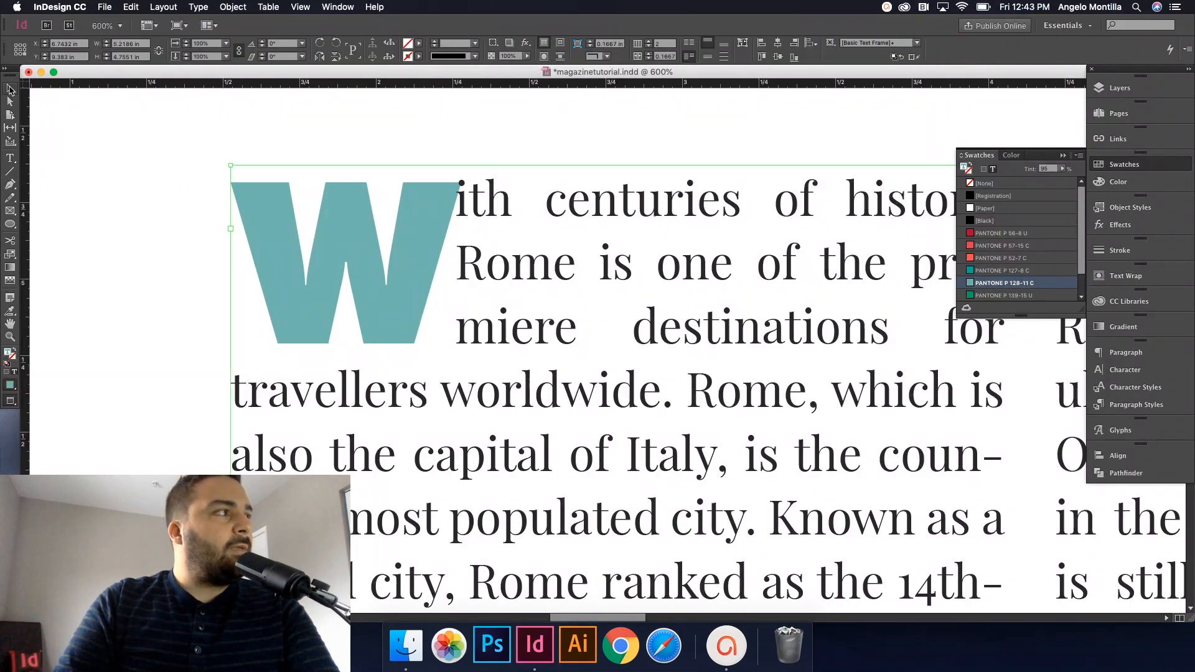
scroll(441, 267, down, 4)
scroll(441, 267, up, 1)
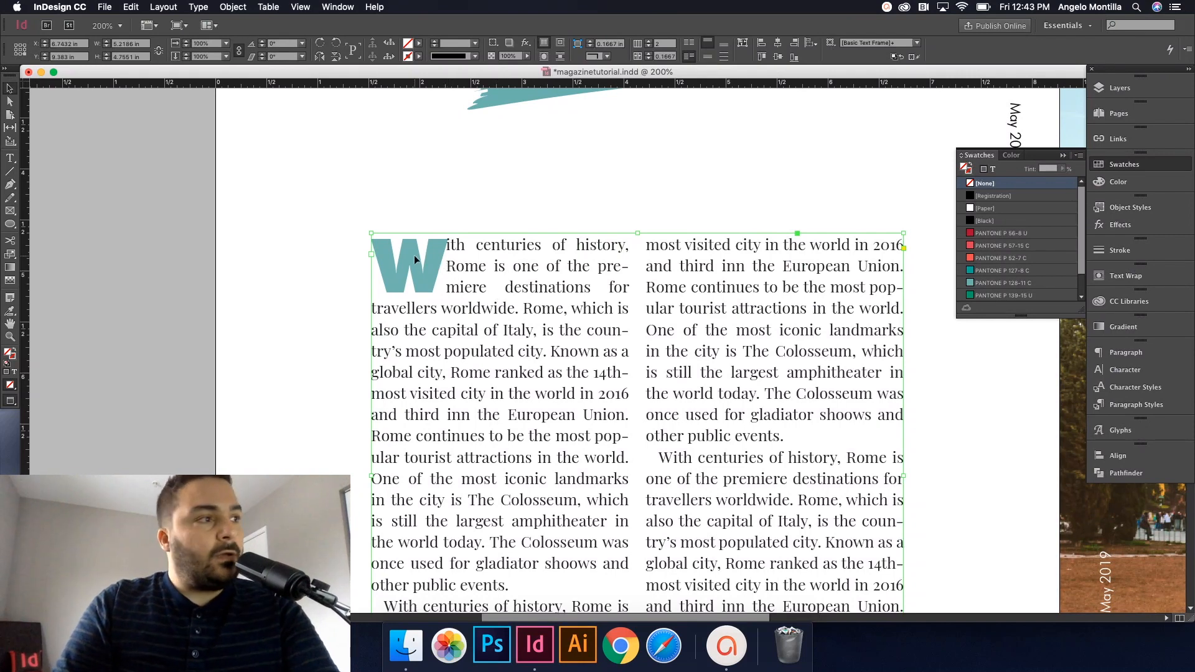
Step: Kern the space after the drop cap W to 16 using Option+Right Arrow
scroll(413, 255, up, 3)
double_click(509, 232)
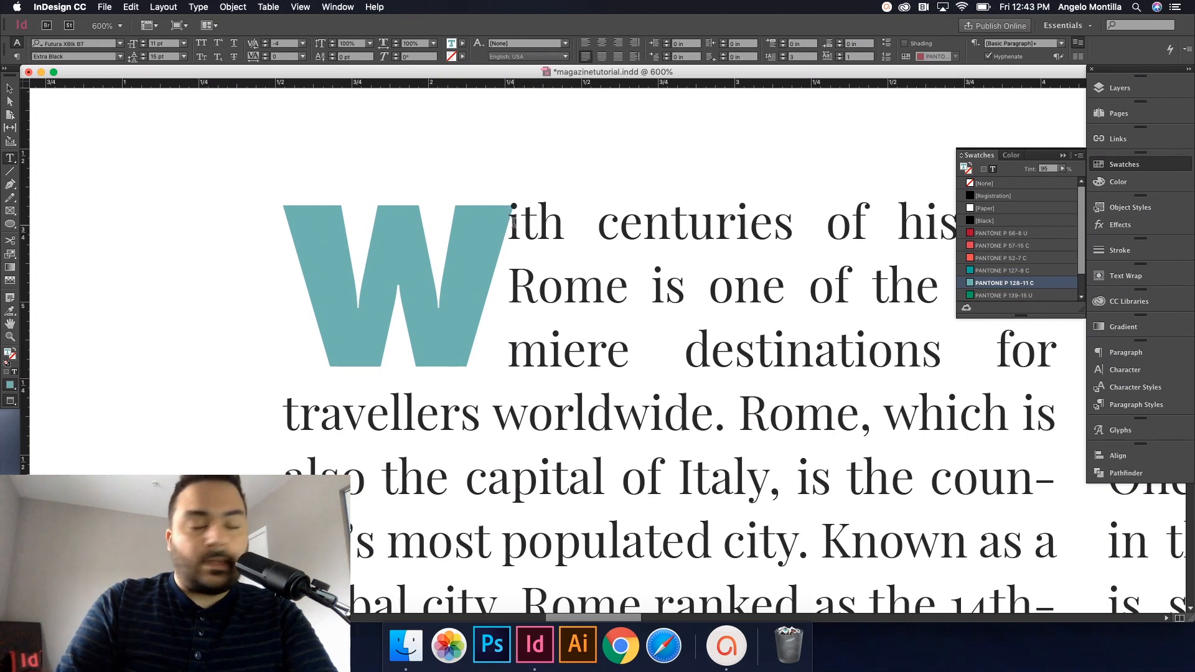
key(alt+Right)
key(alt+Right)
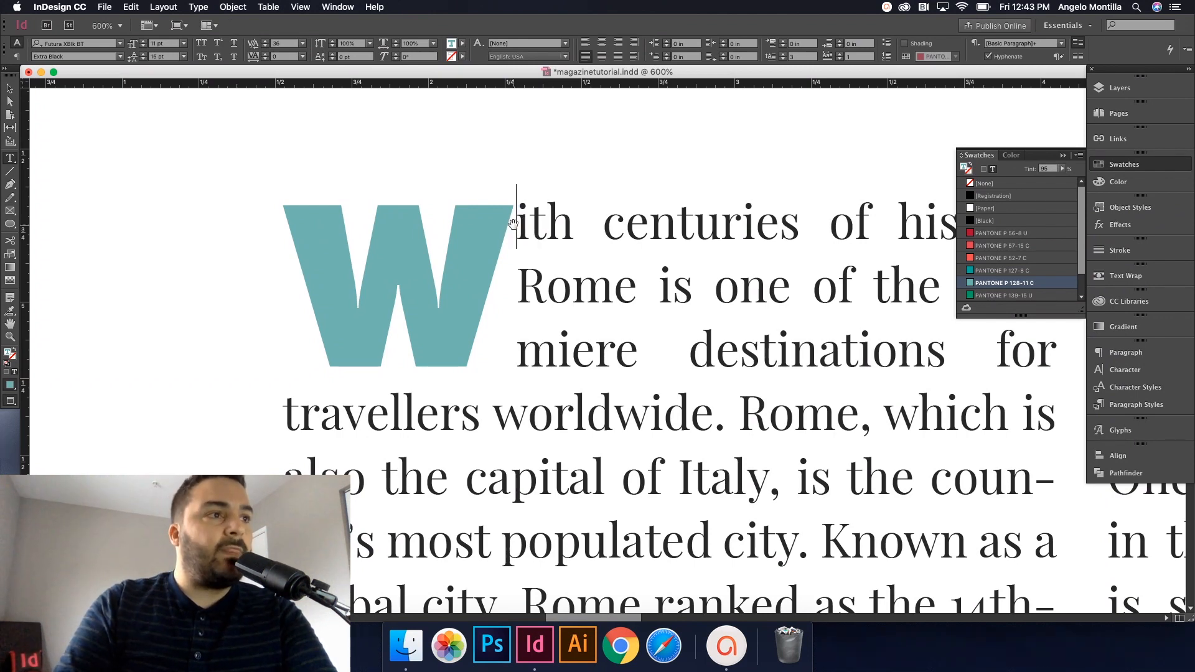
click(9, 88)
click(175, 166)
scroll(287, 250, down, 1)
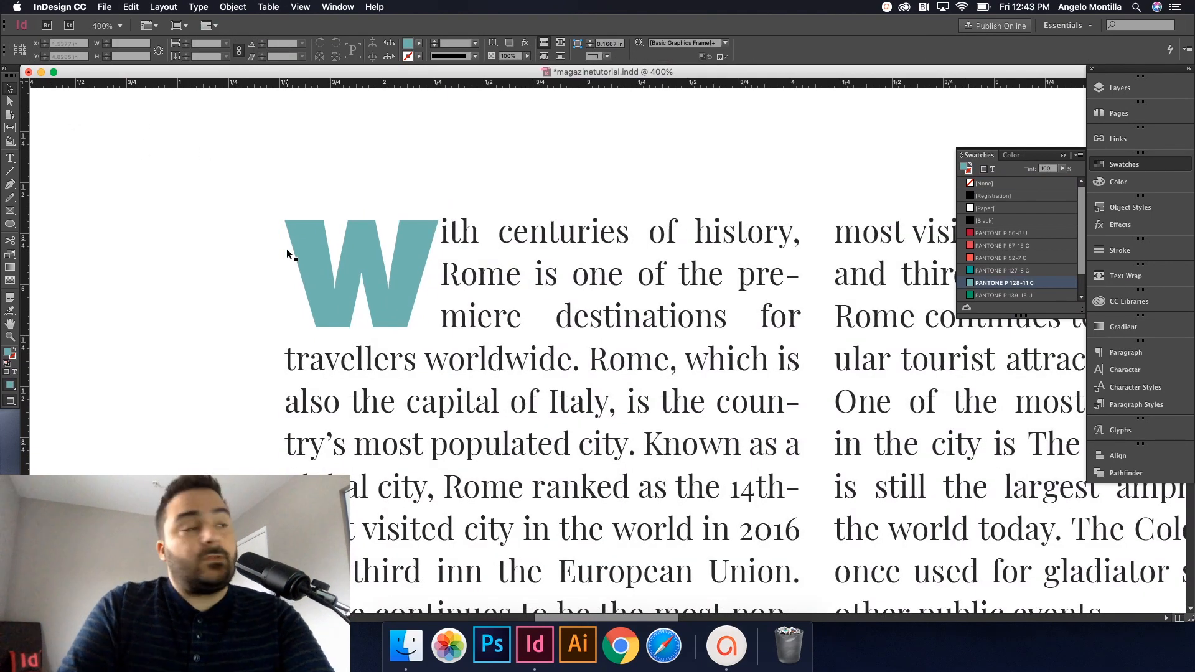
Step: Zoom out and scroll from page 22 down to the page 24–25 spread
scroll(287, 249, down, 2)
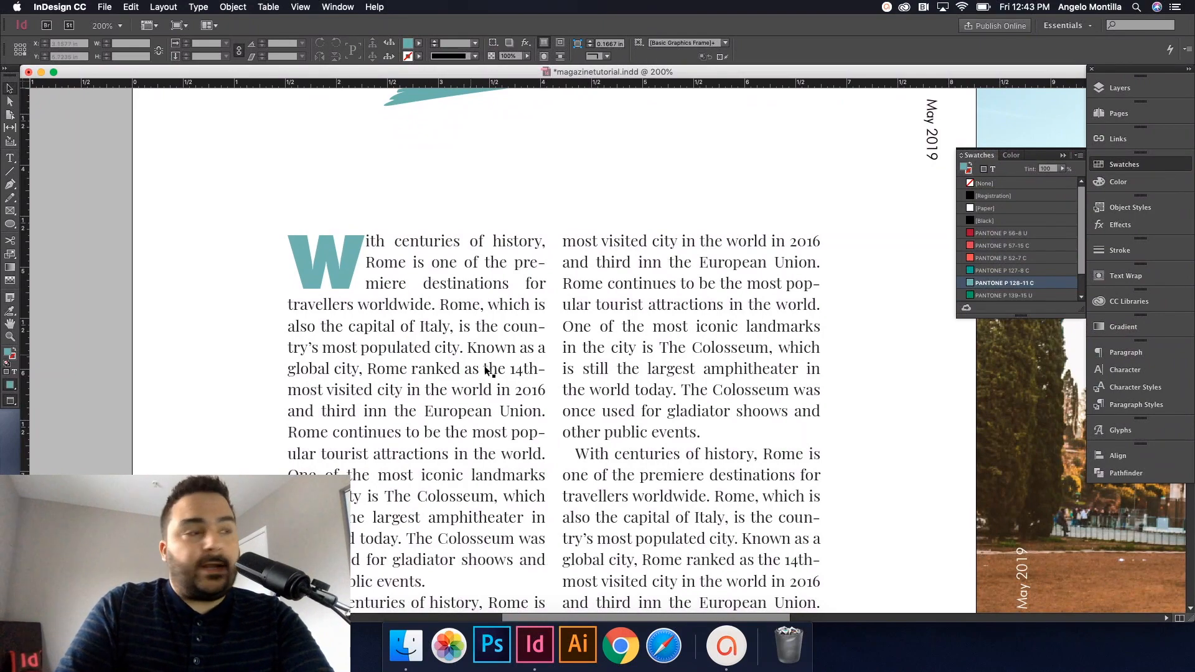
scroll(490, 372, down, 1)
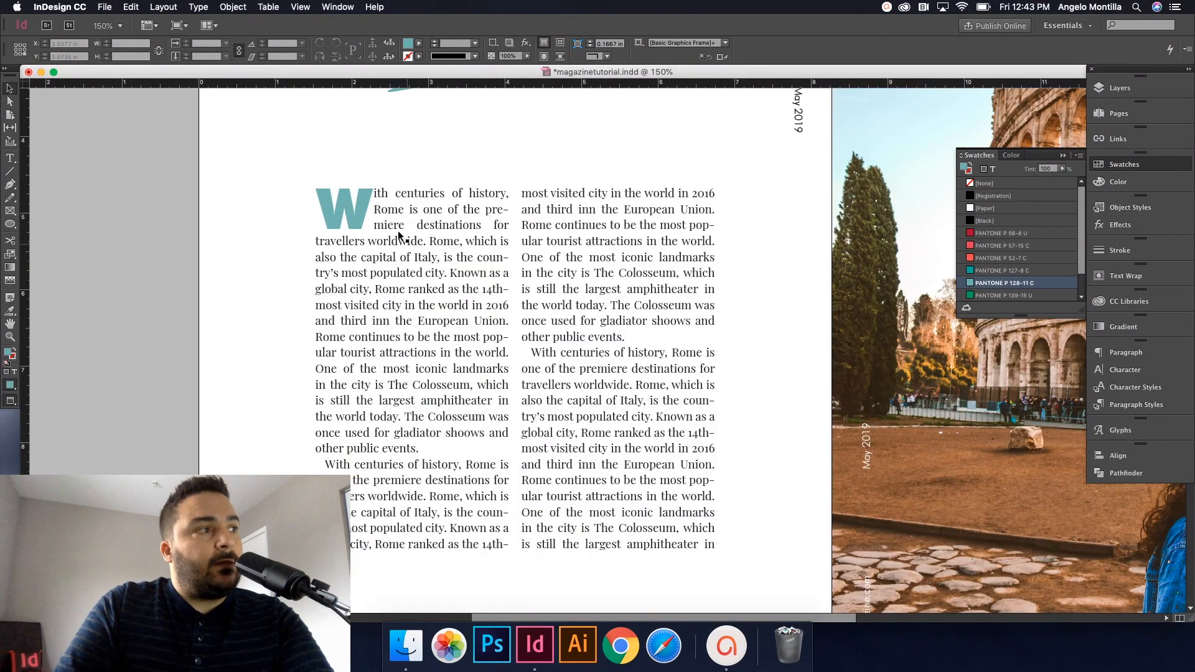
click(398, 233)
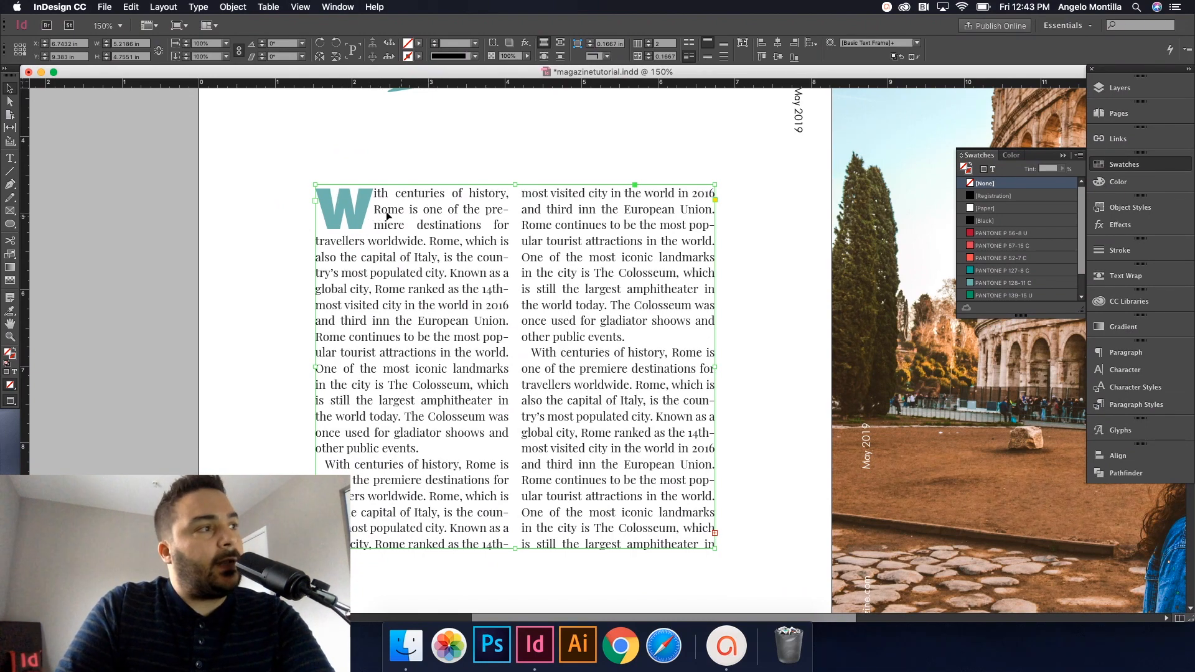
scroll(440, 241, down, 2)
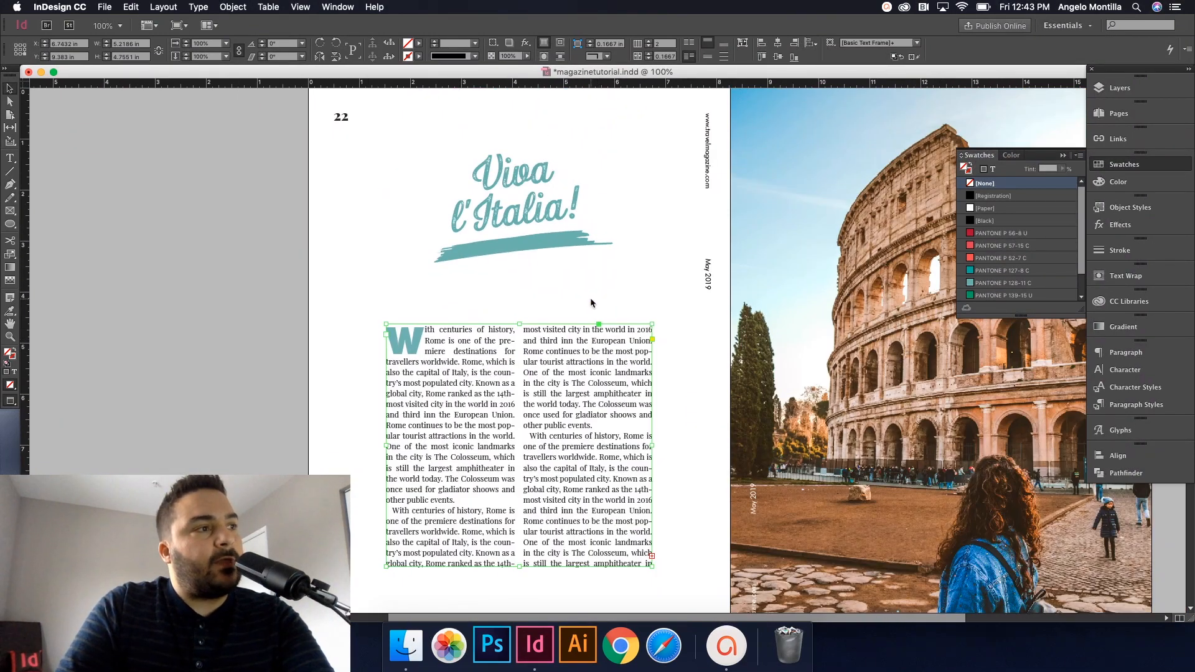
click(591, 300)
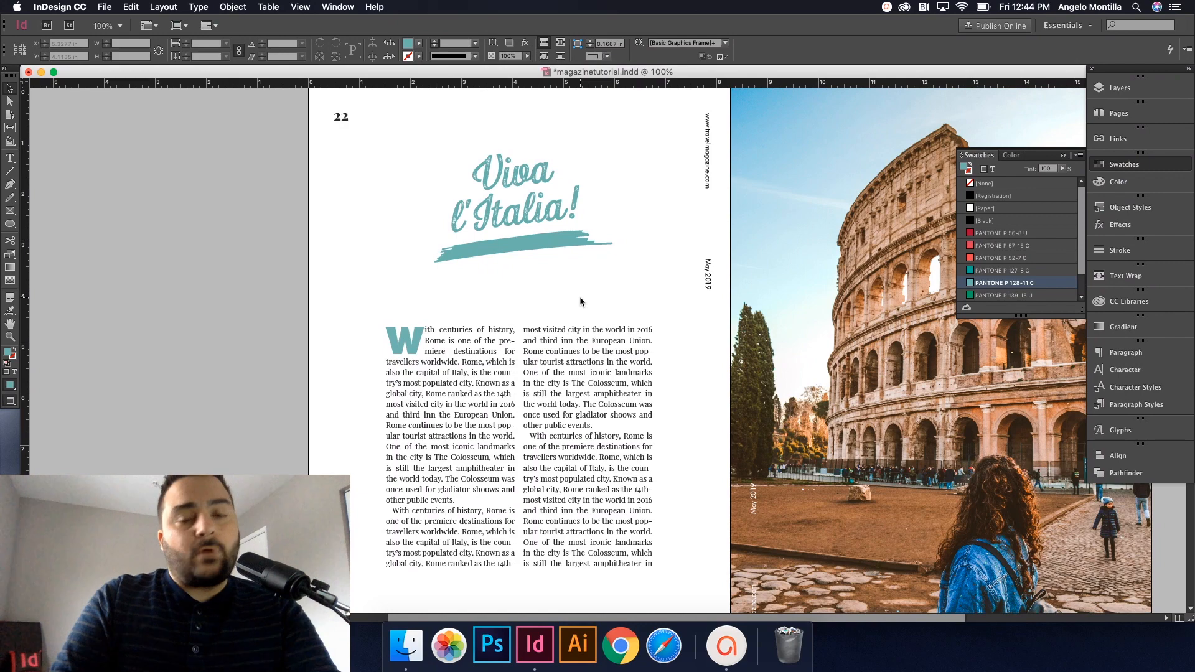
scroll(591, 280, down, 2)
scroll(593, 279, down, 10)
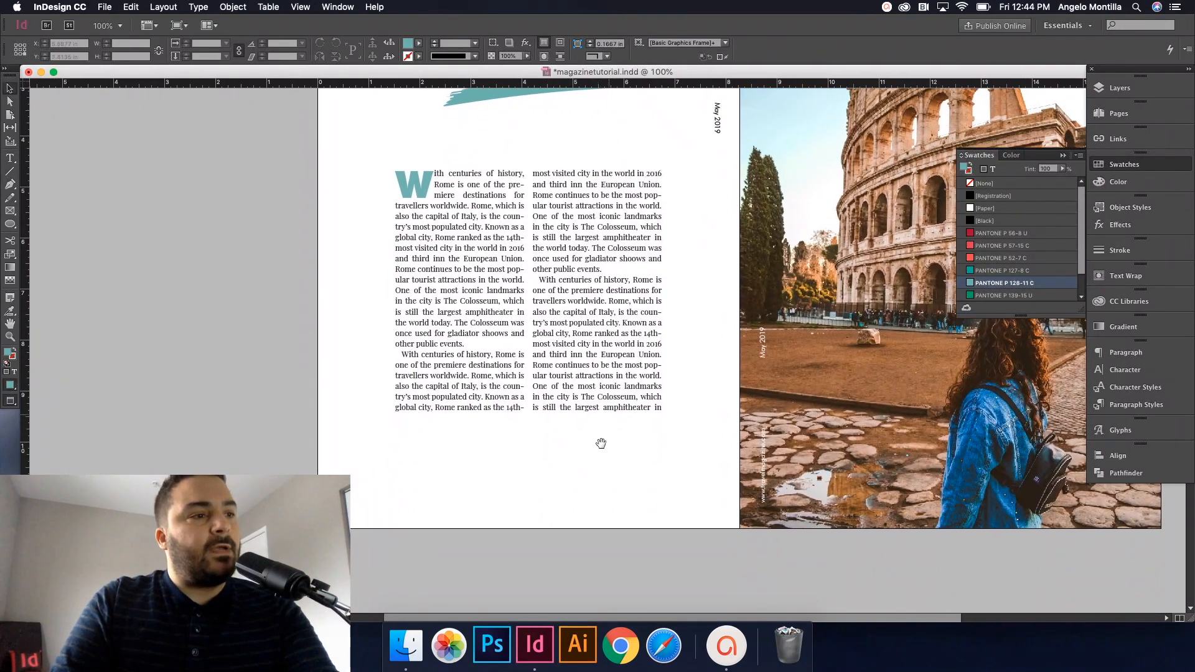
scroll(559, 274, down, 3)
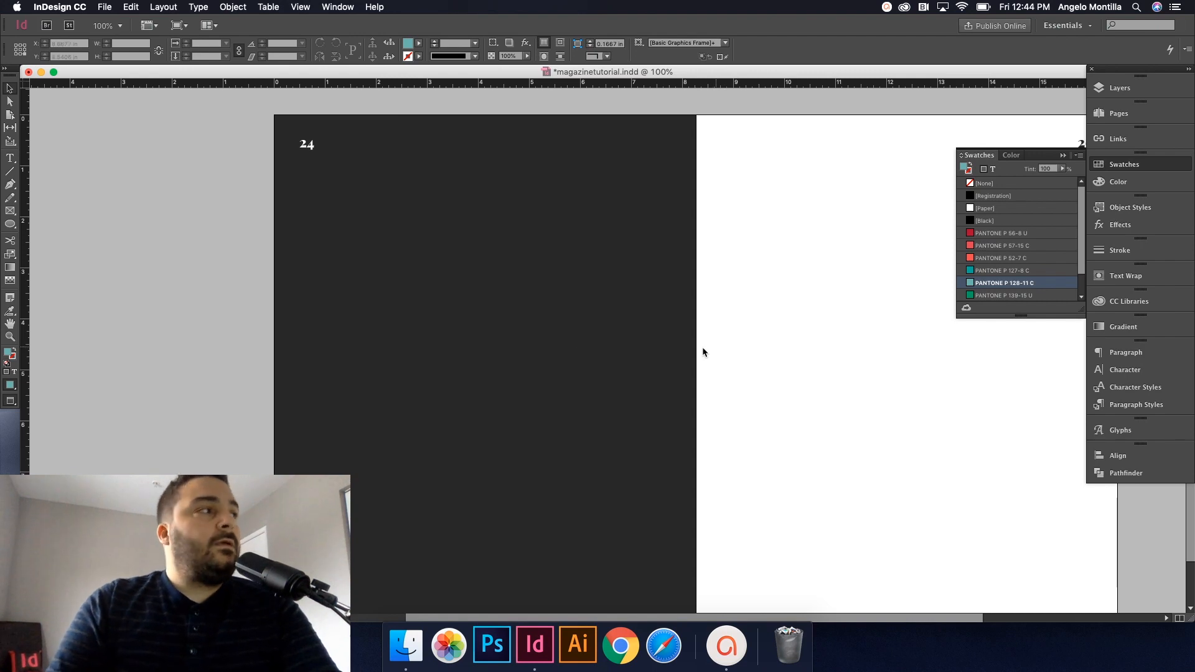
Step: Draw a new empty text frame on the dark page 24 in preview screen mode
click(382, 412)
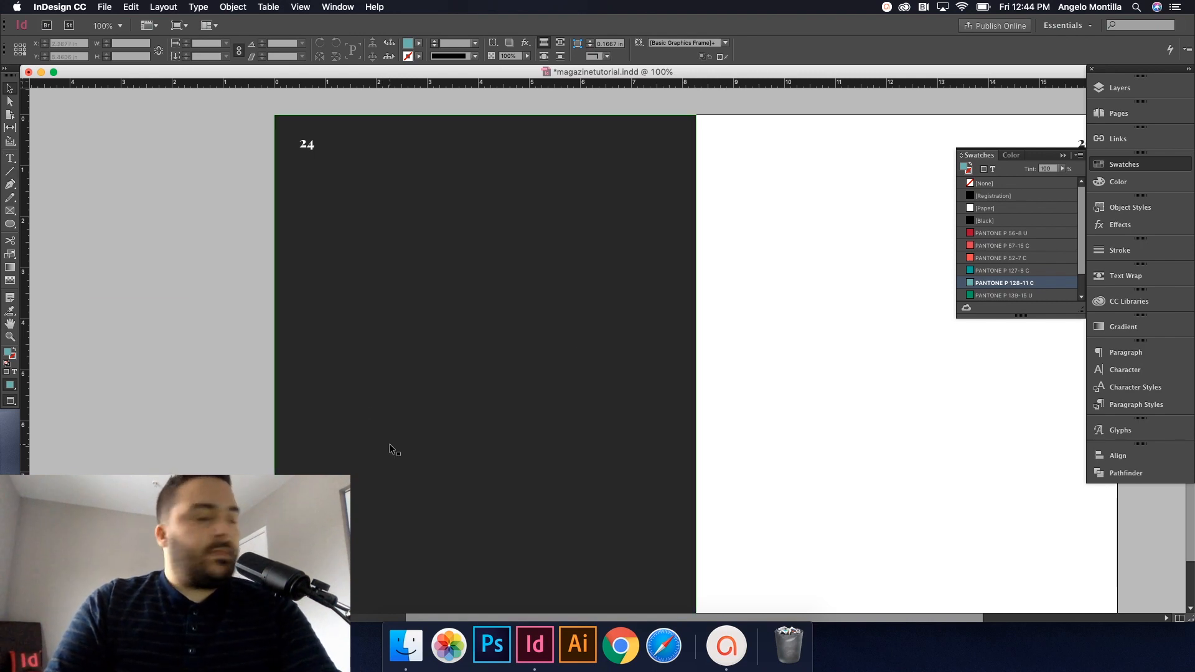
key(w)
click(163, 386)
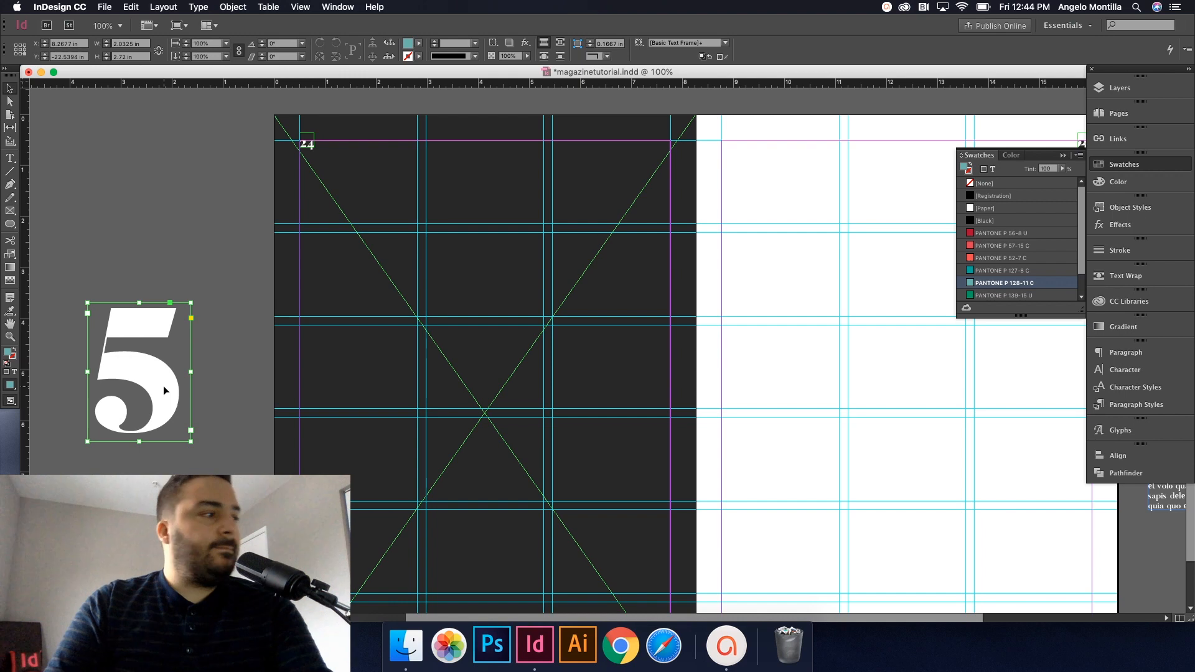
click(181, 503)
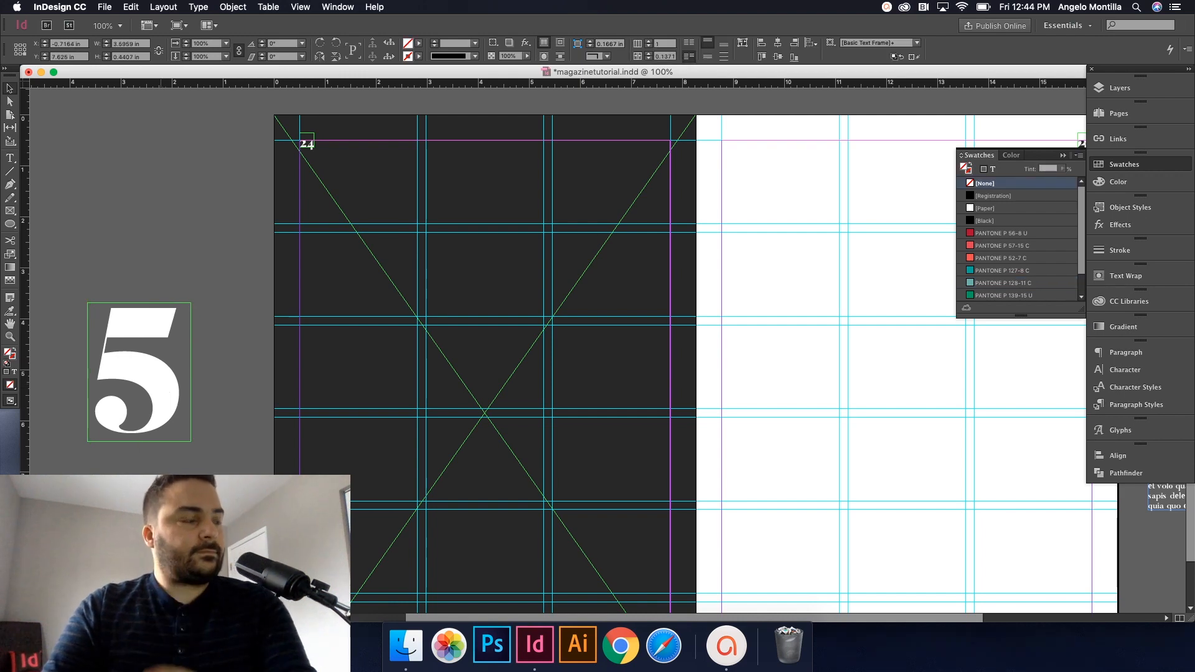
click(209, 368)
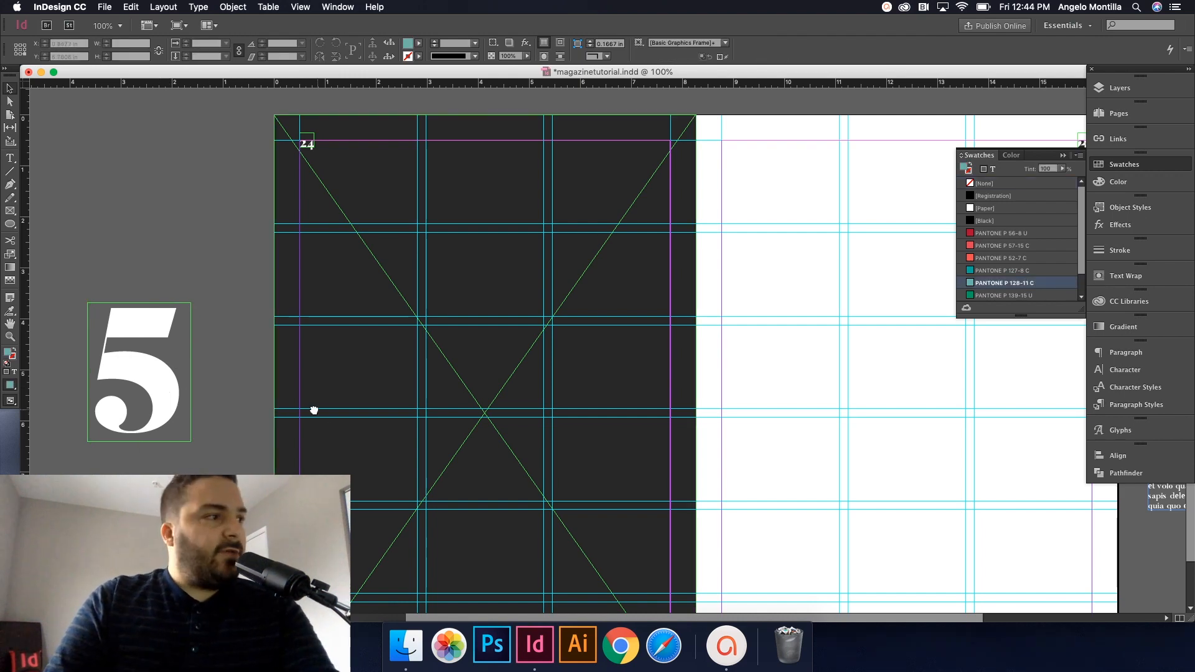
drag(314, 410, 264, 410)
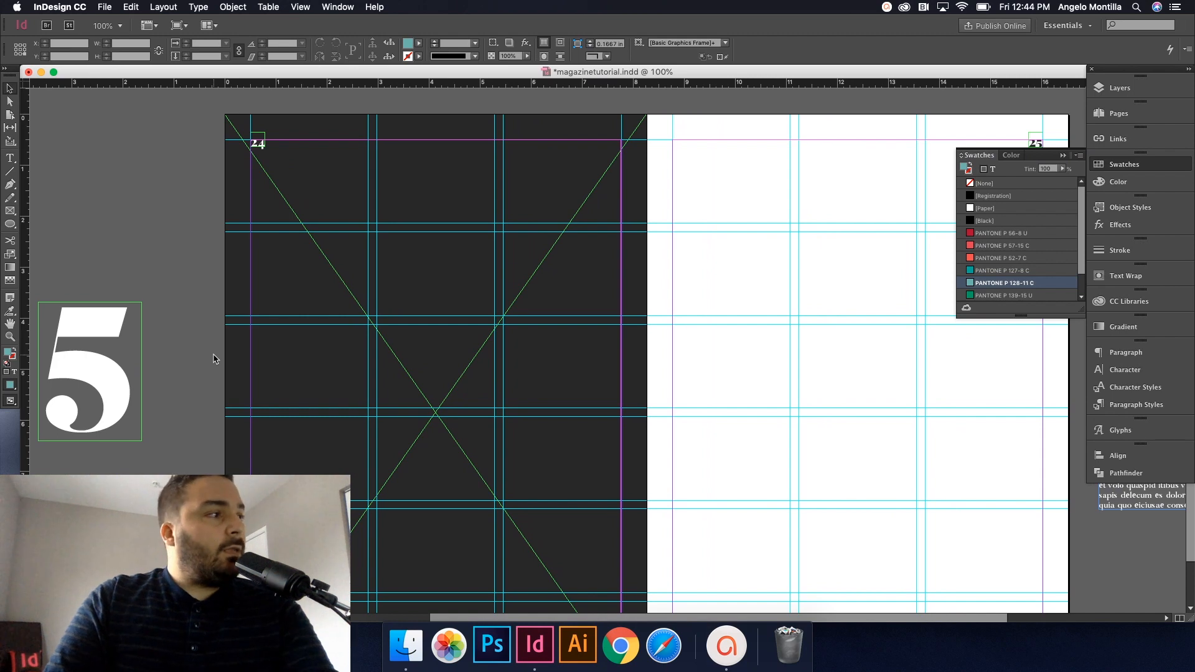
key(w)
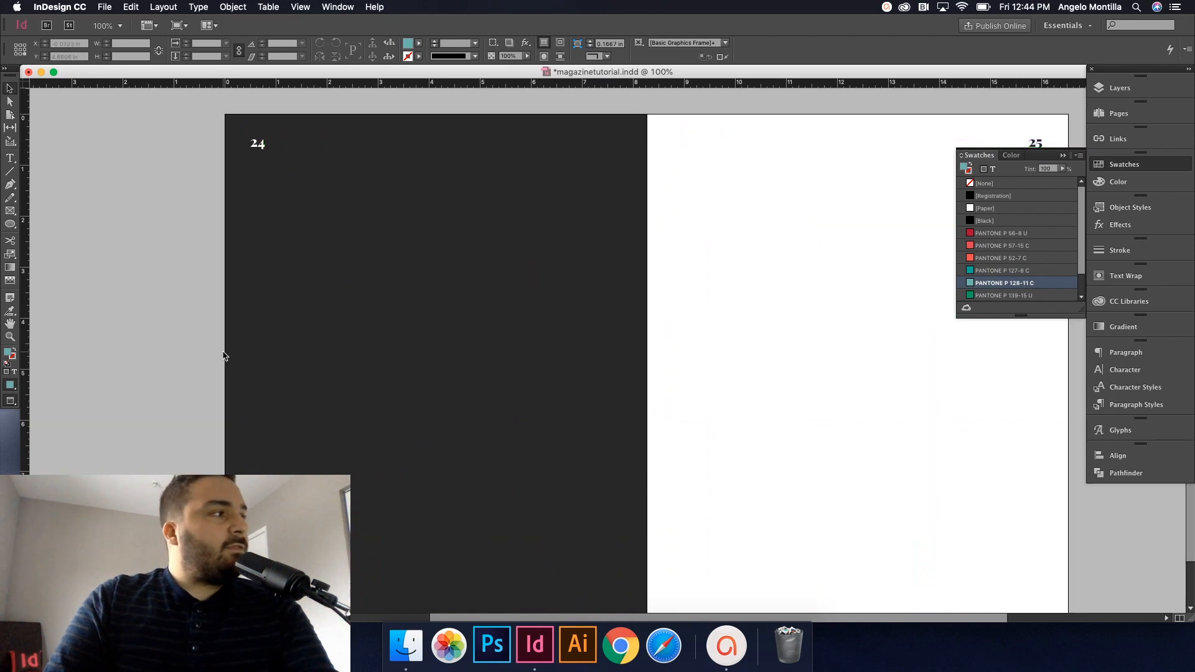
click(10, 158)
drag(344, 200, 505, 450)
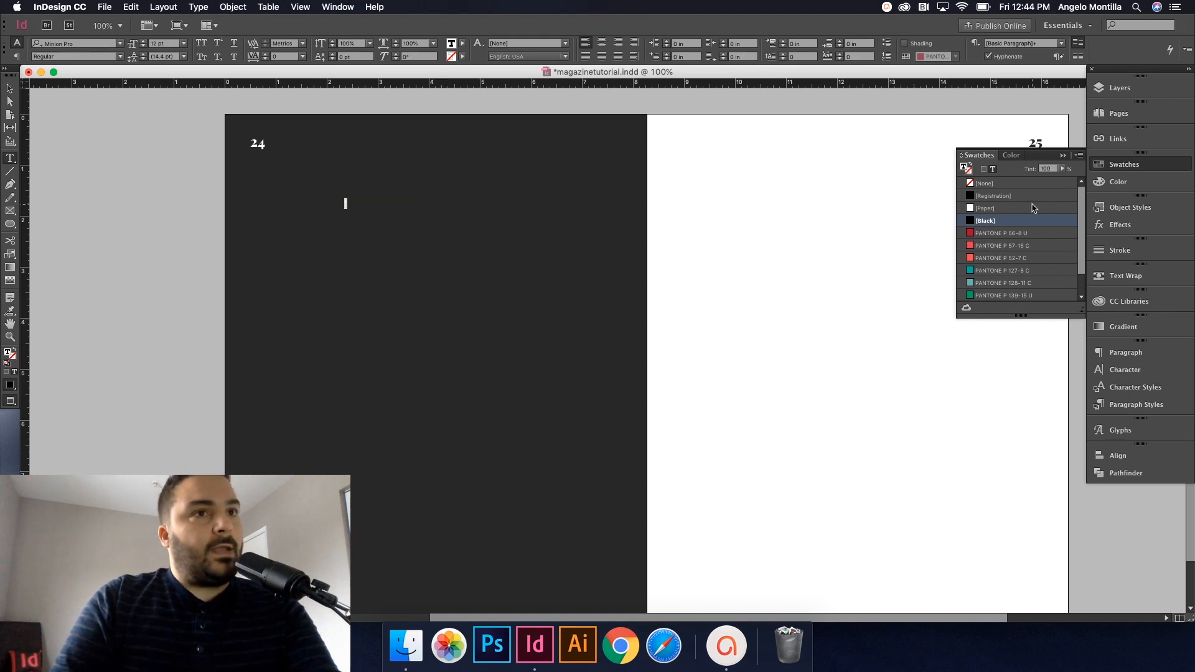
Step: Make the exclamation mark [Paper] white and enlarge it to 372 pt
click(990, 210)
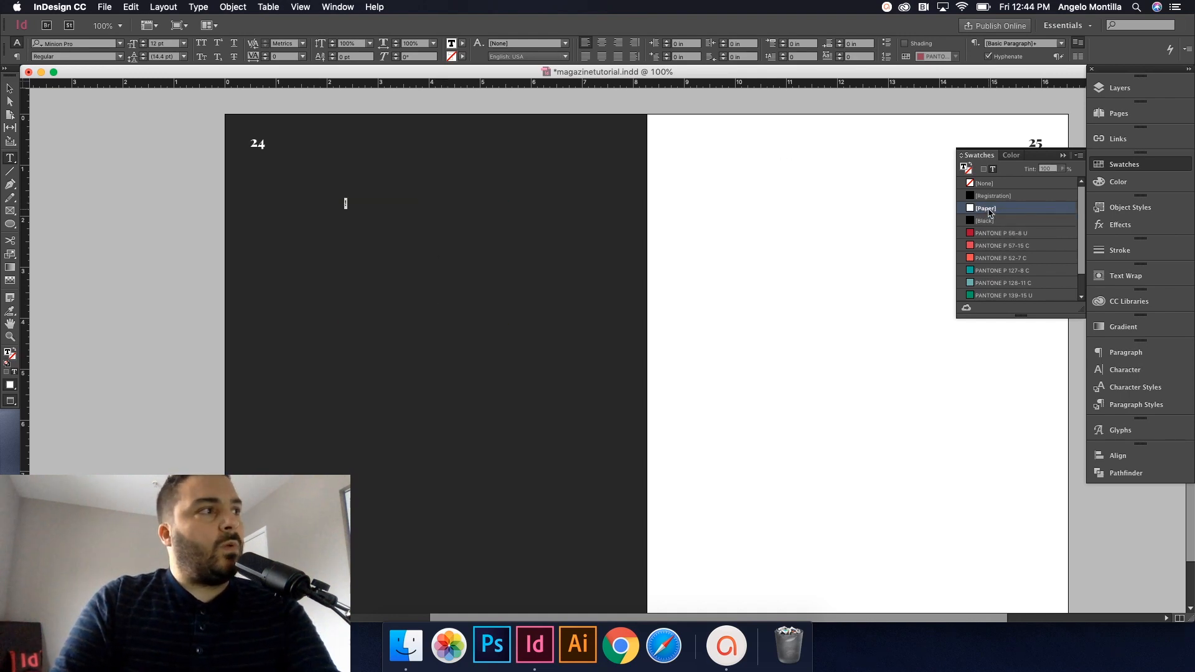
key(super+shift+period)
key(super+shift+period)
key(super+shift+period)
key(super+shift+period)
key(super+shift+period)
key(super+shift+period)
key(super+shift+period)
key(super+shift+period)
key(super+shift+period)
key(super+shift+period)
key(super+shift+period)
key(super+shift+period)
key(super+shift+period)
key(super+shift+period)
key(super+shift+period)
key(super+shift+period)
key(super+shift+period)
key(super+shift+period)
key(super+shift+period)
key(super+shift+period)
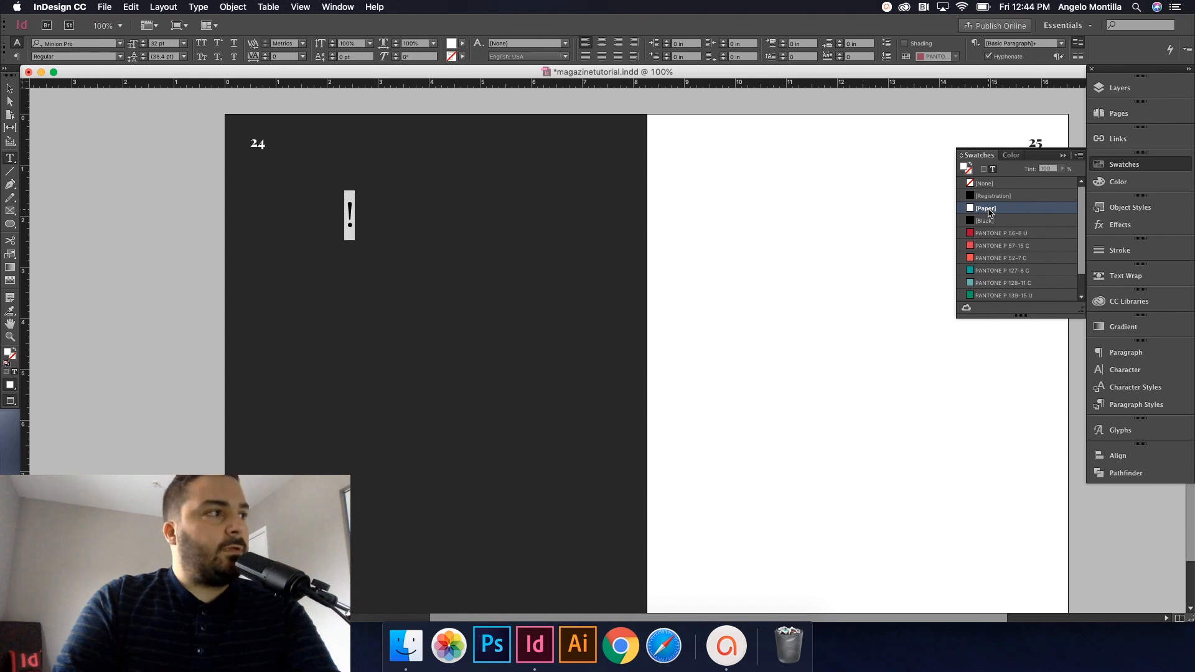
key(super+shift+period)
key(super+shift+period)
key(super+shift+period)
key(super+shift+period)
key(super+shift+period)
key(super+shift+period)
key(super+shift+period)
key(super+shift+period)
key(super+shift+period)
key(super+shift+period)
key(super+shift+period)
key(super+shift+period)
key(super+shift+period)
key(super+shift+period)
key(super+shift+period)
key(super+shift+period)
key(super+shift+period)
key(super+shift+period)
key(super+shift+period)
key(super+shift+period)
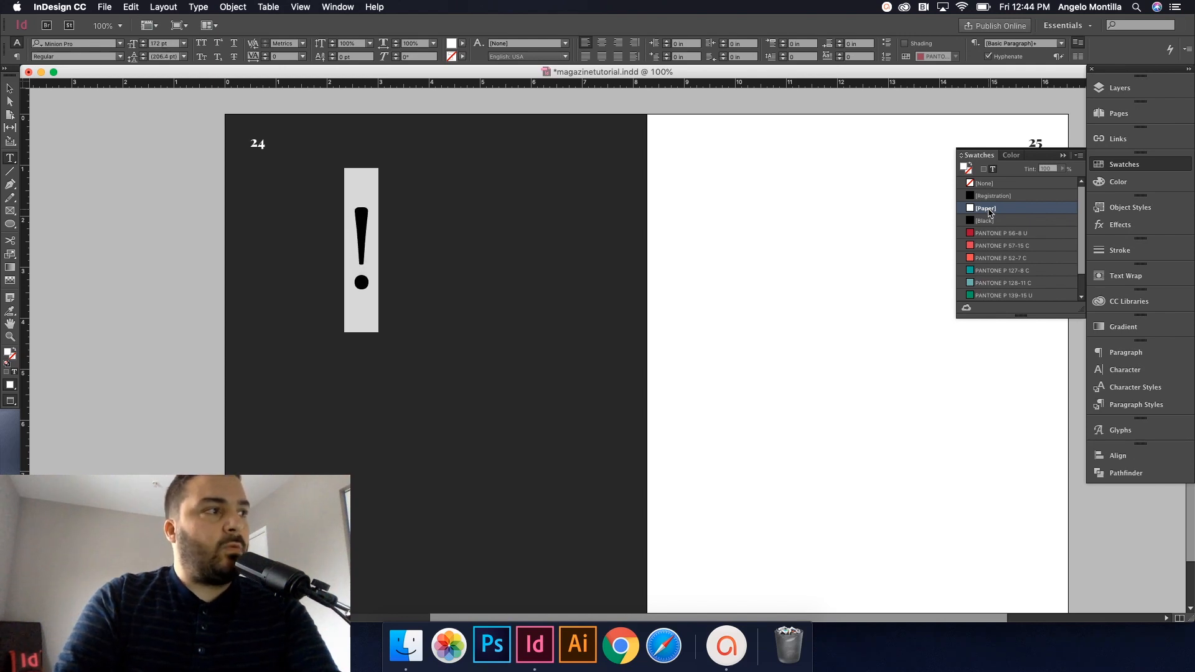
key(super+shift+period)
key(super+shift+period)
key(super+shift+period)
key(super+shift+period)
key(super+shift+period)
key(super+shift+period)
key(super+shift+period)
key(super+shift+period)
key(super+shift+period)
key(super+shift+period)
key(super+shift+period)
key(super+shift+period)
key(super+shift+period)
key(super+shift+period)
key(super+shift+period)
key(super+shift+period)
key(super+shift+period)
key(super+shift+period)
key(super+shift+period)
key(super+shift+period)
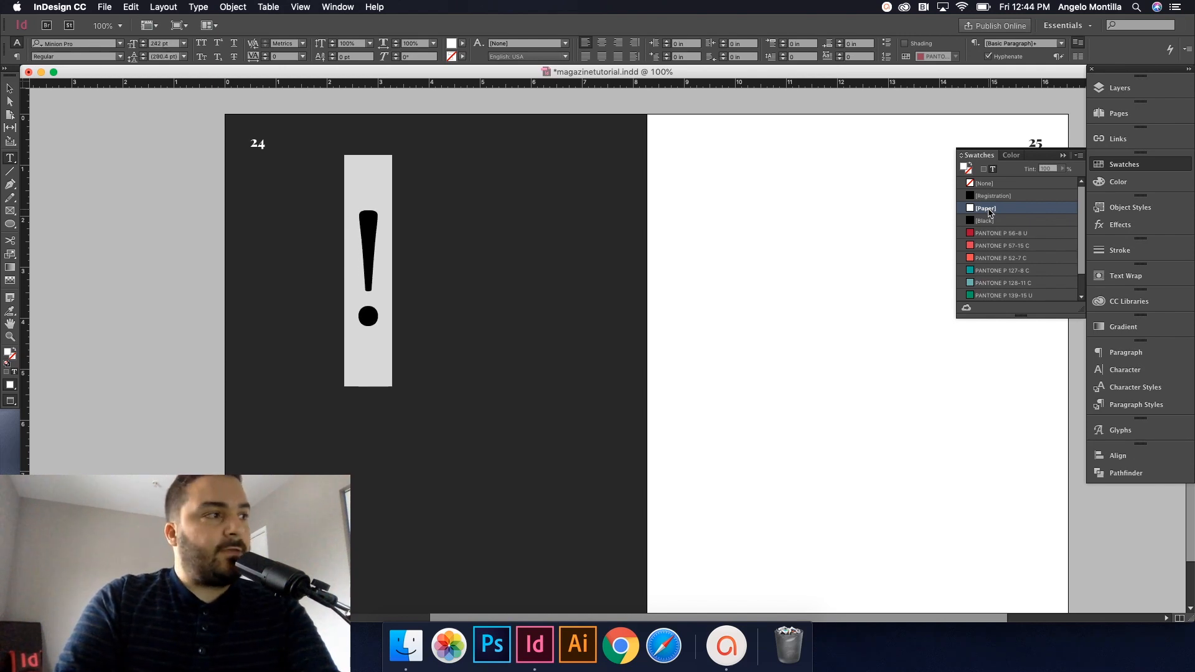
key(super+shift+period)
key(super+shift+period)
key(super+shift+period)
key(super+shift+period)
key(super+shift+period)
key(super+shift+period)
key(super+shift+period)
key(super+shift+period)
key(super+shift+period)
key(super+shift+period)
key(super+shift+period)
key(super+shift+period)
key(super+shift+period)
key(super+shift+period)
key(super+shift+period)
key(super+shift+period)
key(super+shift+period)
key(super+shift+period)
key(super+shift+period)
key(super+shift+period)
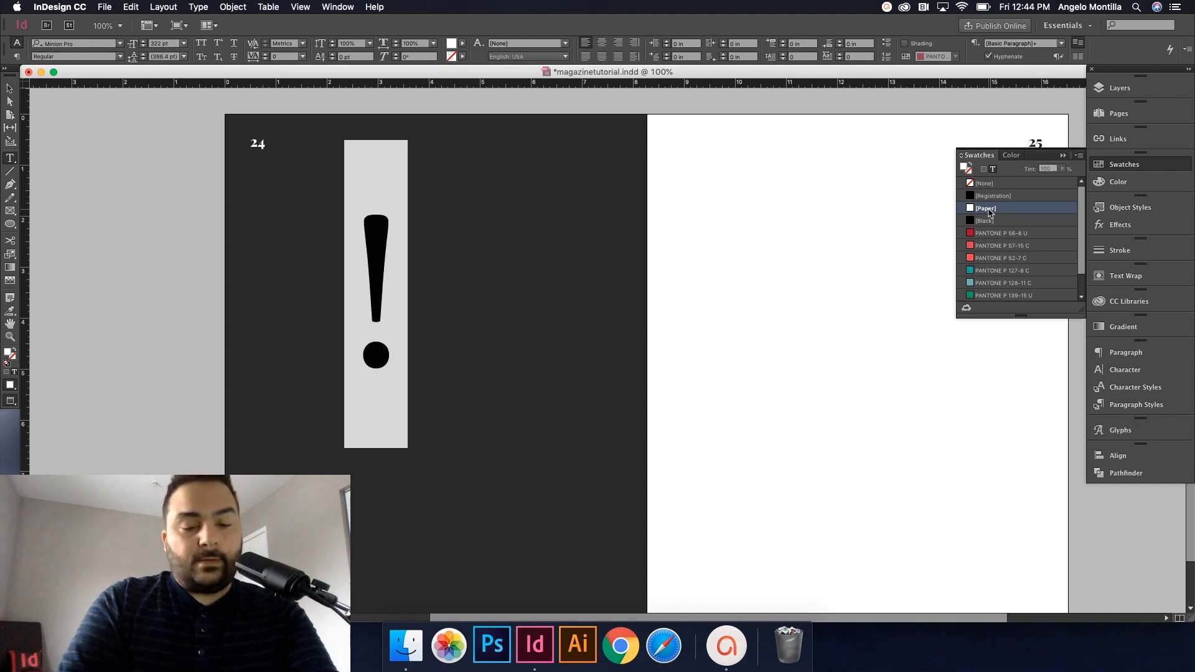
key(super+shift+period)
key(super+shift+period)
key(super+shift+period)
key(super+shift+period)
key(super+shift+period)
key(super+shift+period)
key(super+shift+period)
key(super+shift+period)
key(super+shift+period)
key(super+shift+period)
key(super+shift+period)
key(super+shift+period)
key(super+shift+period)
key(super+shift+period)
key(super+shift+period)
key(super+shift+period)
key(super+shift+period)
key(super+shift+period)
key(super+shift+period)
key(super+shift+period)
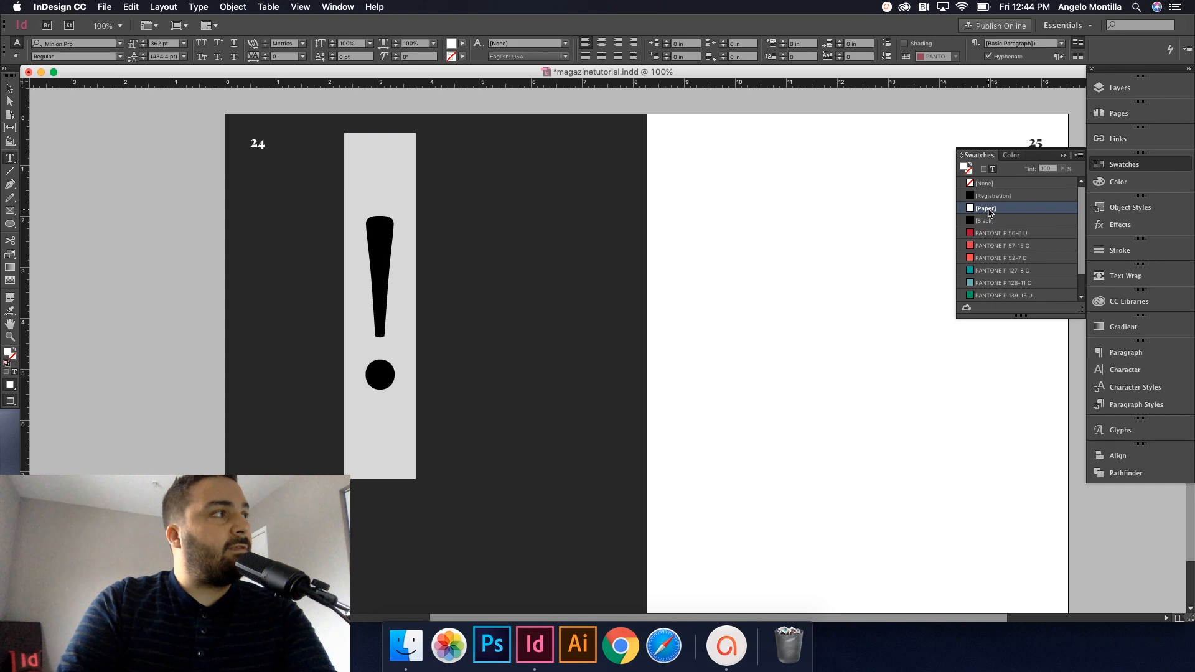
key(super+shift+comma)
key(super+shift+comma)
key(super+shift+comma)
key(super+shift+comma)
key(super+shift+comma)
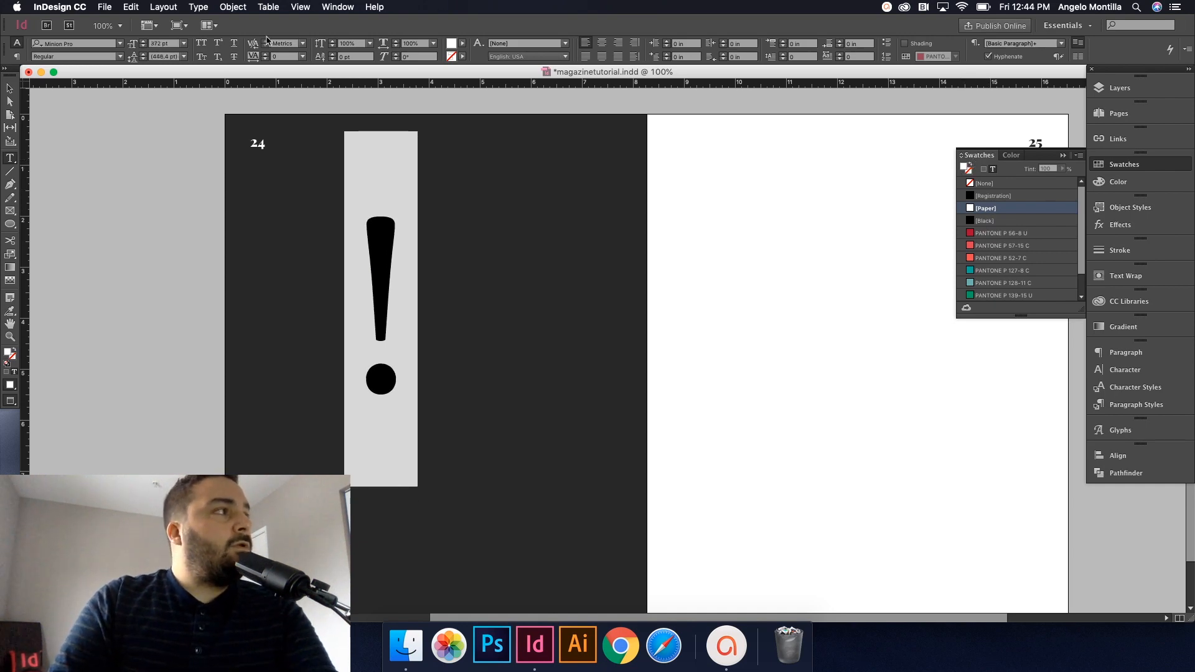
Step: Change the exclamation mark's font to Futura XBlk BT Extra Black
click(68, 45)
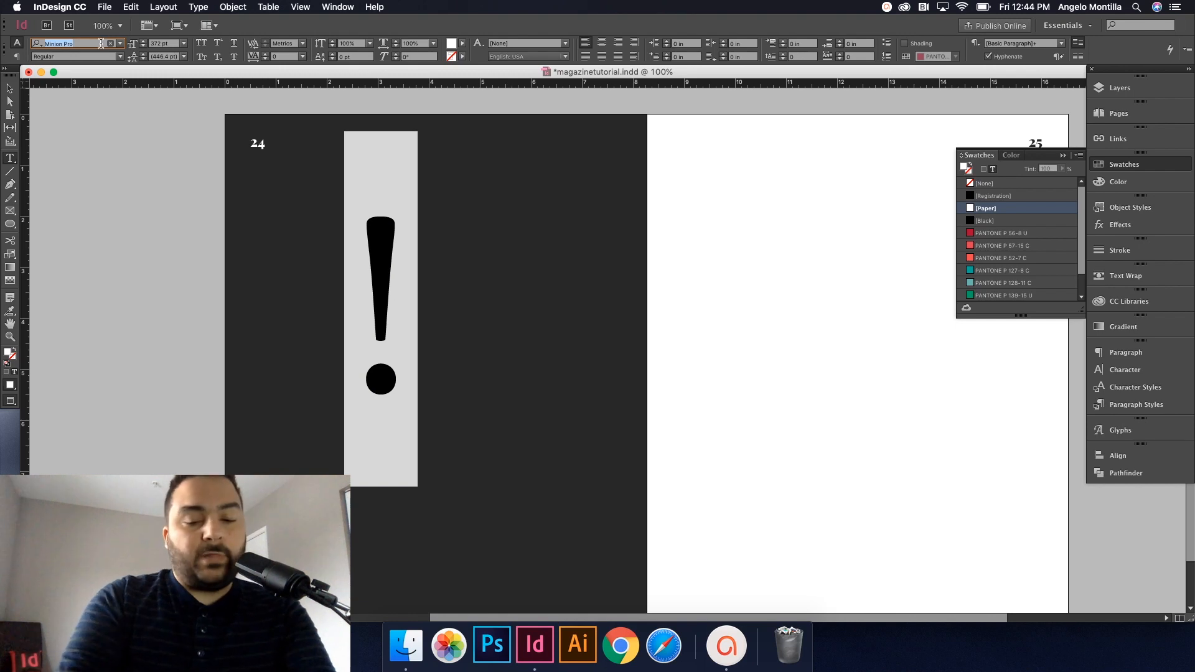
text(Futura)
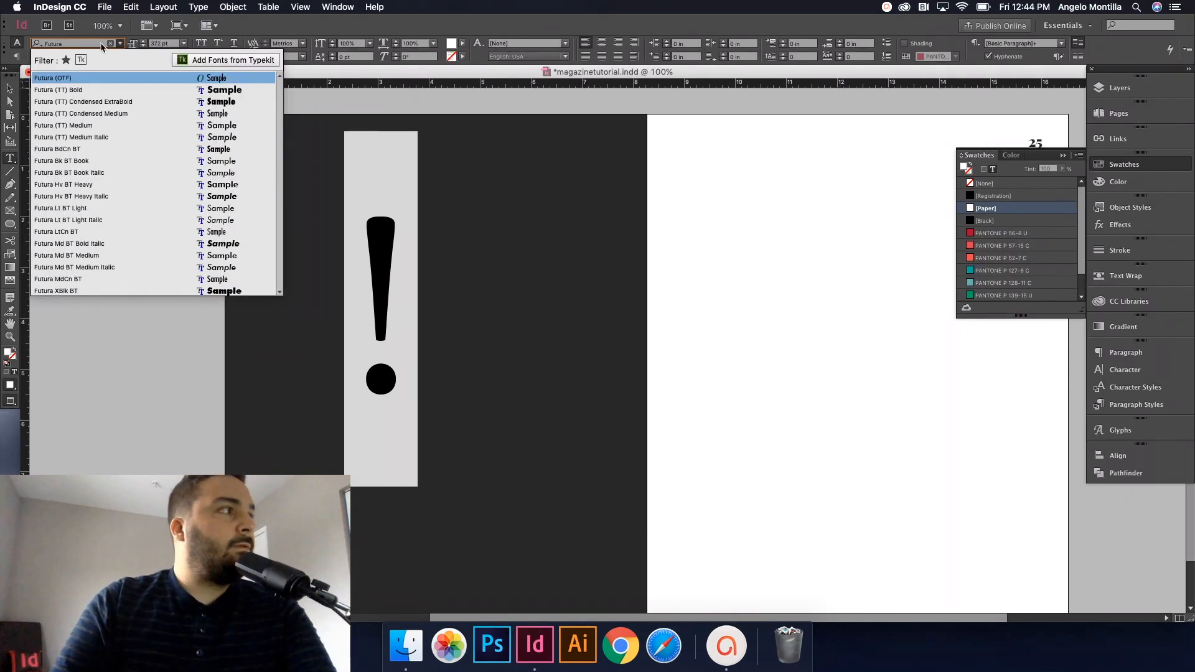
key(Down)
key(Down)
key(Down)
key(Down)
key(Down)
key(Down)
key(Down)
key(Down)
key(Down)
key(Return)
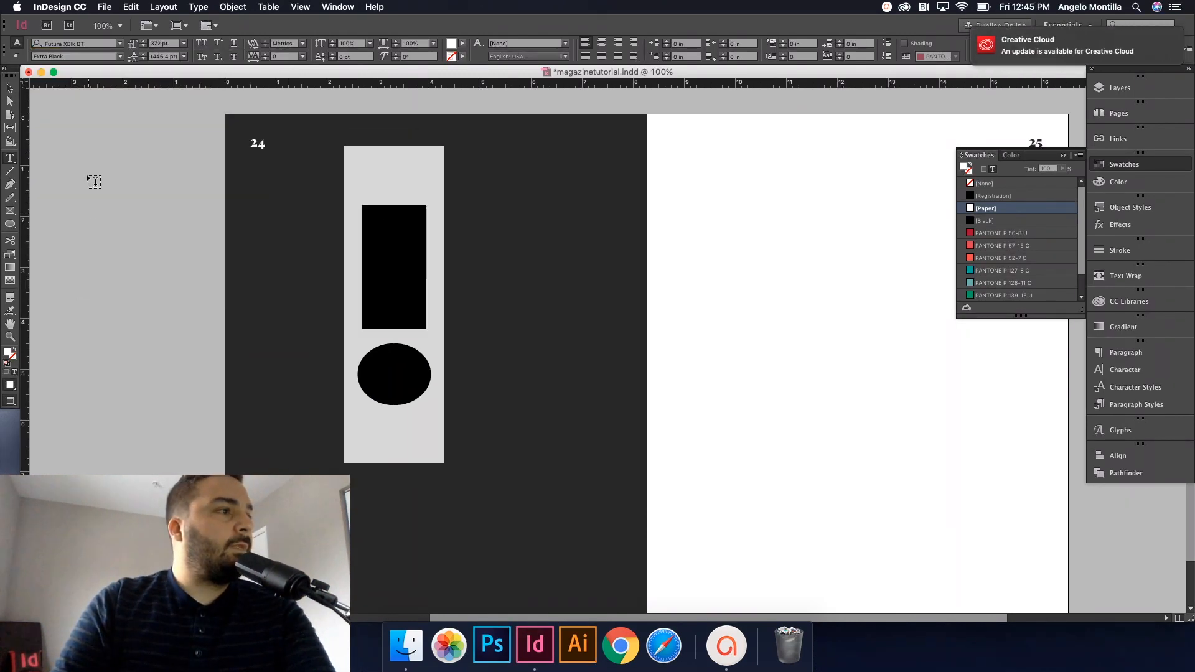
Step: Shrink the exclamation mark's frame to fit it and move it right and down
click(9, 88)
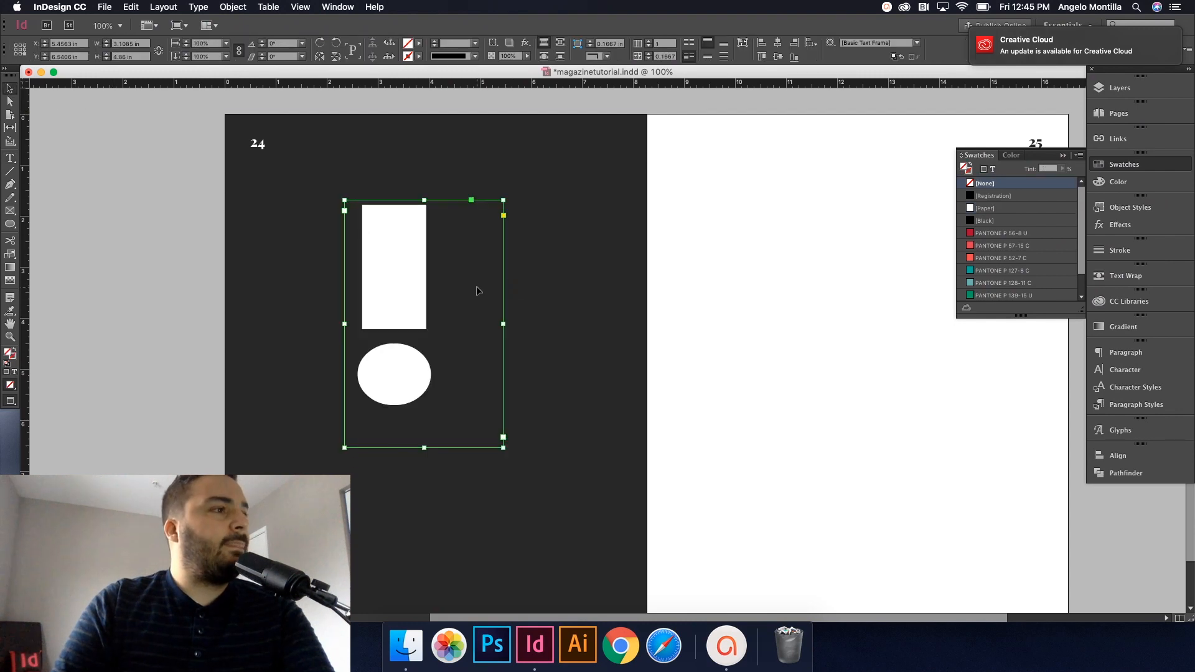
drag(503, 448, 444, 401)
drag(410, 311, 436, 314)
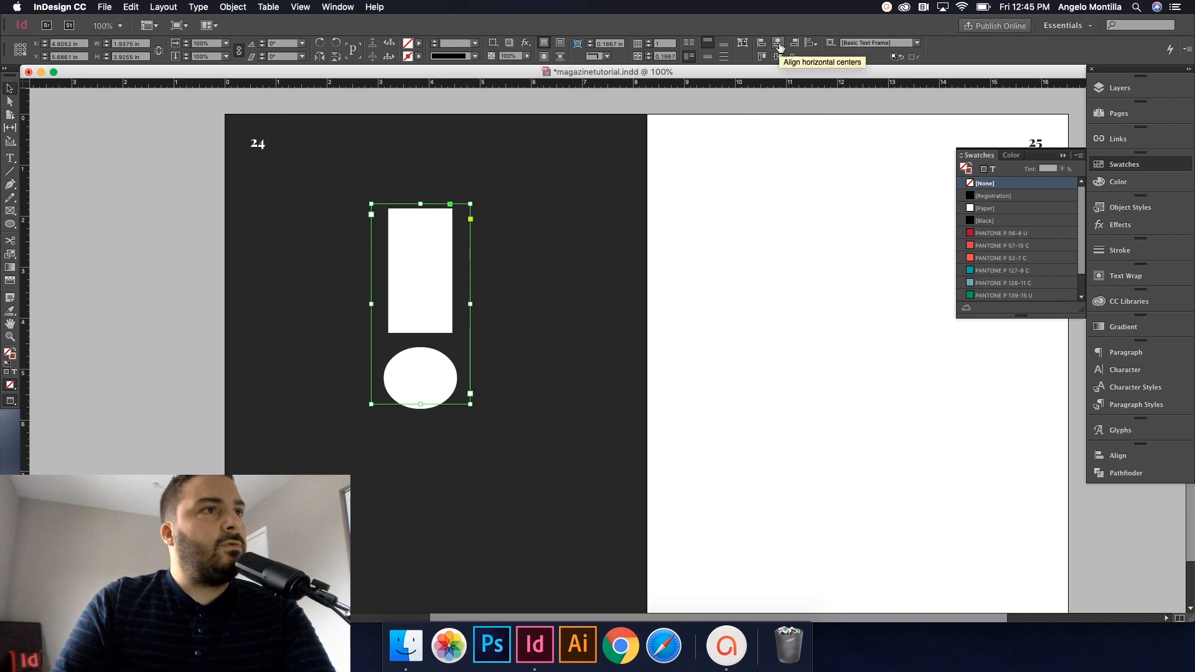
Step: Align the exclamation mark frame to page 24's horizontal and vertical centres
click(811, 42)
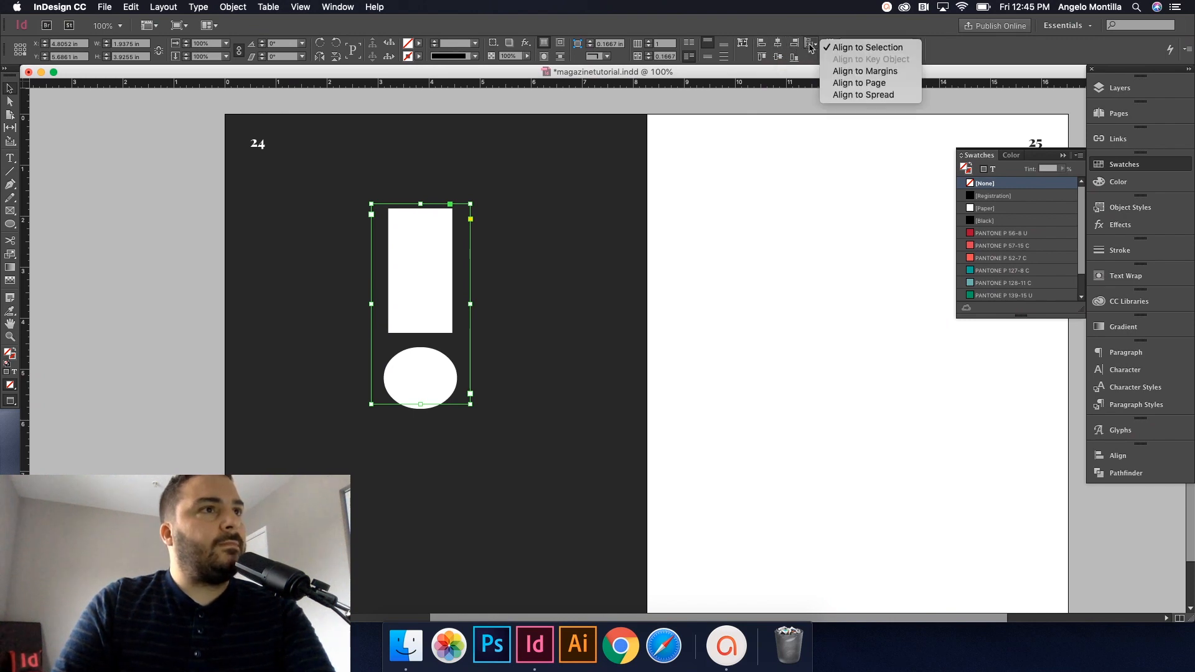
click(859, 82)
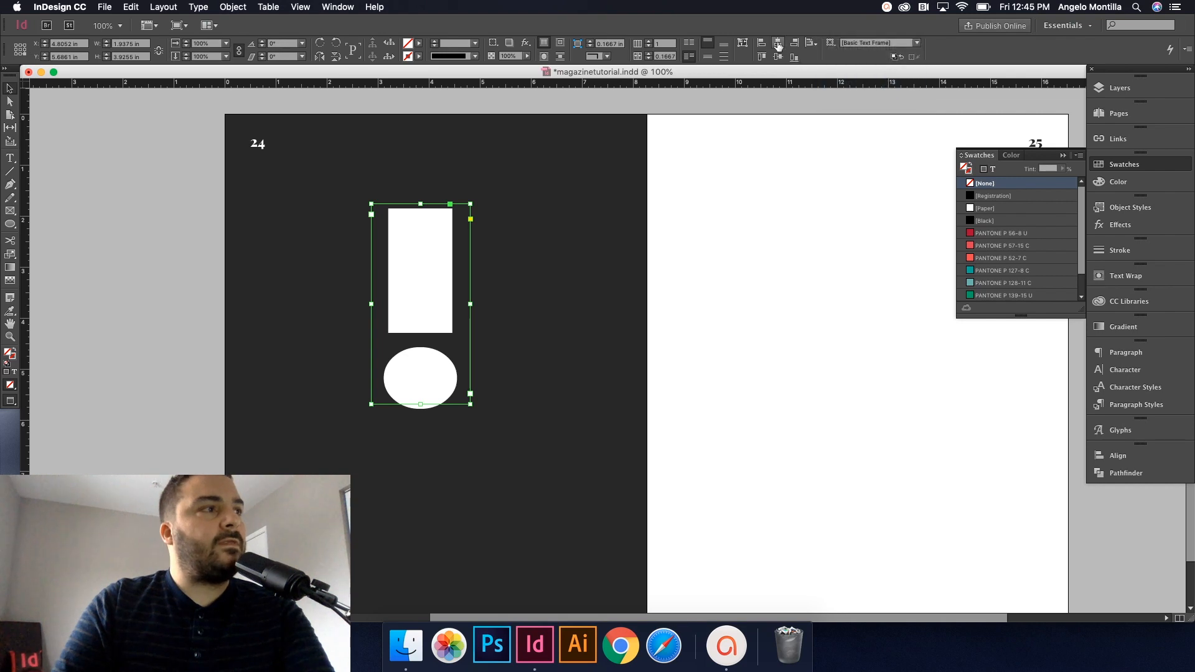
click(778, 43)
click(778, 57)
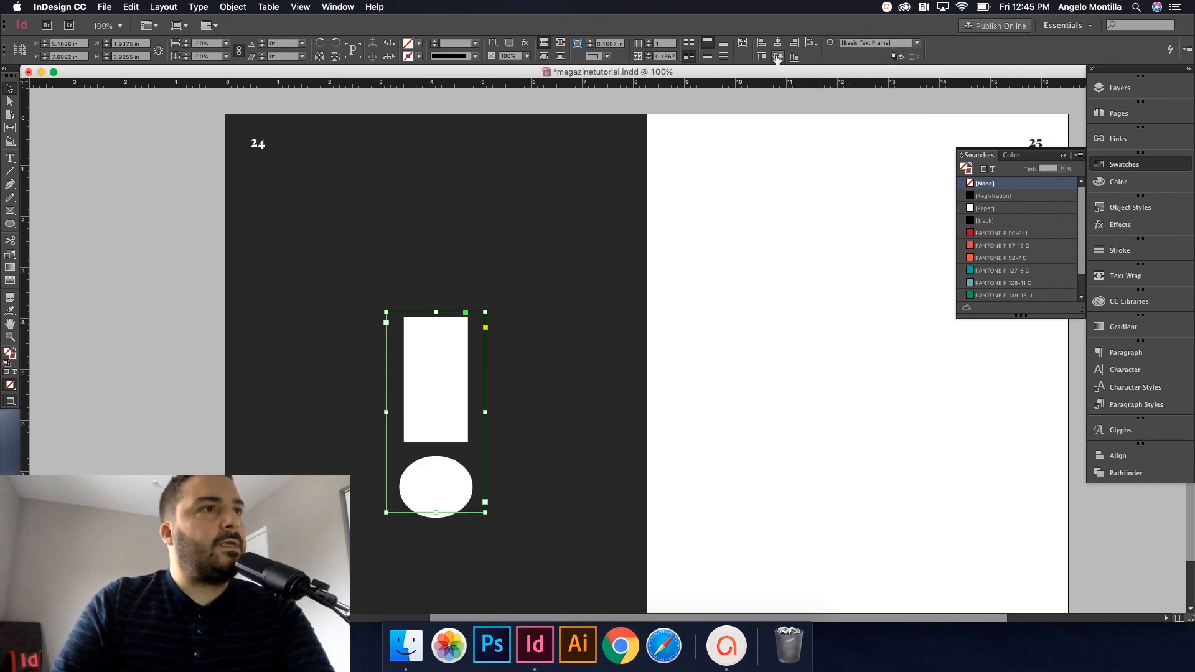
drag(591, 405, 696, 321)
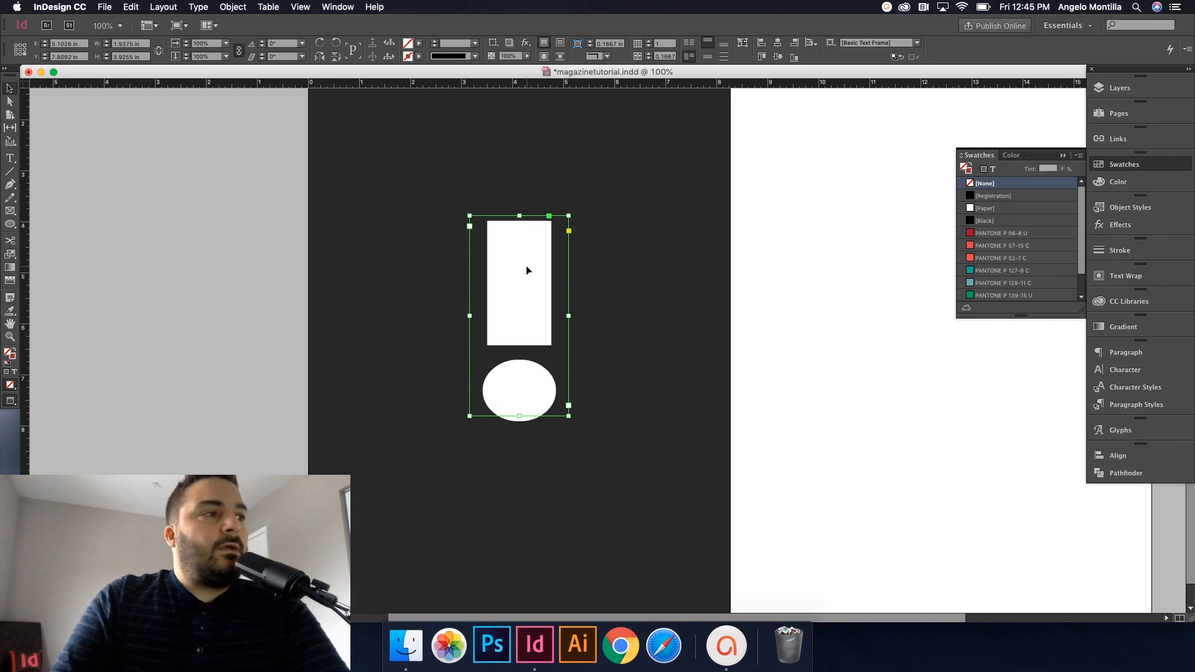
Step: Select the '!' character, then return to the Selection tool with its frame selected
double_click(549, 318)
key(super+a)
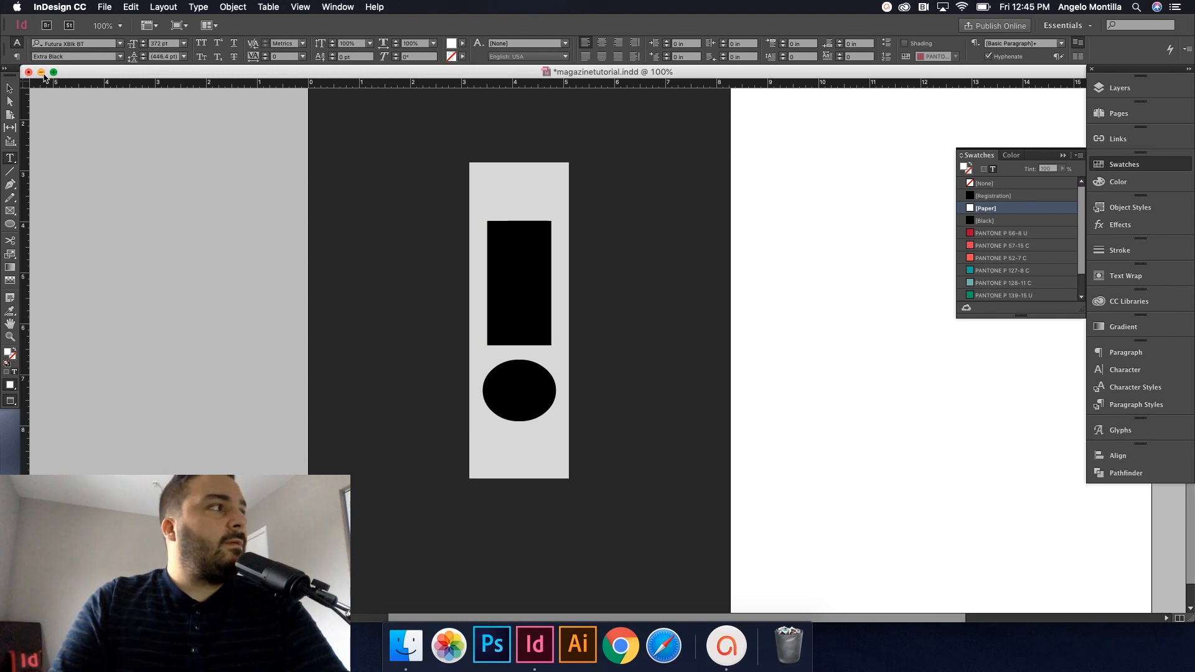
key(Escape)
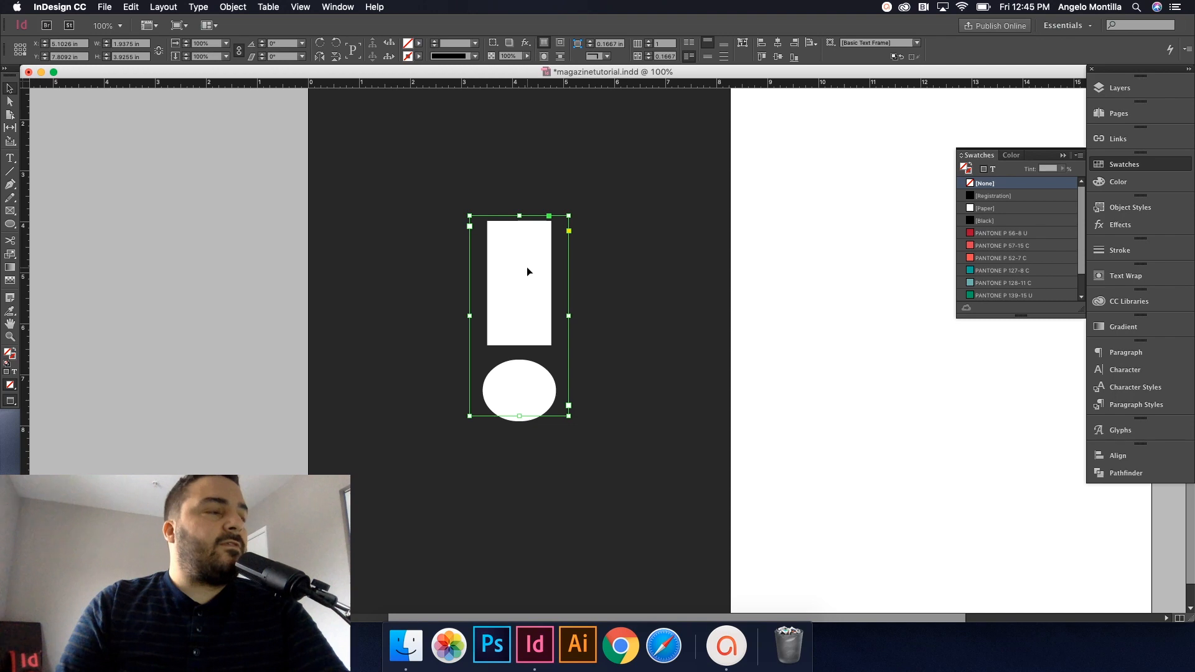
click(199, 7)
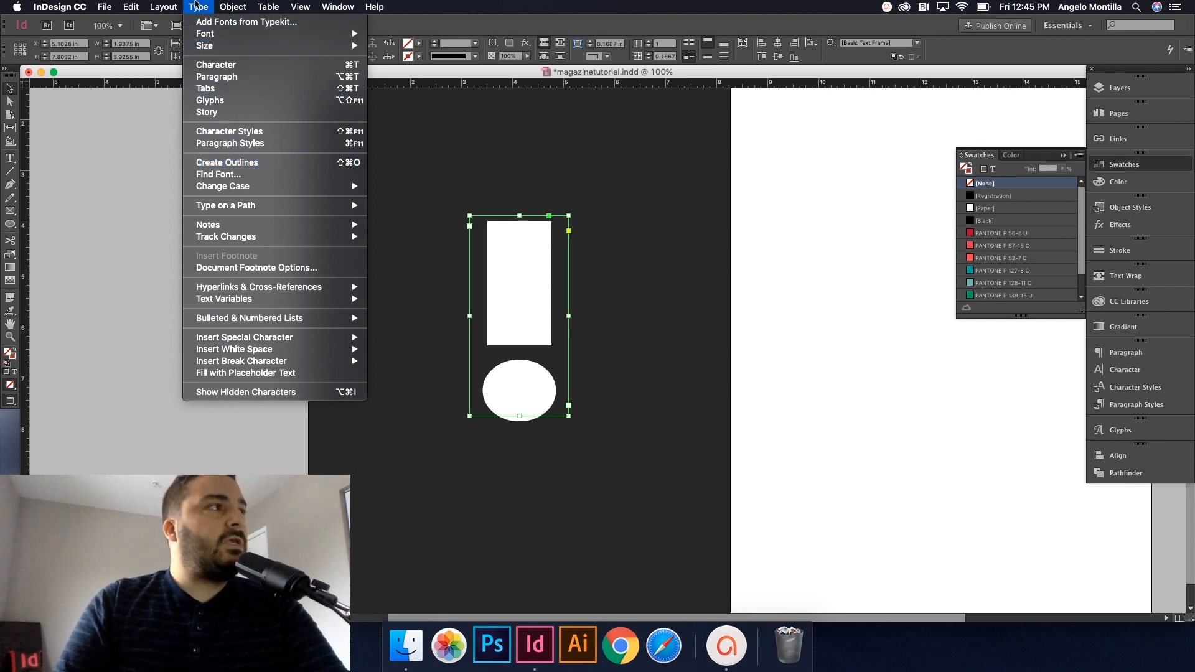
Step: Convert the 372 pt exclamation mark into outlines with Type > Create Outlines
click(197, 5)
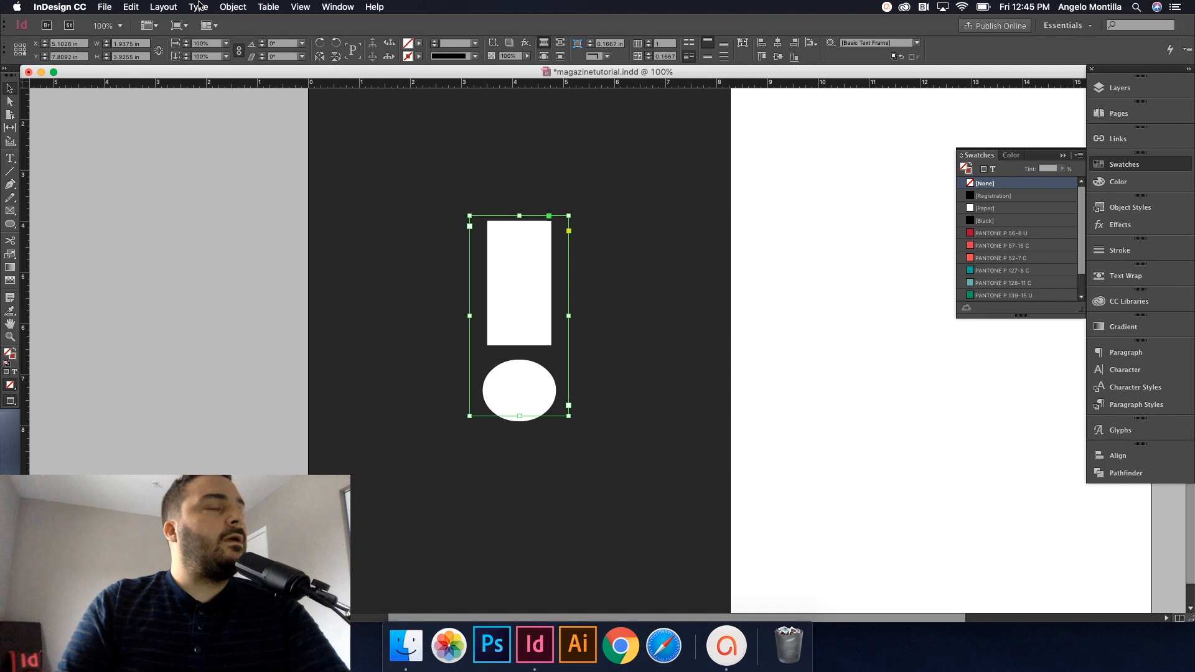
click(198, 6)
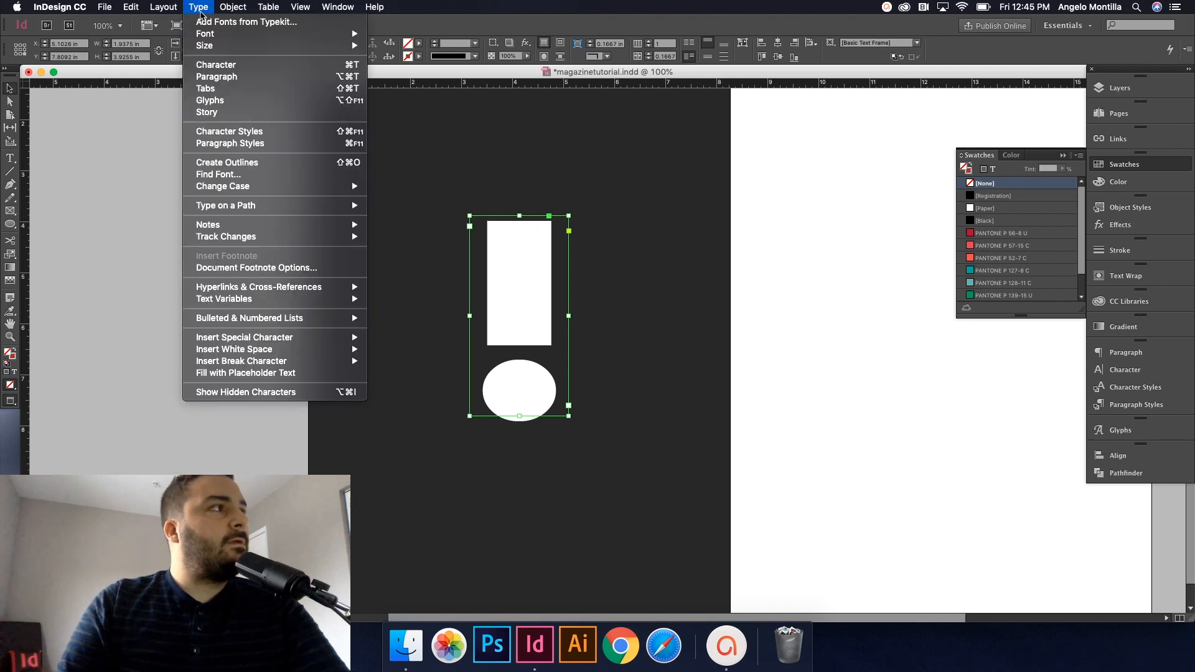
click(211, 163)
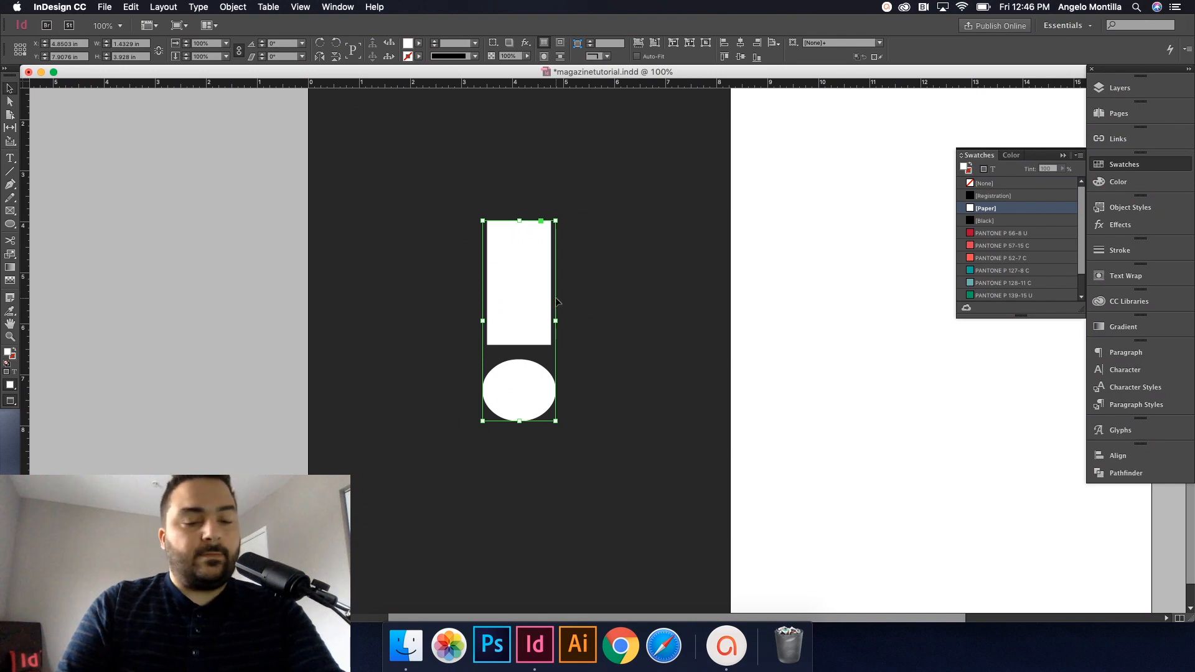
scroll(555, 297, up, 3)
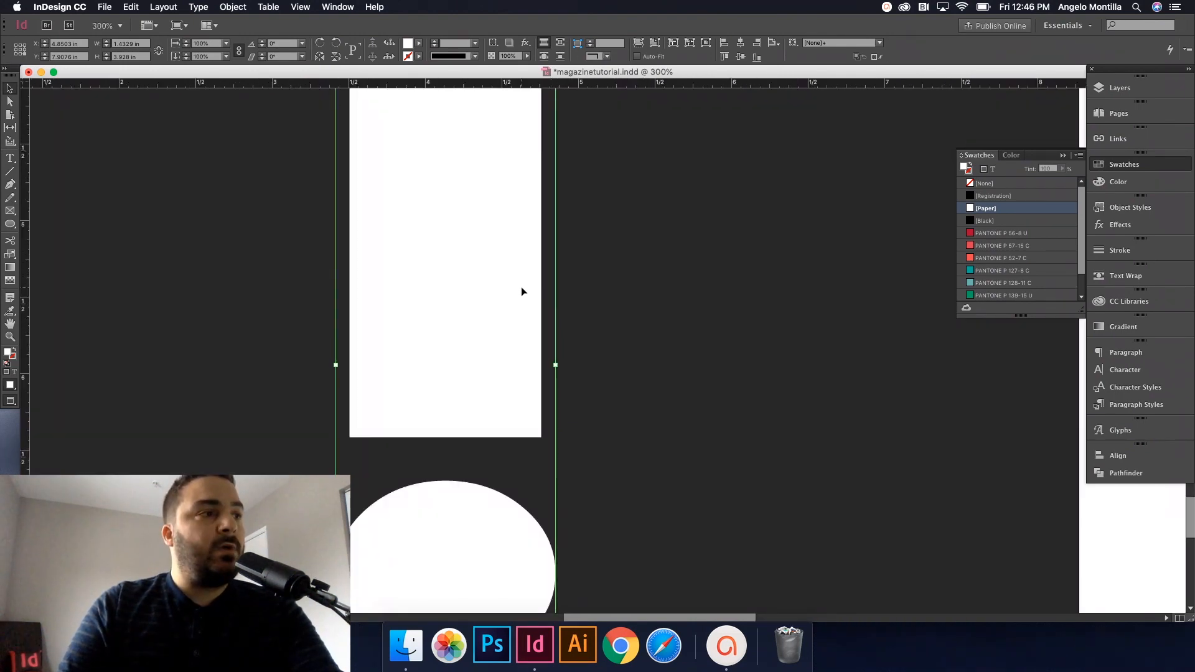
scroll(504, 290, down, 2)
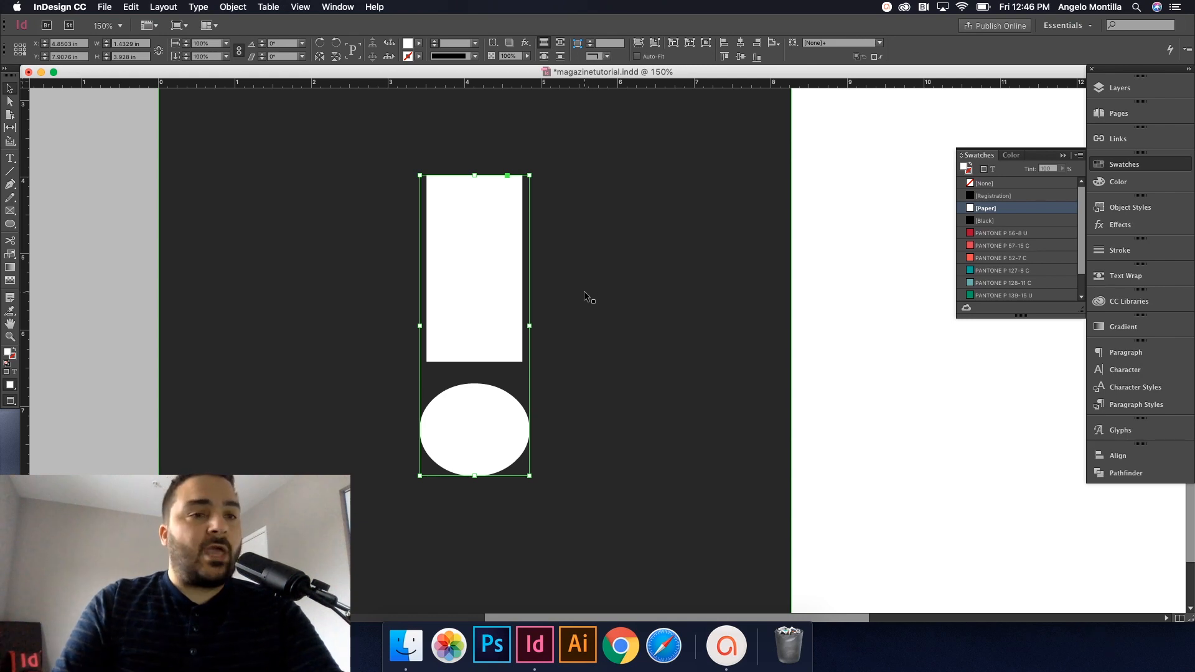
scroll(586, 290, left, 4)
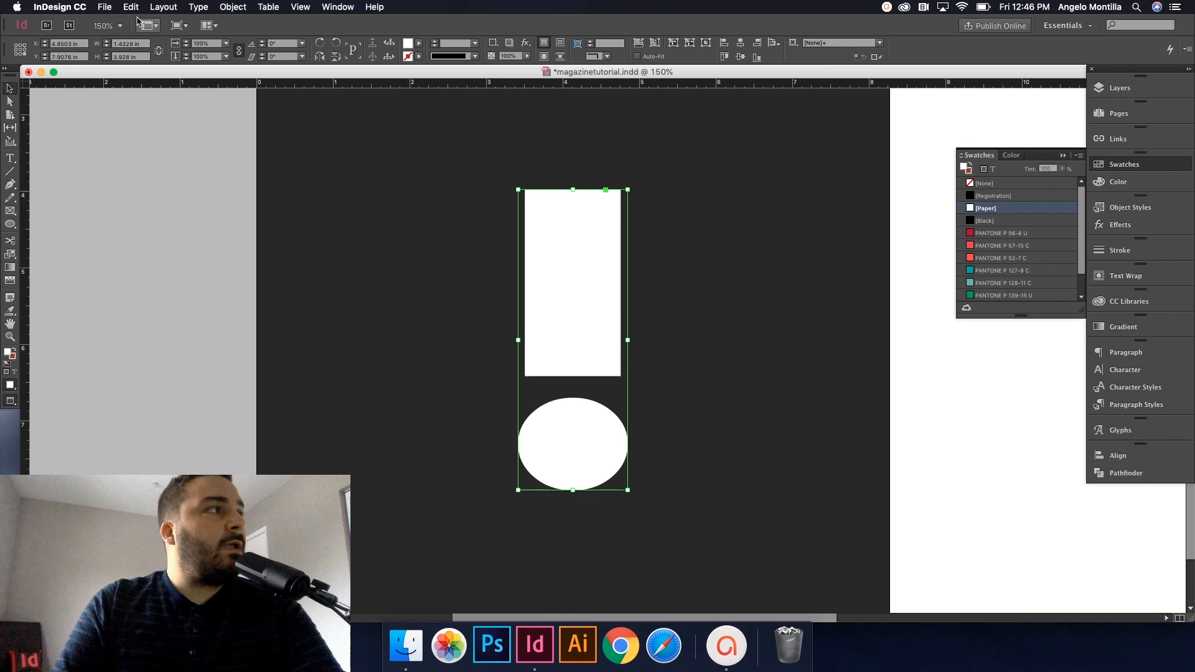
Step: Place 738.eps inside the outlined exclamation mark shapes, replacing the selected item
click(116, 6)
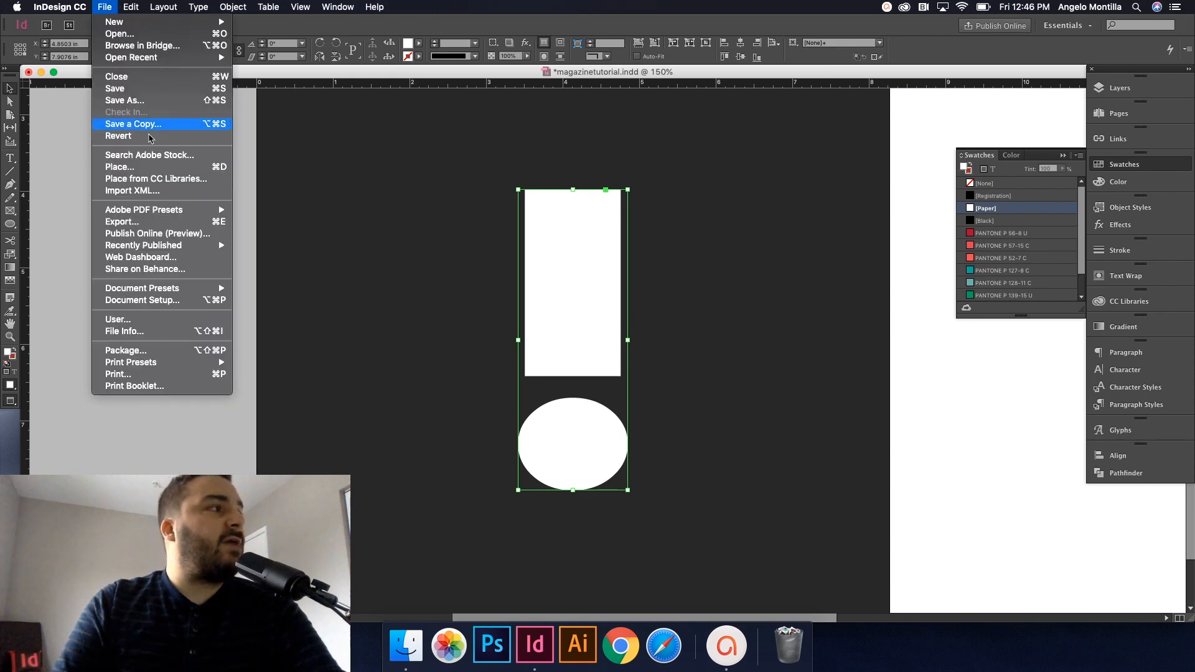
click(138, 168)
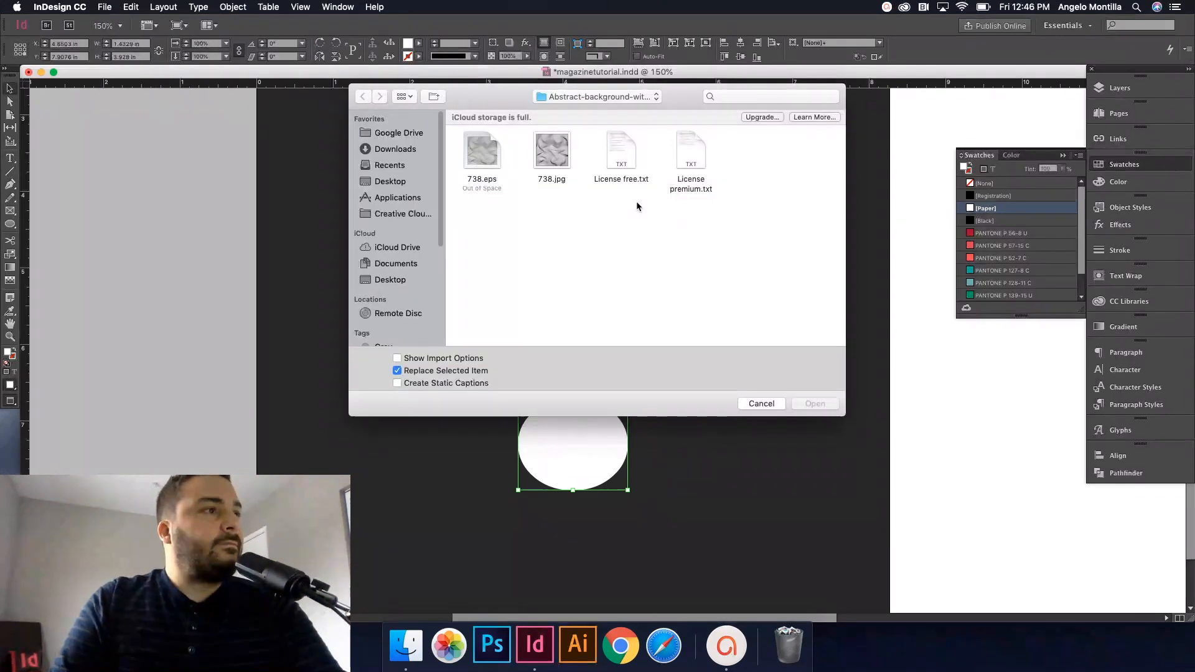
click(489, 156)
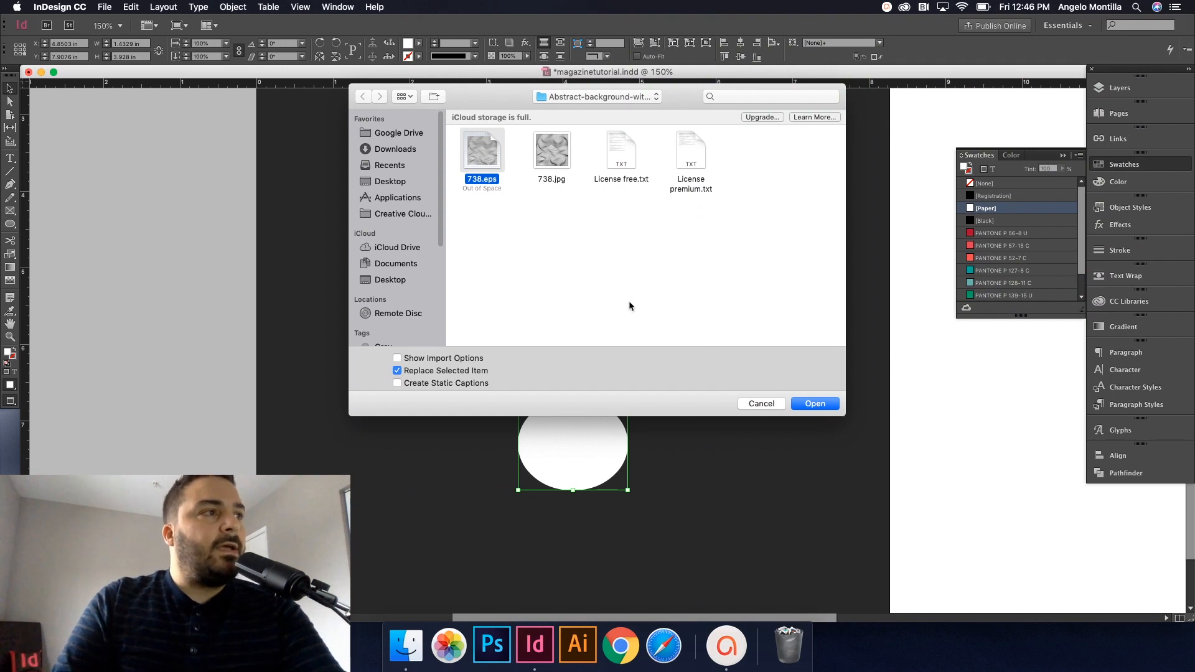
click(833, 404)
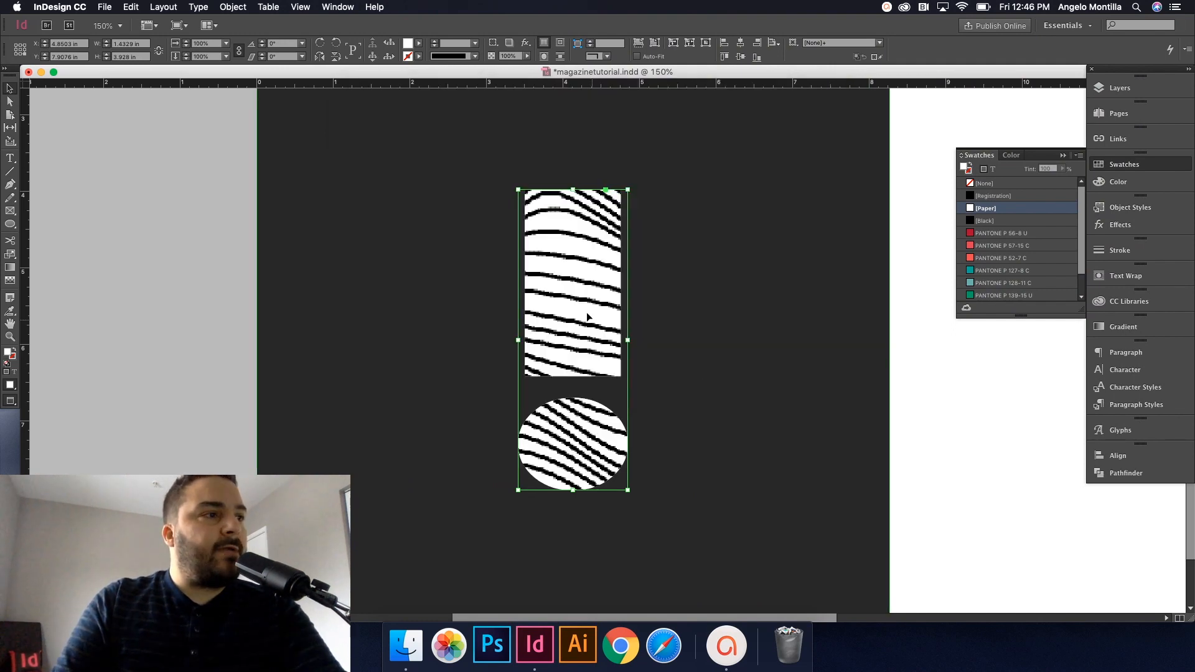
click(572, 340)
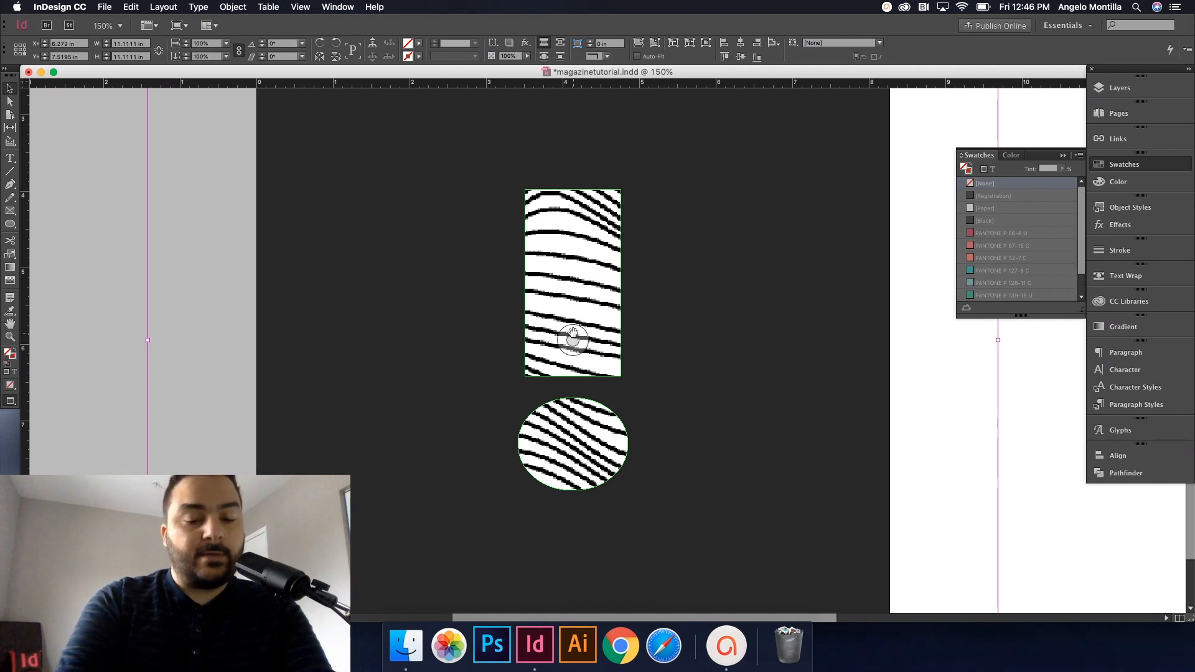
Step: Fit the 738.eps image proportionally to the exclamation mark and view the page at 100%
key(alt+shift+super+c)
click(147, 188)
key(super+1)
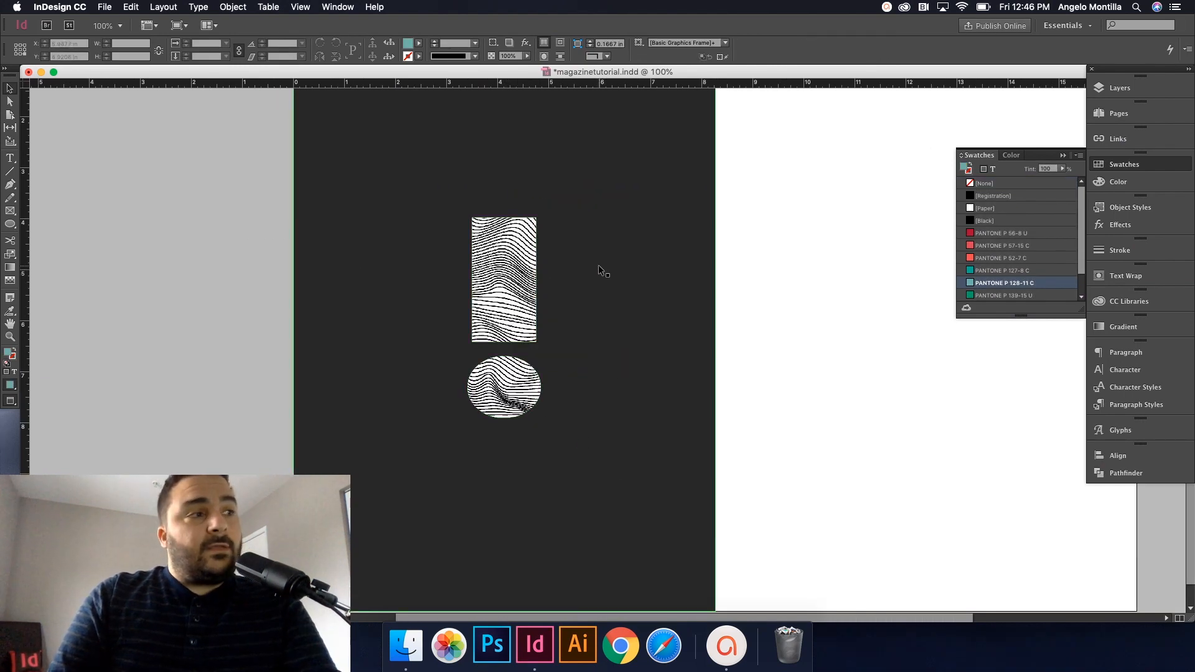
key(super+a)
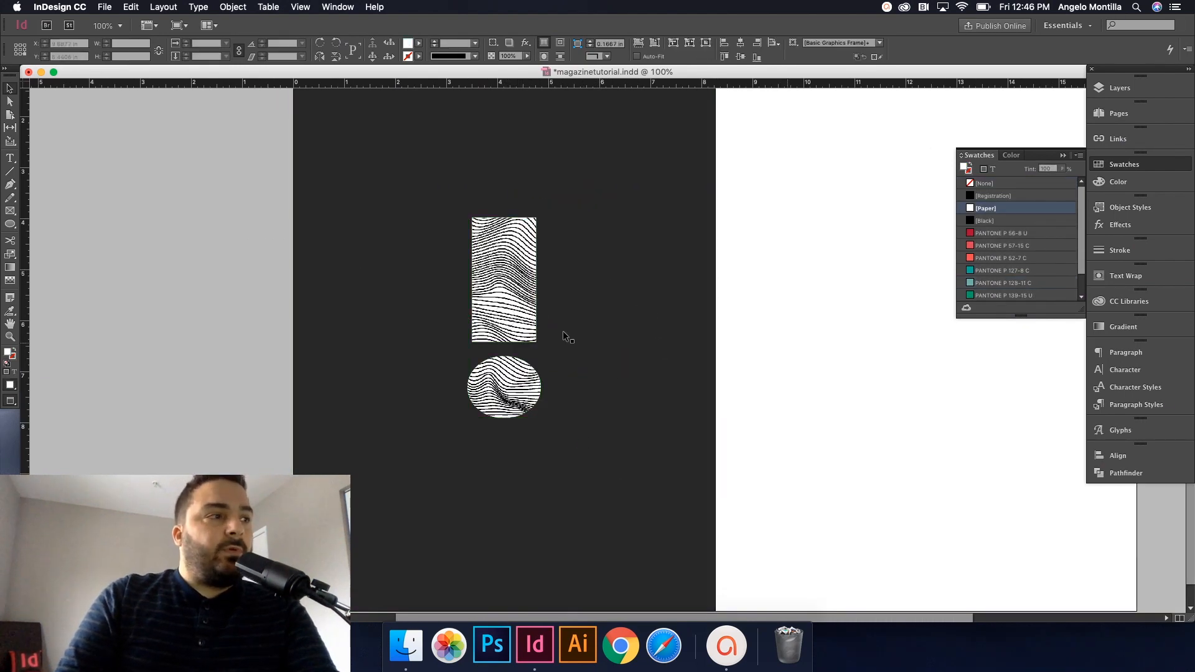
Step: Move the wavy exclamation mark artwork about 103 px higher on the dark page
click(503, 314)
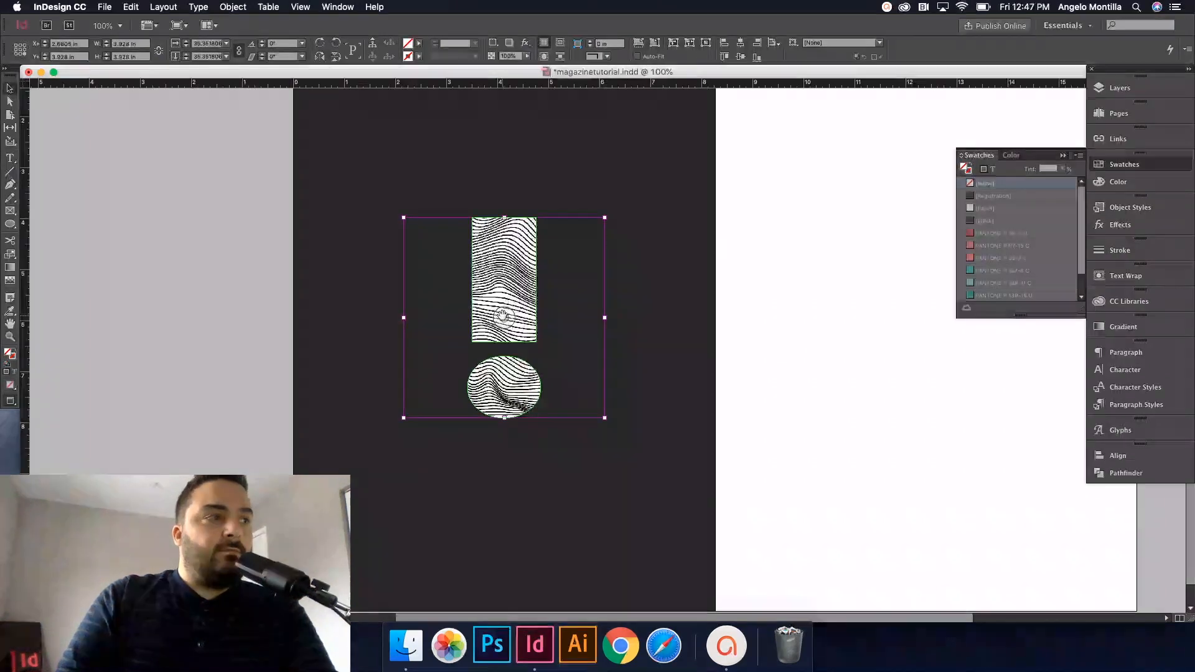
click(714, 338)
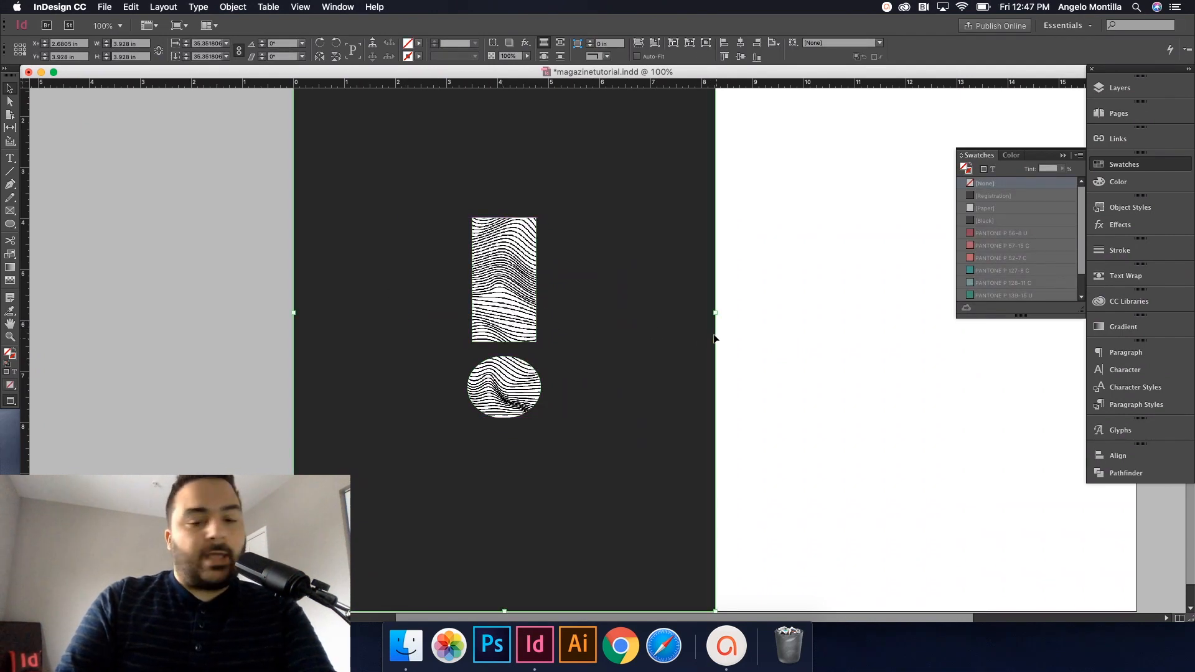
click(798, 412)
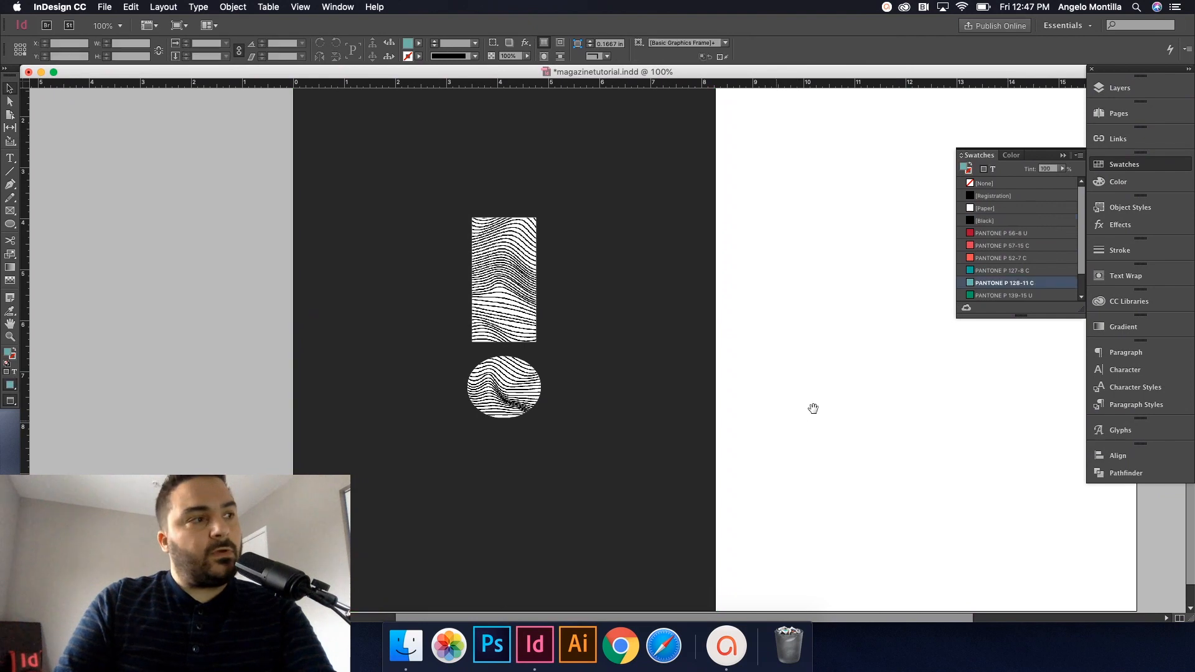
drag(813, 408, 849, 427)
drag(600, 338, 599, 274)
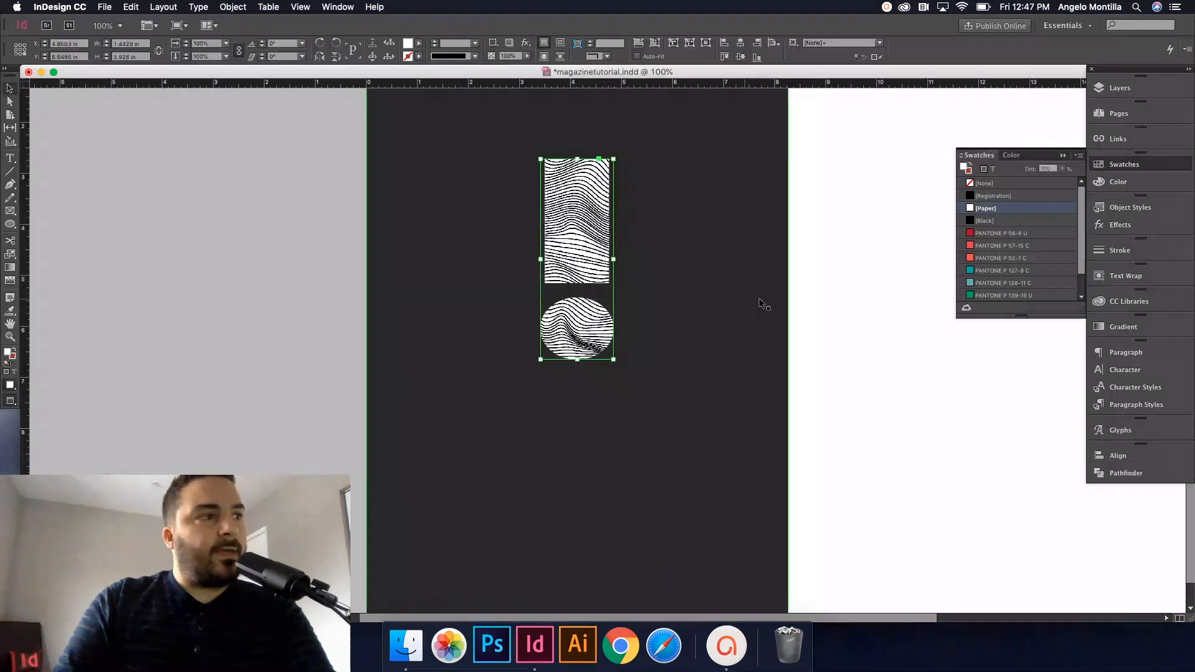
scroll(760, 297, up, 10)
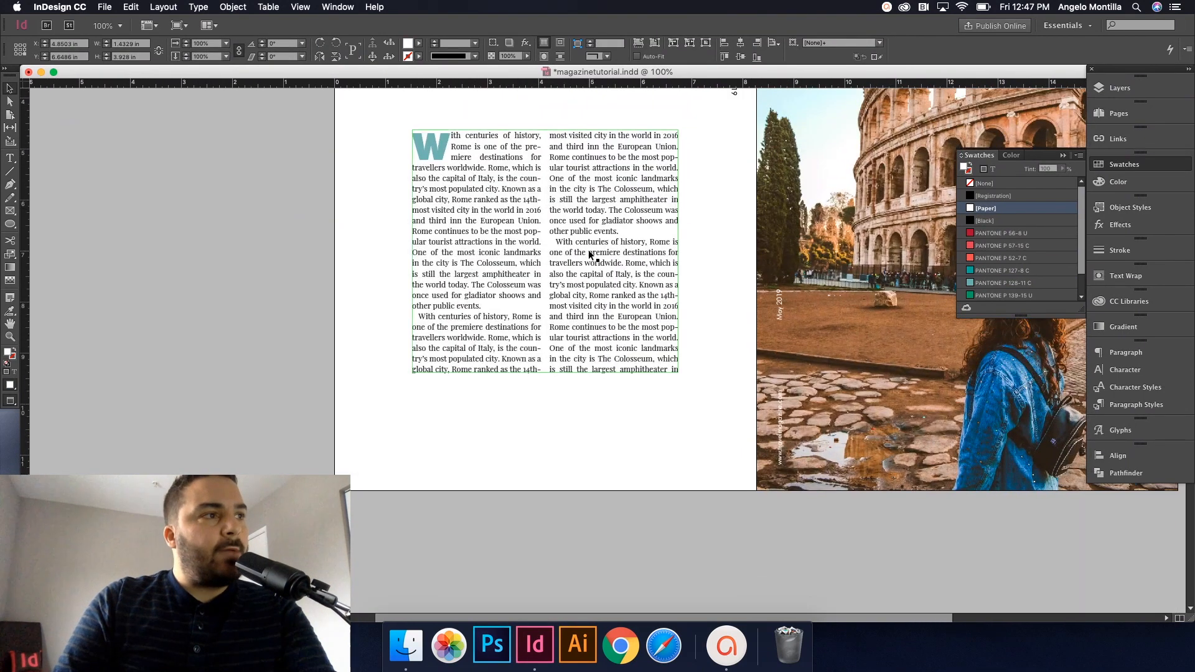
Step: Paste the two-column story frame with its drop cap W onto the dark page
click(590, 254)
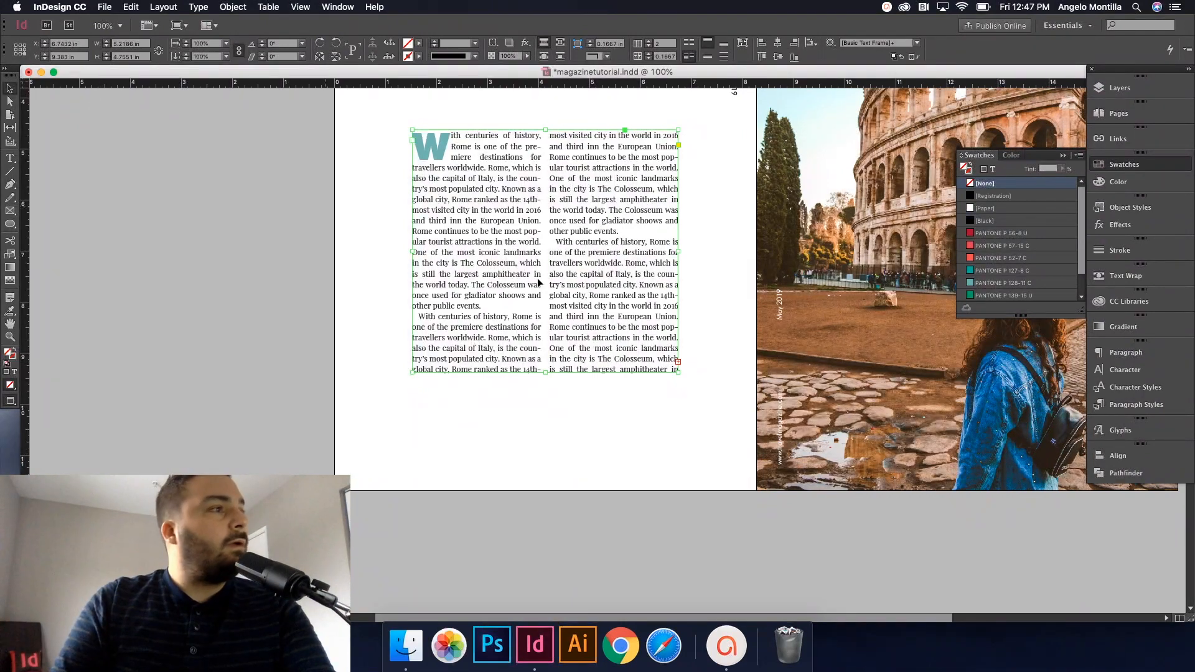
scroll(641, 321, down, 10)
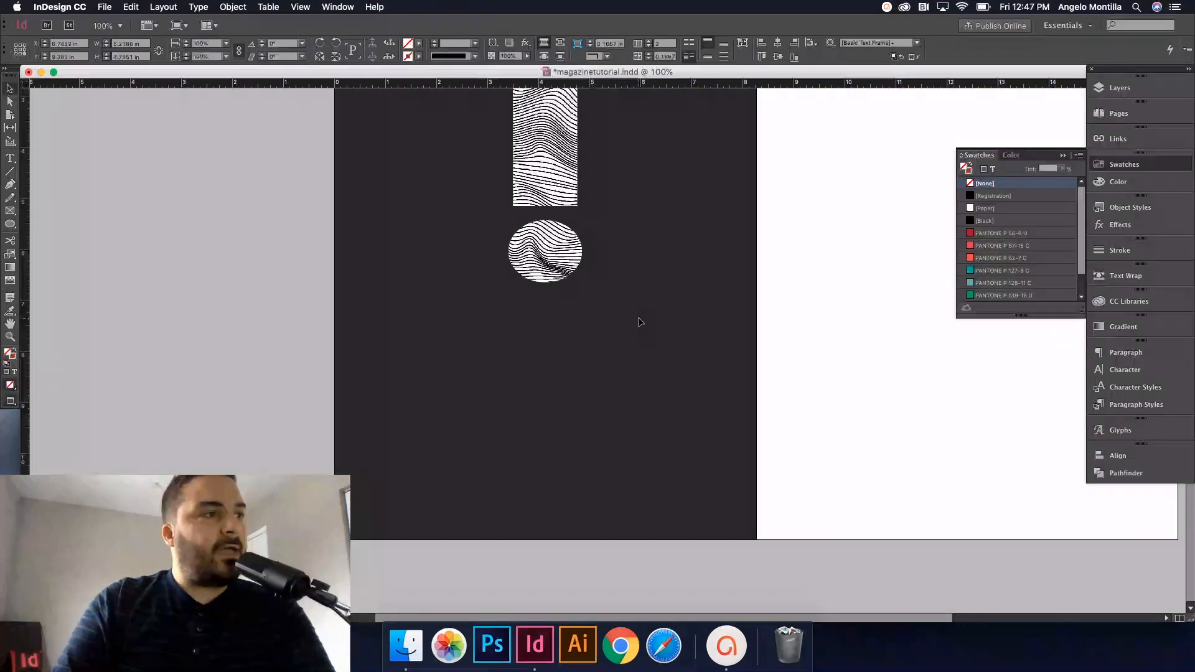
click(638, 316)
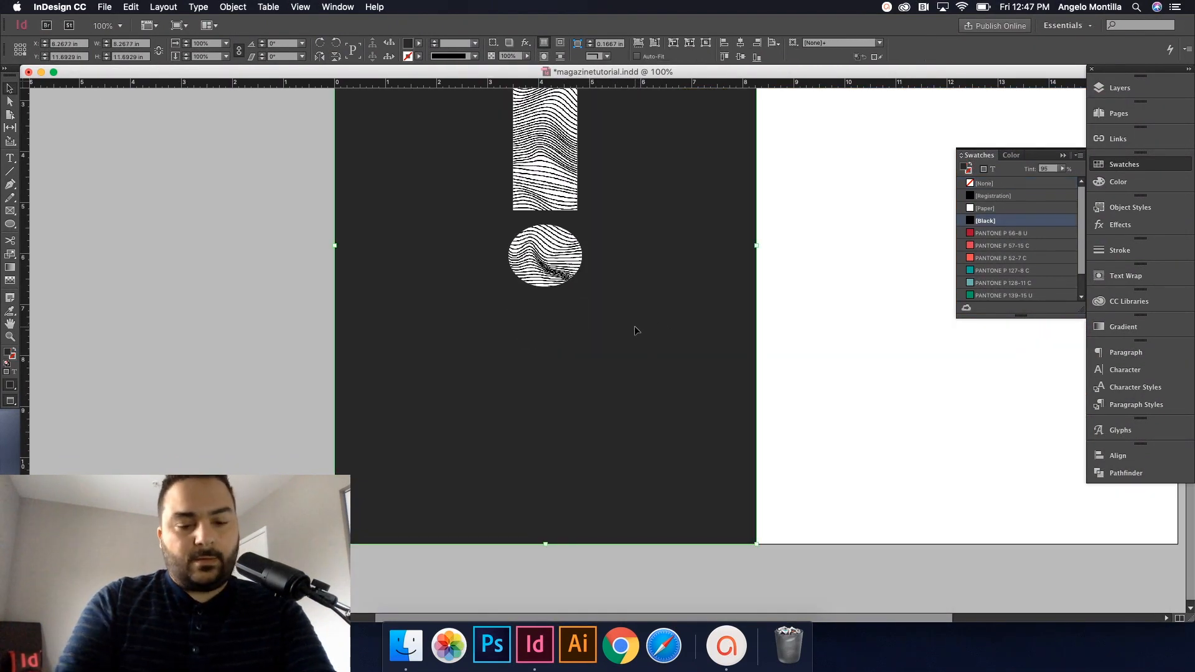
key(super+v)
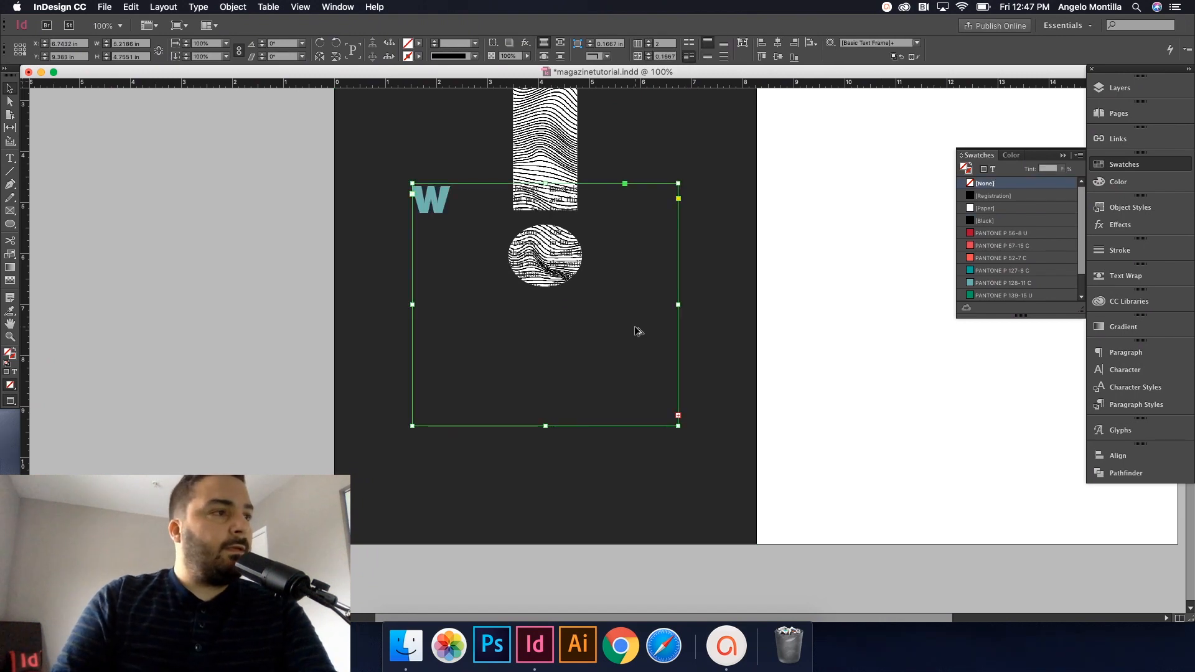
Step: Colour all of the story's text [Paper] white
double_click(635, 328)
triple_click(625, 323)
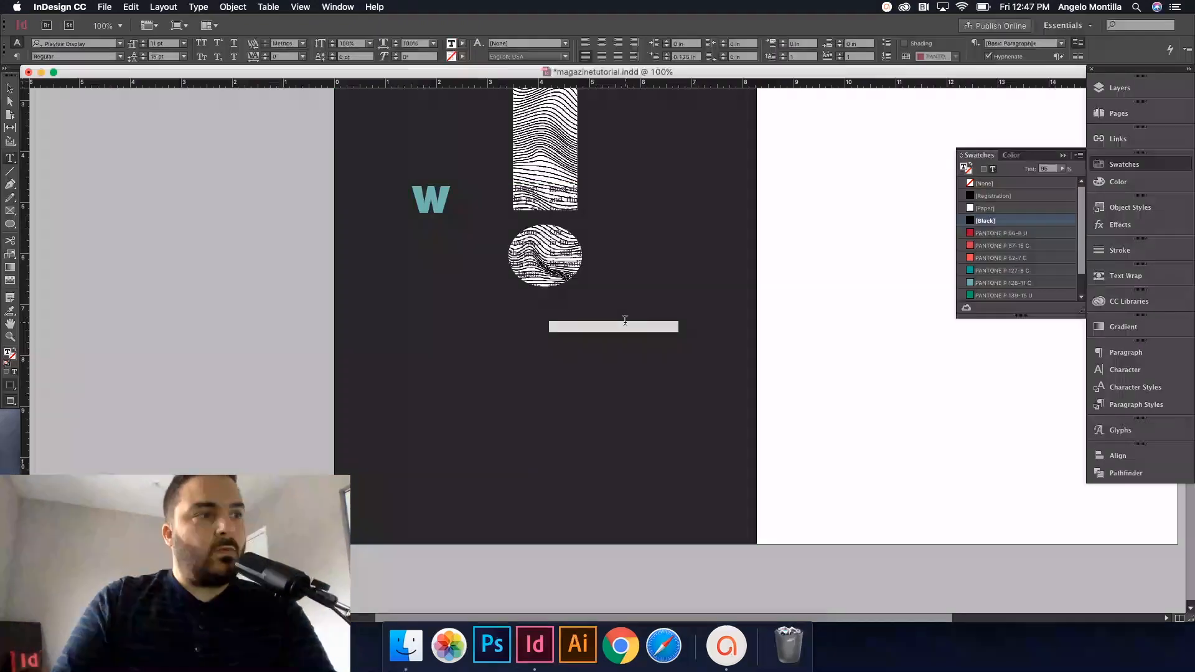
key(super+a)
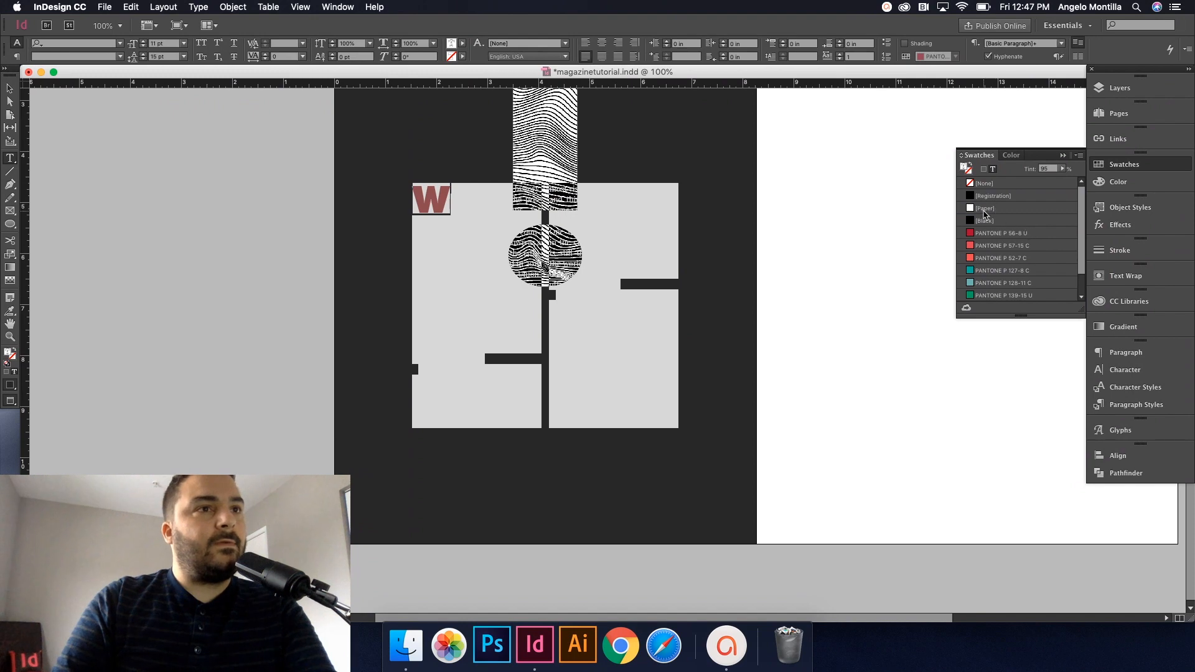
click(984, 209)
click(488, 247)
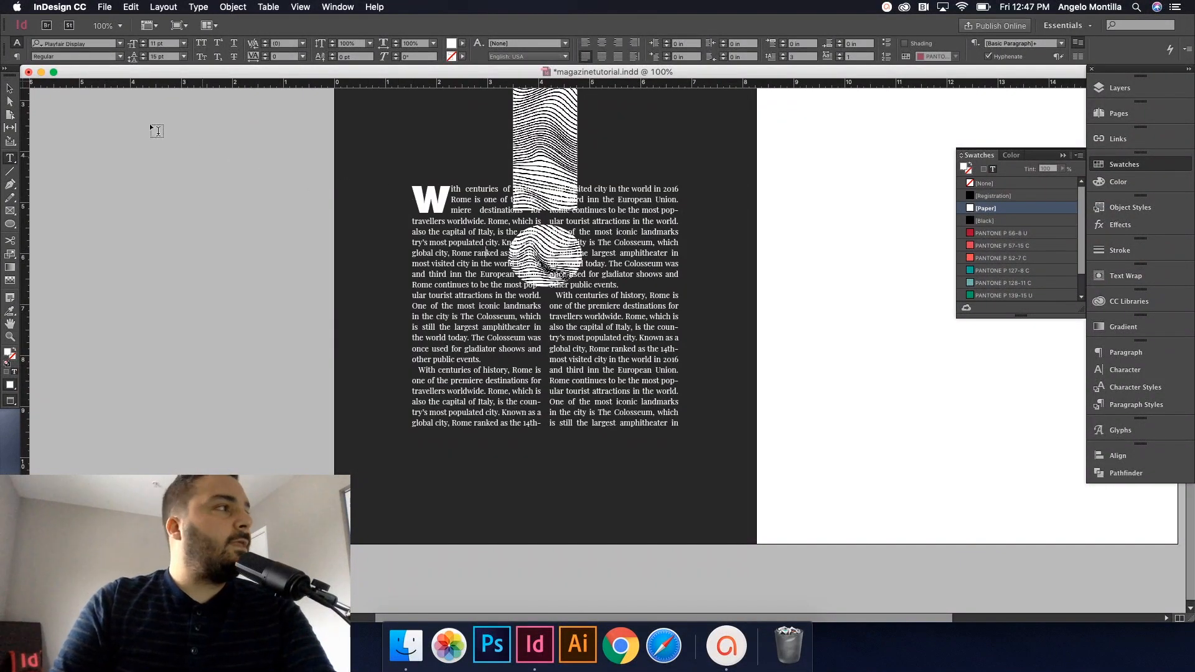
click(11, 88)
click(755, 213)
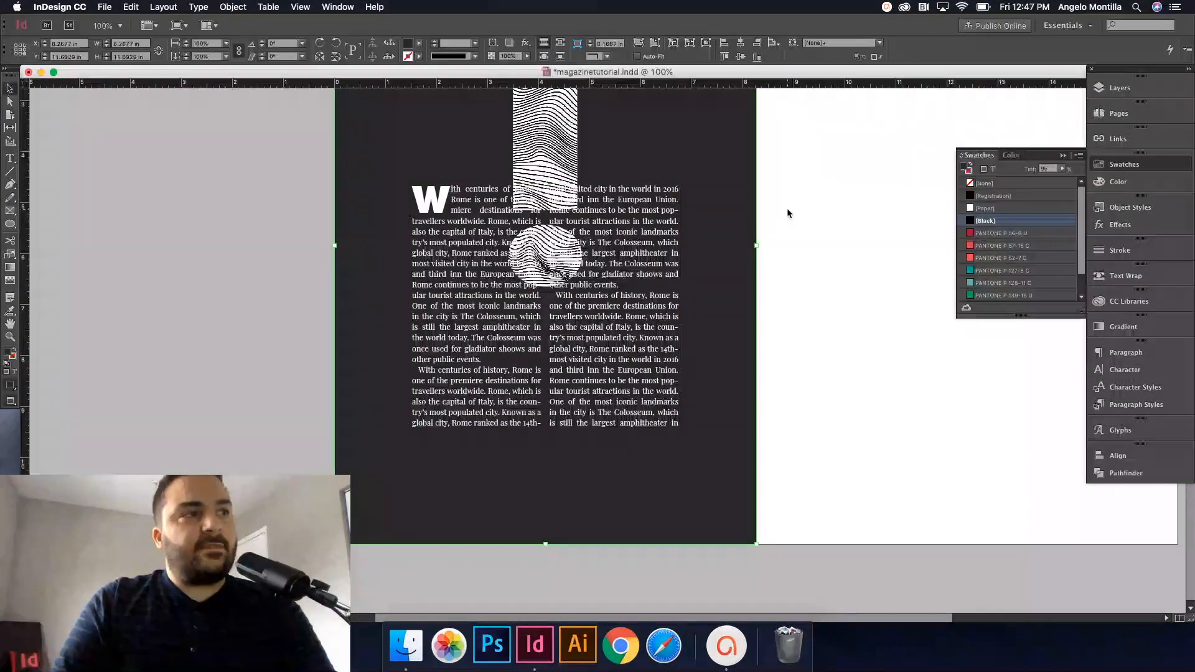
drag(808, 195, 797, 284)
click(570, 245)
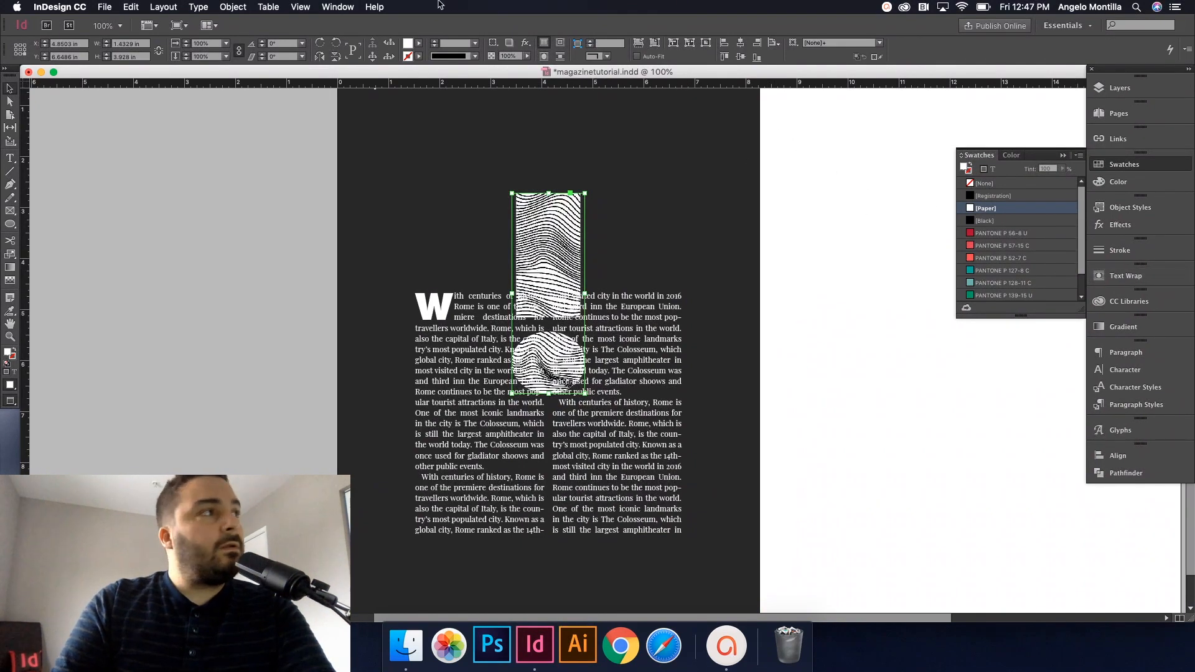
Step: Set the exclamation mark's text wrap to Wrap around object shape with a small offset
click(336, 7)
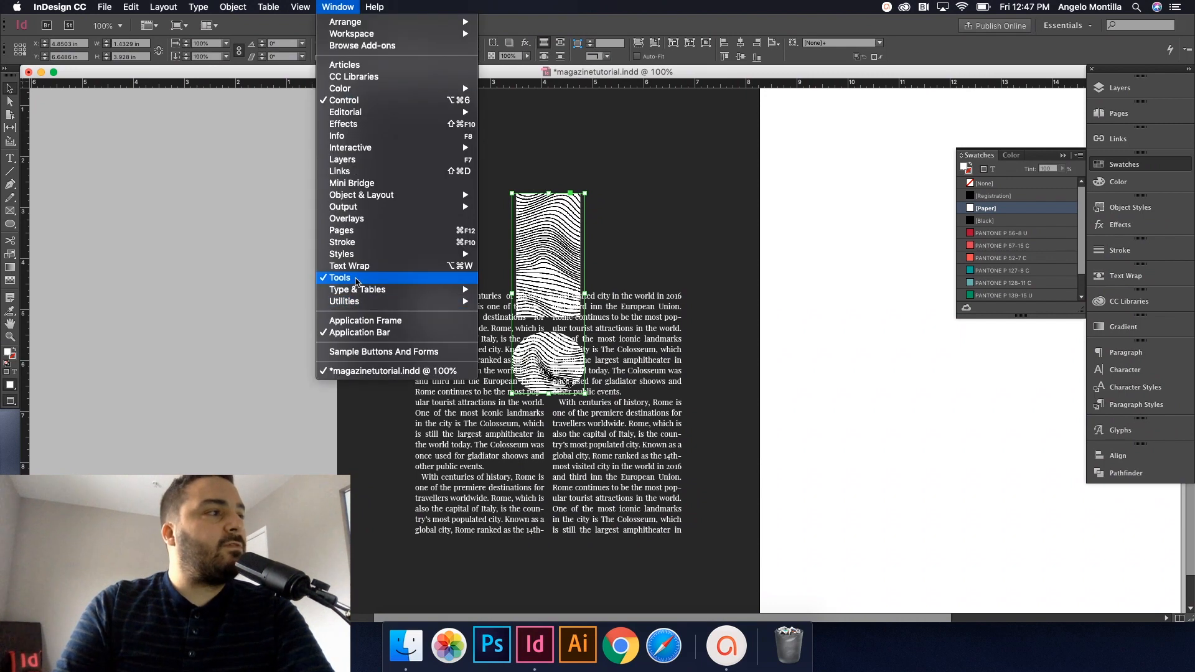
click(356, 6)
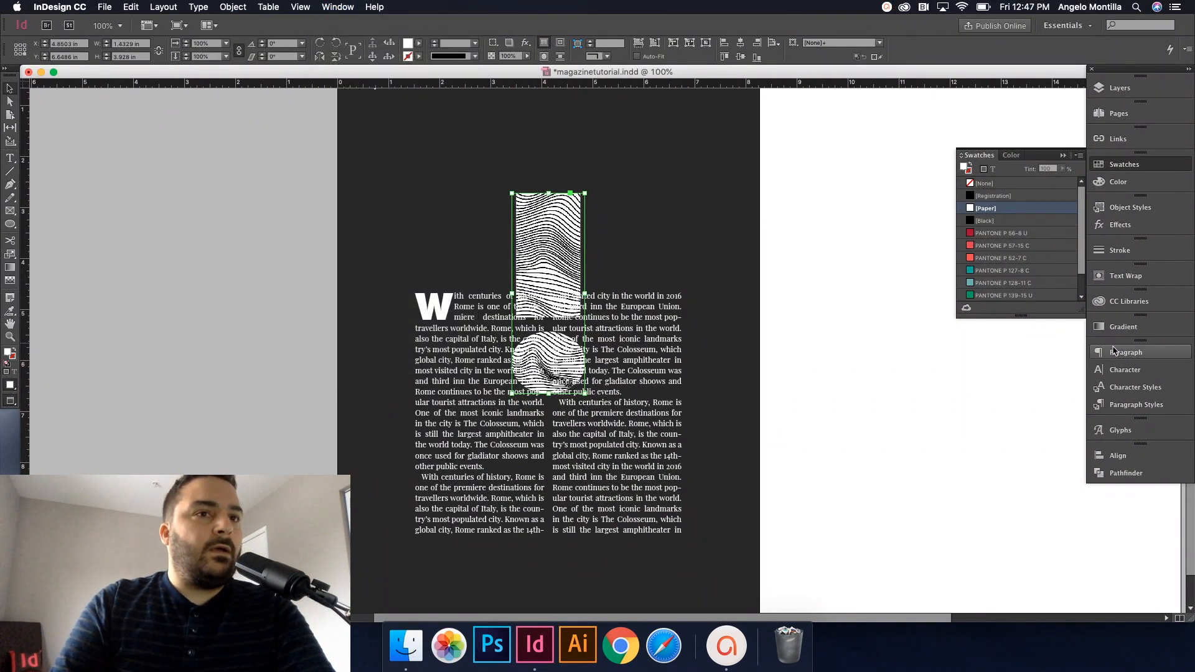
click(1125, 276)
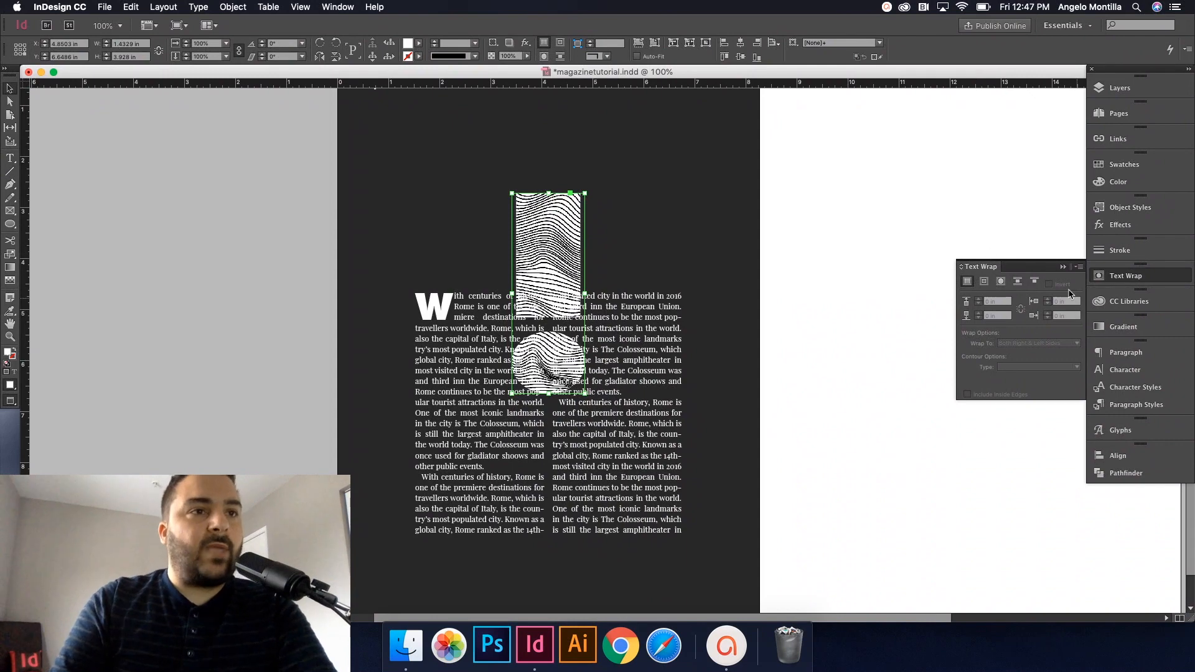
click(1002, 283)
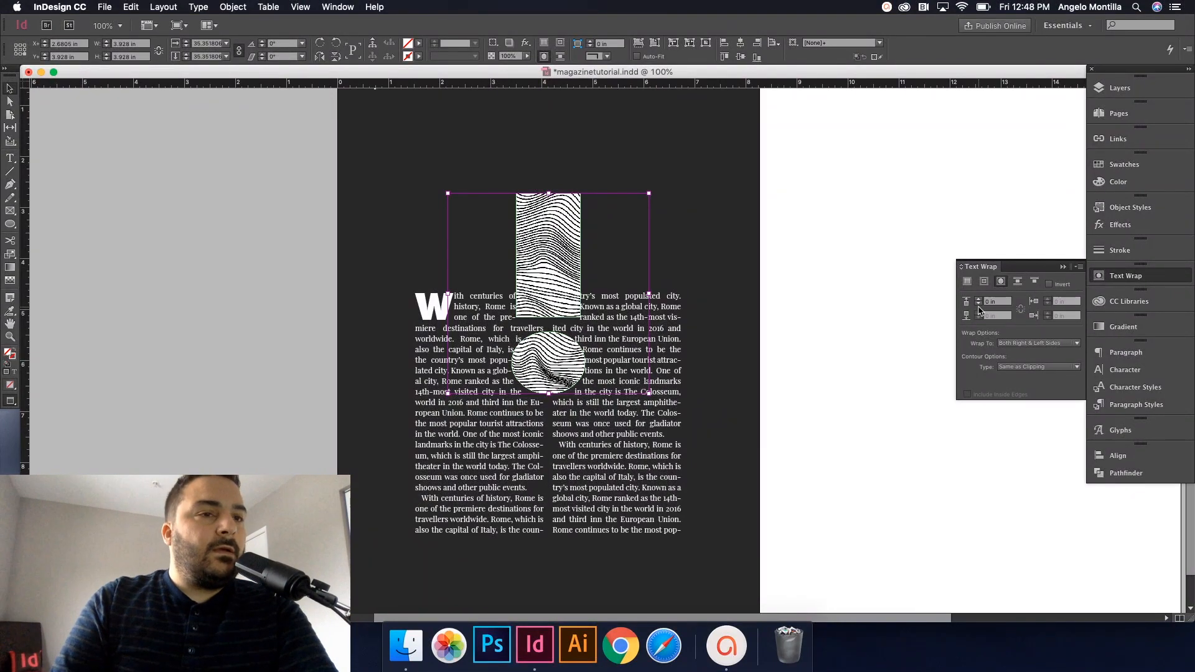
click(978, 300)
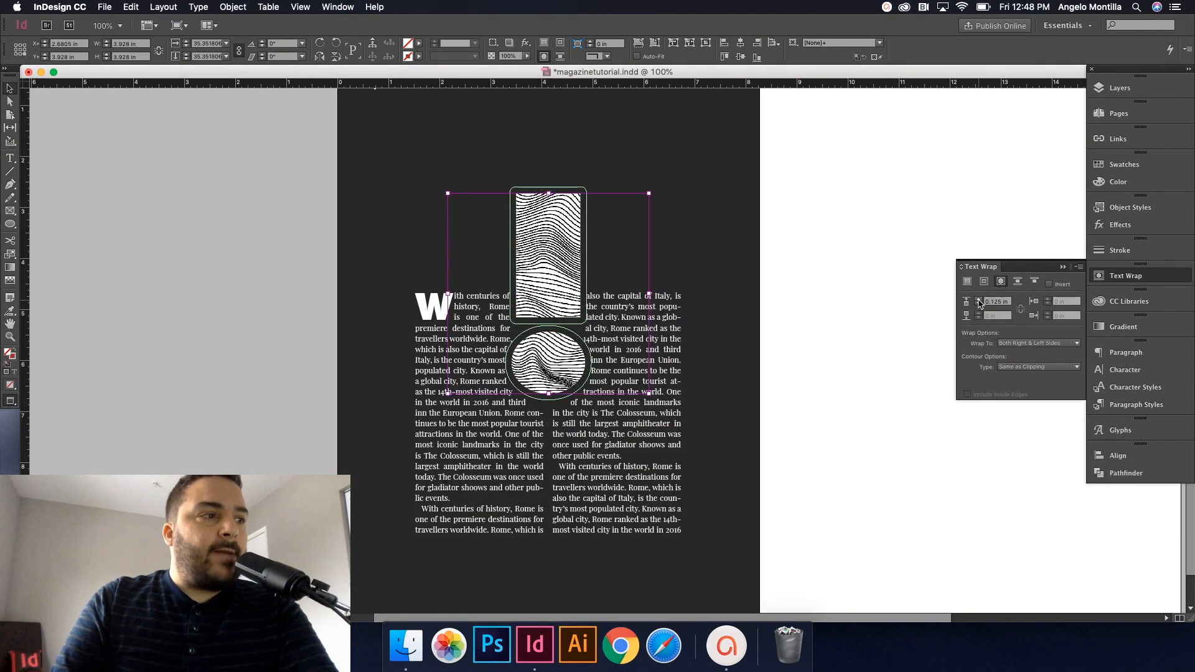
click(979, 301)
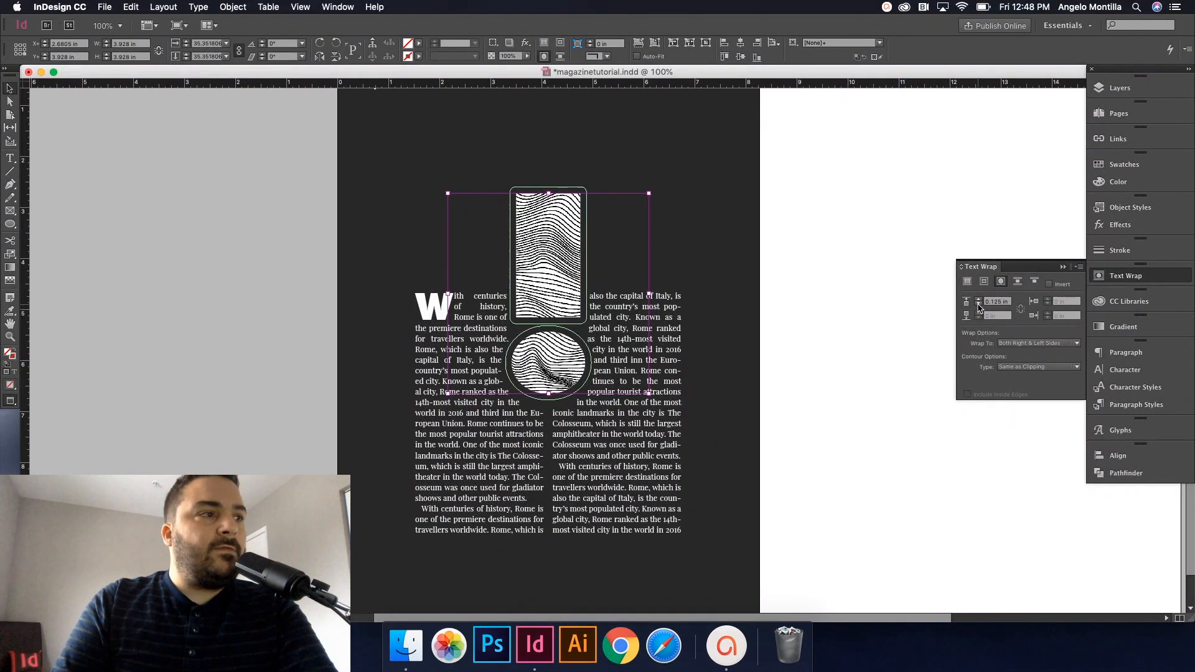
click(978, 305)
Step: Extend the text frame's top edge upward and move the exclamation mark lower within the text
click(669, 326)
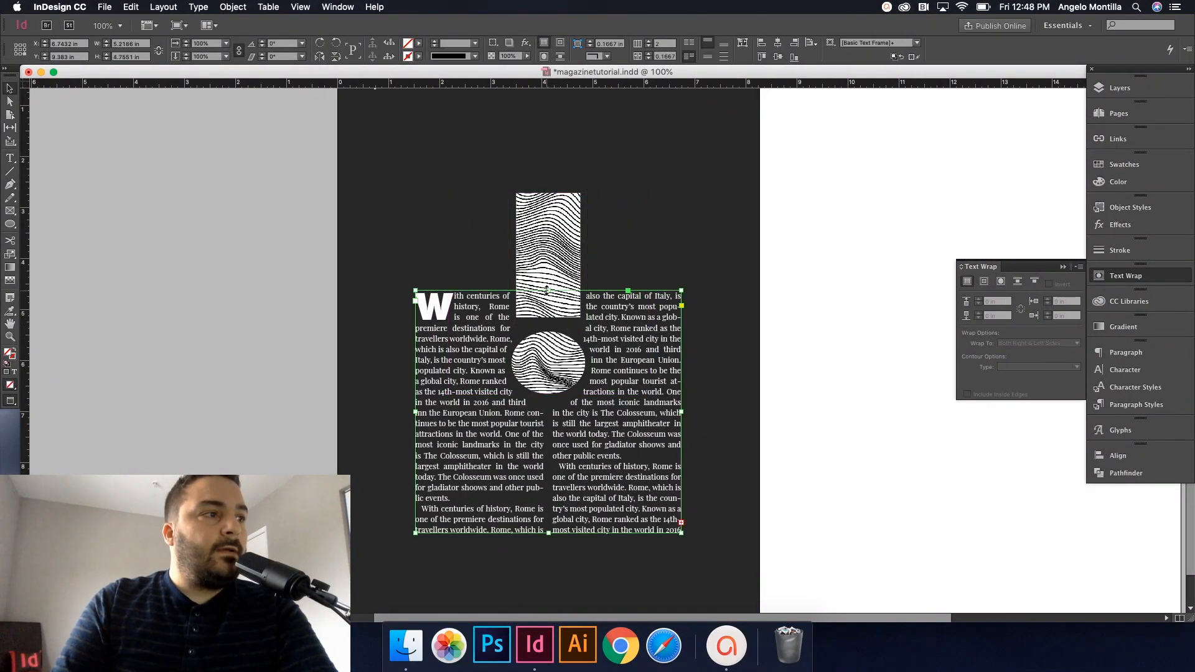
drag(548, 290, 548, 149)
drag(567, 257, 564, 277)
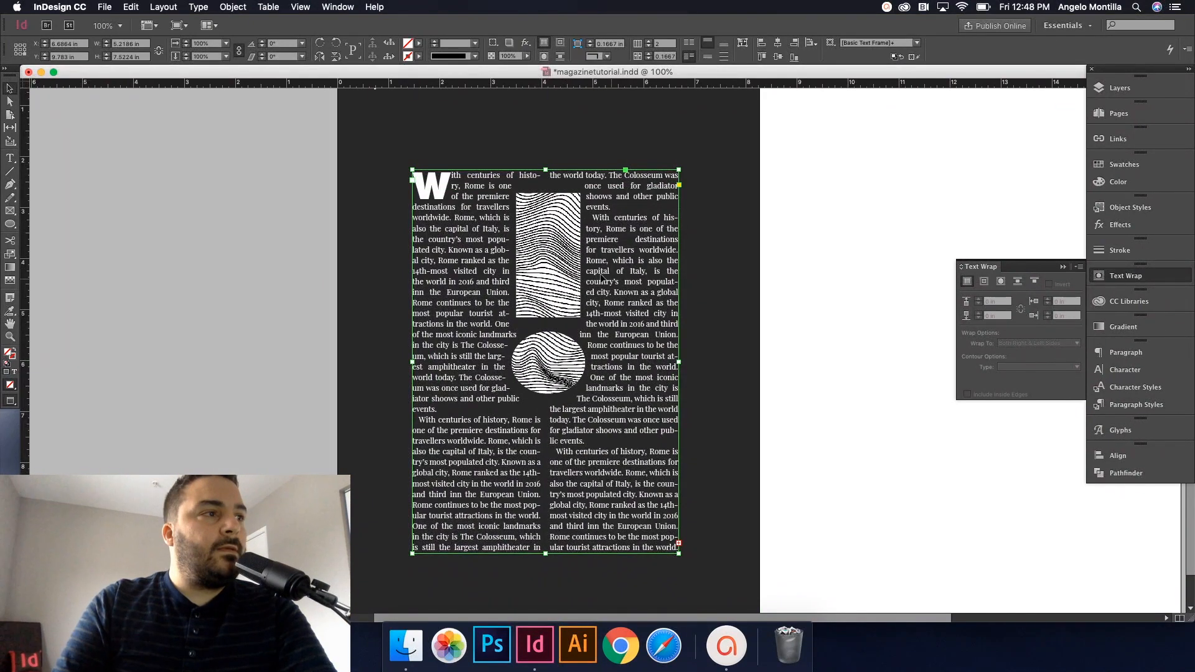
click(563, 297)
super+click(562, 293)
drag(561, 273, 564, 321)
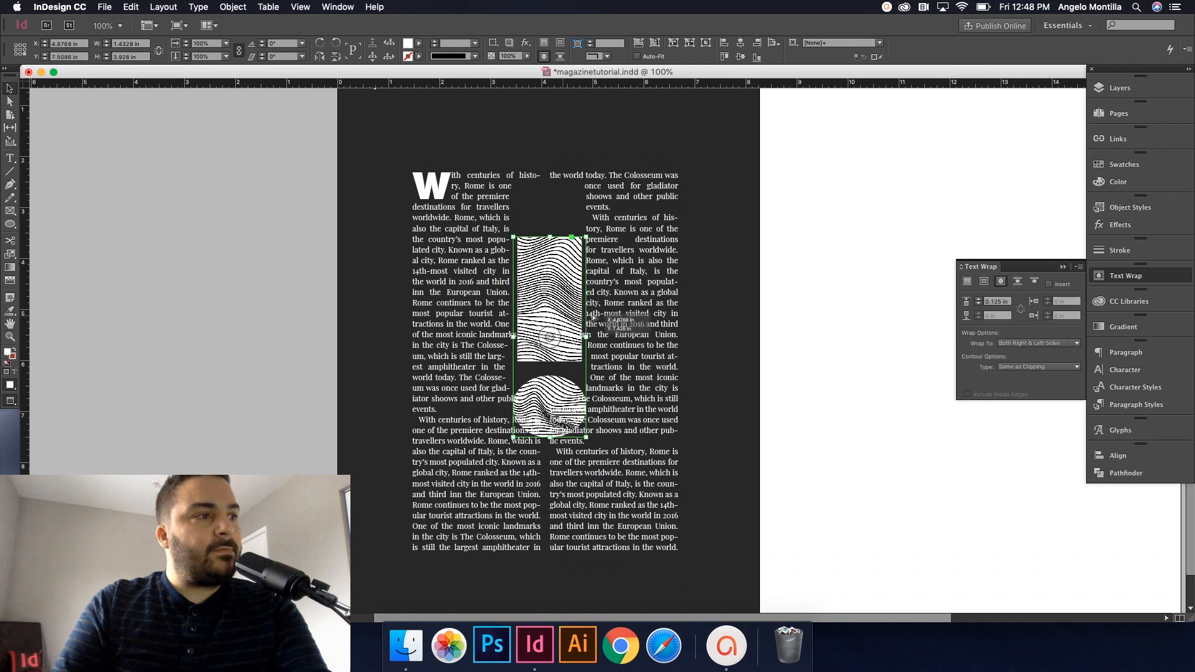
Step: Align the exclamation mark and text frame on horizontal and vertical centres, relative to the selection
click(646, 245)
click(803, 45)
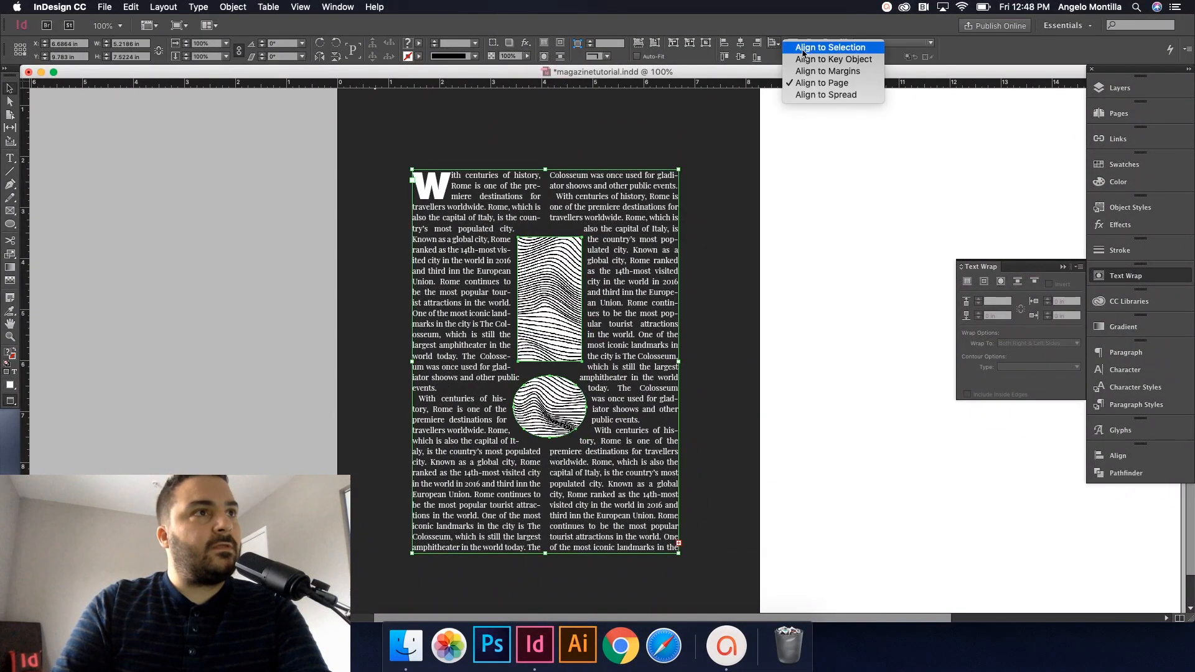
click(803, 48)
click(741, 43)
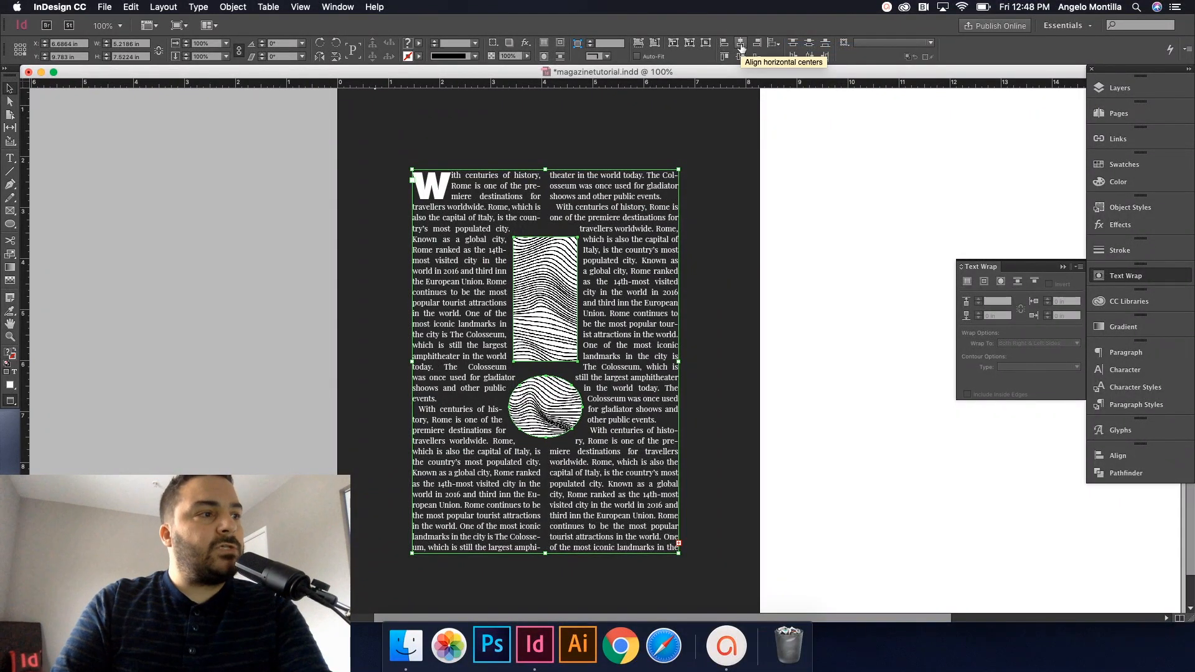
click(740, 56)
click(782, 248)
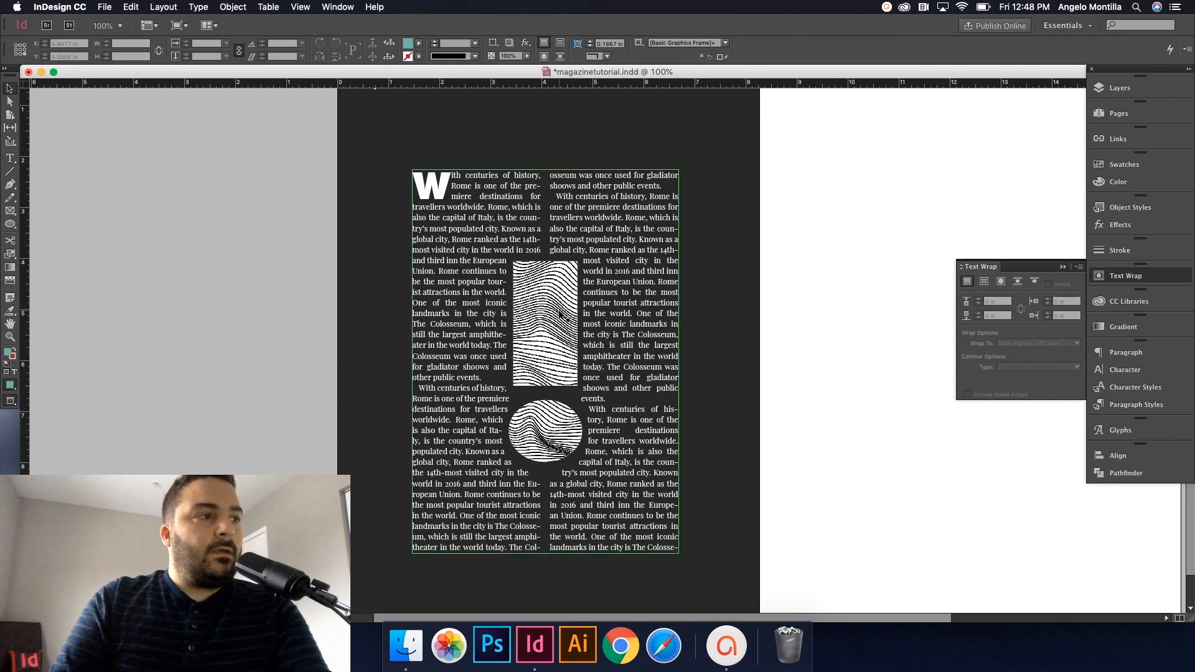
click(560, 314)
click(813, 297)
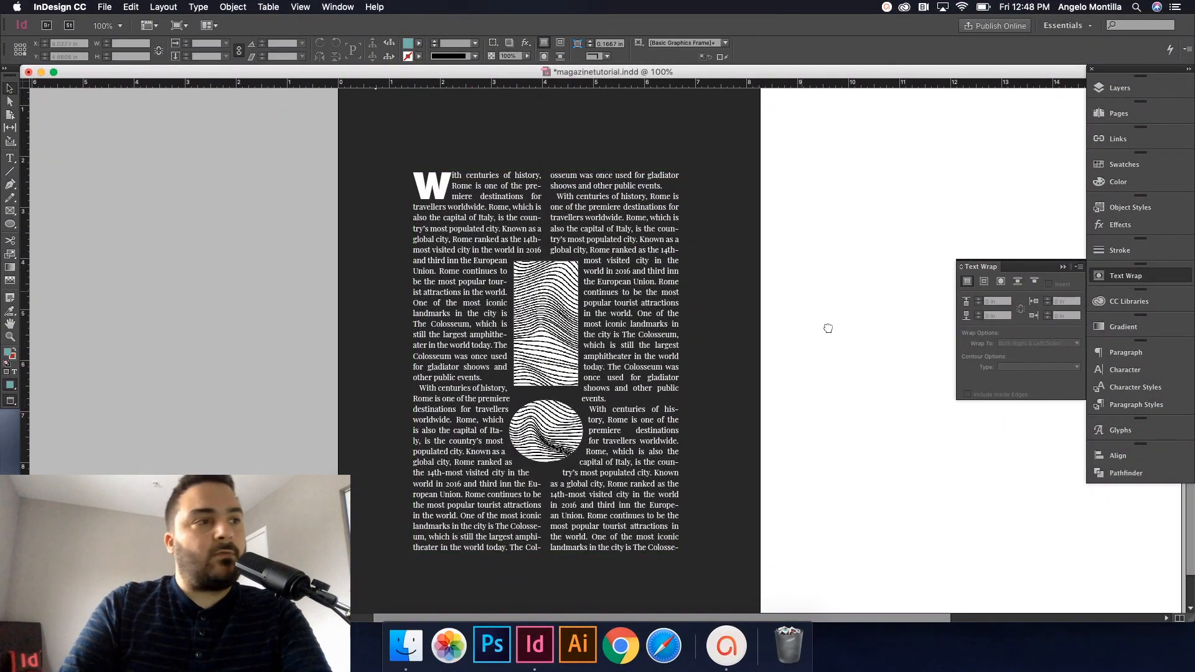
drag(824, 325, 842, 348)
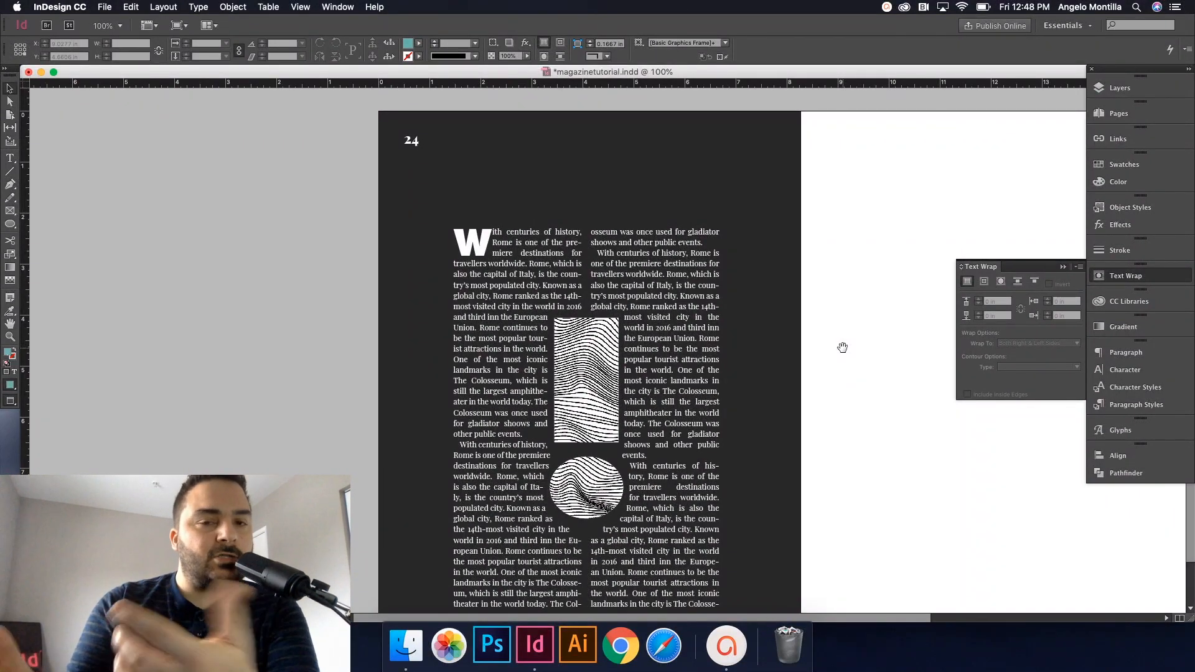
Step: Move the exclamation mark beside the drop cap, rotate it 47° counterclockwise and enlarge it
click(607, 365)
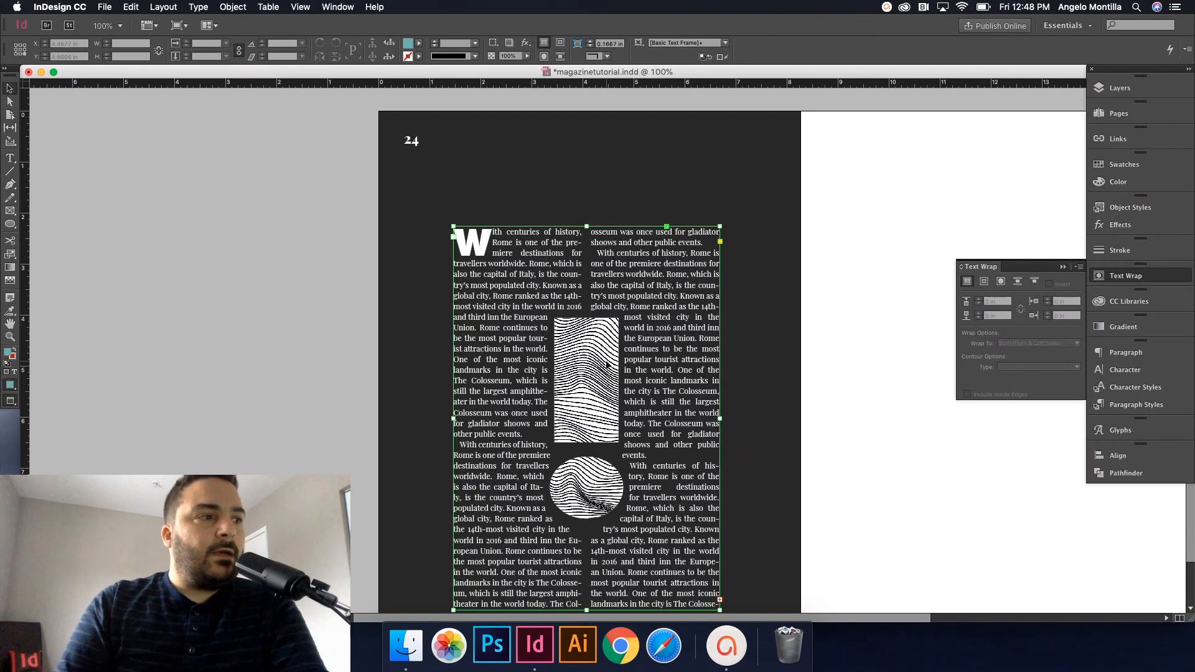
click(602, 367)
drag(599, 370, 460, 244)
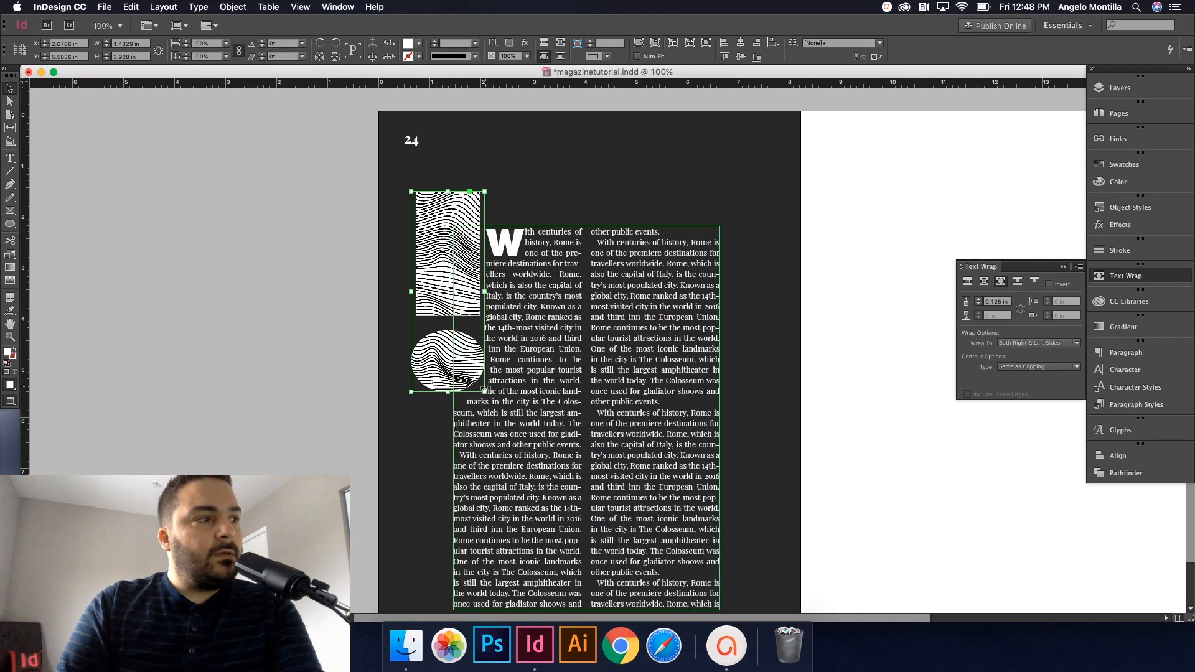
drag(487, 397, 627, 369)
drag(497, 317, 432, 372)
click(771, 379)
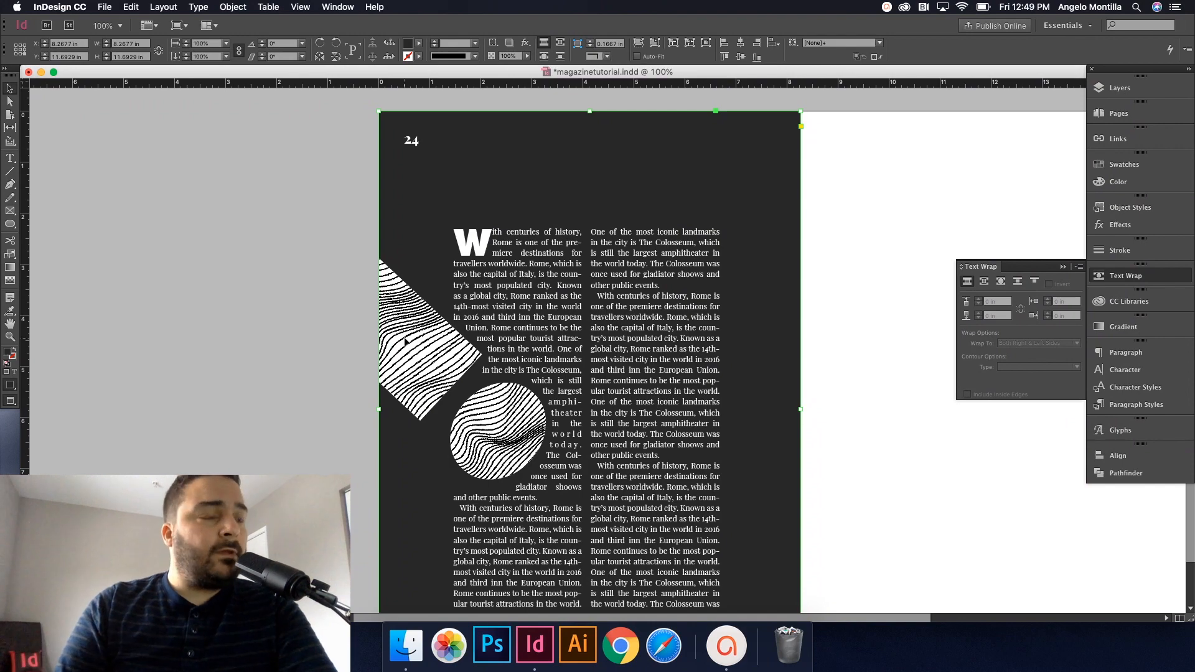
click(676, 335)
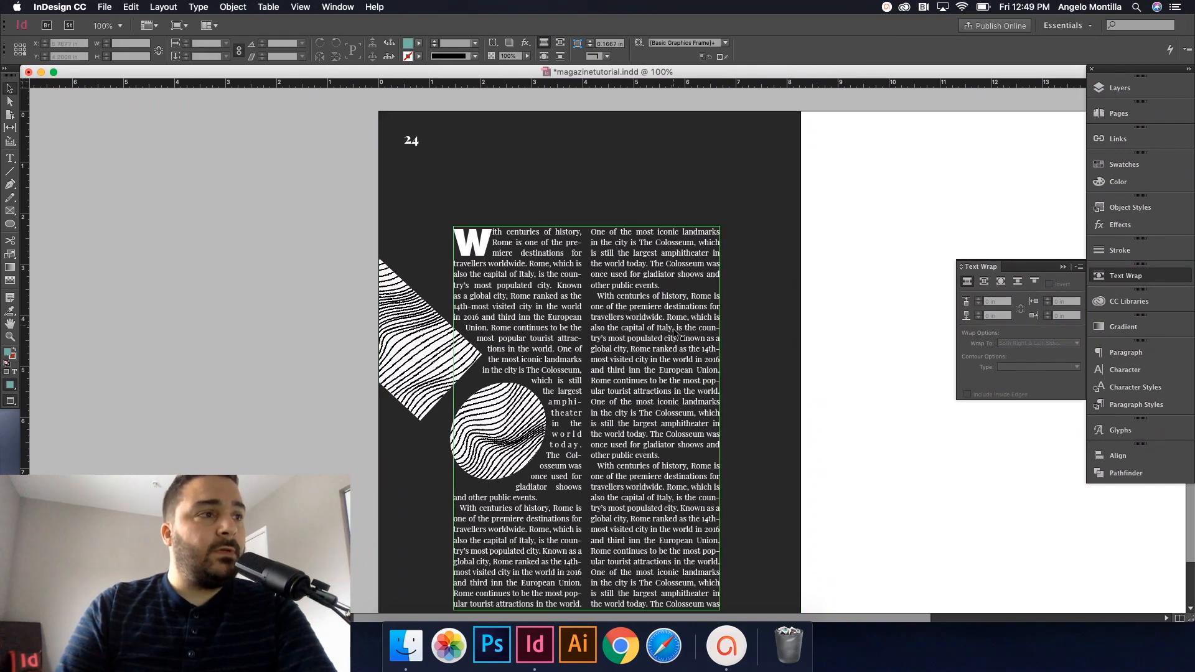
scroll(673, 332, up, 10)
scroll(661, 337, down, 3)
scroll(660, 334, down, 5)
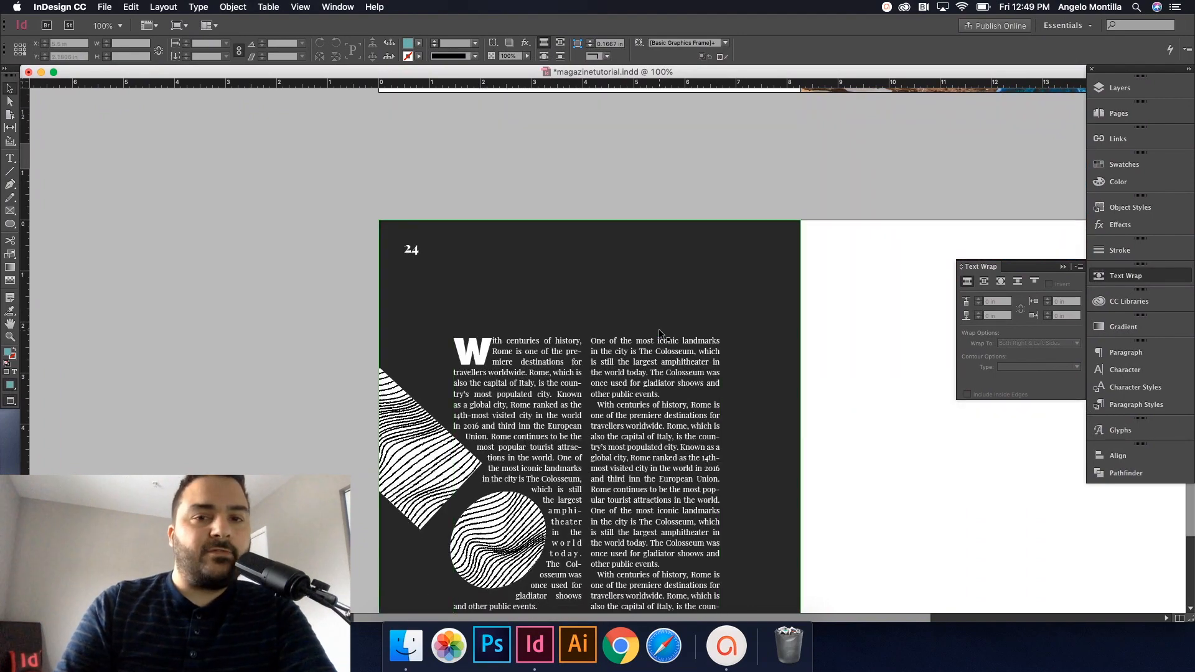